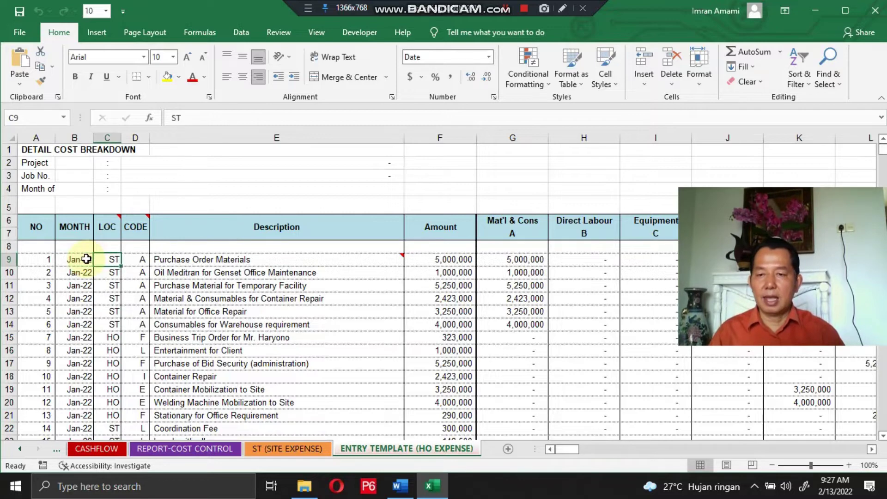
Examine row 9 from the LOC column across the cost category columns and into the grey FILLED COLUMN area.
key("Right")
key("Right")
key("Right")
key("Right")
key("Right")
key("Right")
key("Right")
key("Right")
key("Right")
key("Right")
key("Right")
key("Right")
key("Right")
key("Right")
key("Right")
key("Right")
key("Right")
key("Right")
key("Right")
key("Right")
key("Right")
key("Right")
key("Right")
key("Right")
key("Right")
key("Right")
key("Right")
key("Right")
key("Right")
key("Right")
key("Right")
key("Right")
key("Right")
key("Right")
key("Right")
key("Right")
key("Right")
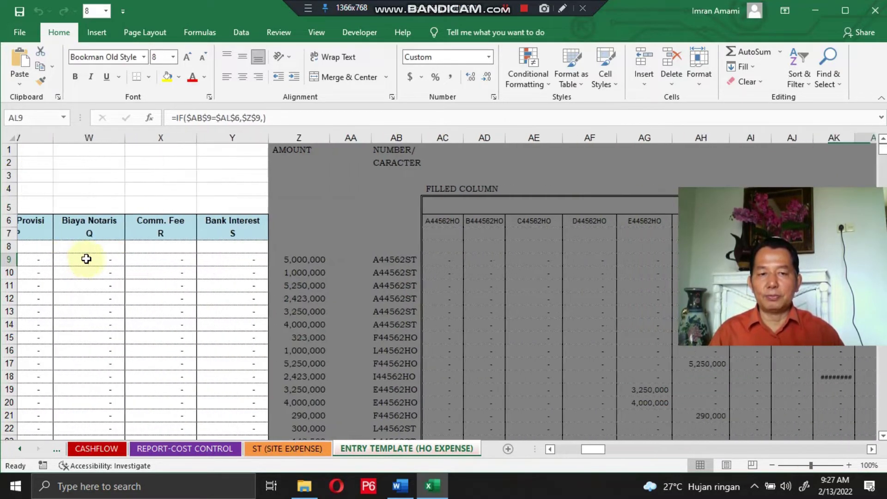
Examine the row 9 IF formulas and code headers in the JAN-22 block of the grey helper area.
key("Left")
key("Left")
key("Left")
key("Left")
key("Left")
key("Left")
key("Left")
key("Left")
key("Left")
key("Left")
key("Left")
key("Left")
key("Left")
key("Left")
key("Left")
key("Left")
key("Left")
key("Left")
key("Left")
key("Left")
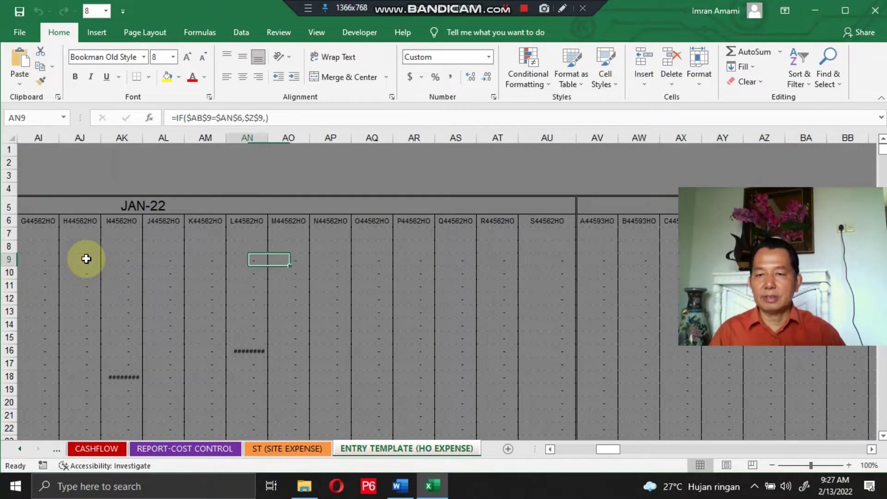
key("Right")
key("Right")
key("Right")
key("Right")
key("Right")
key("Right")
key("Right")
key("Right")
key("Right")
key("Right")
key("Right")
key("Right")
key("Right")
key("Right")
key("Right")
key("Right")
key("Right")
key("Right")
key("Right")
key("Right")
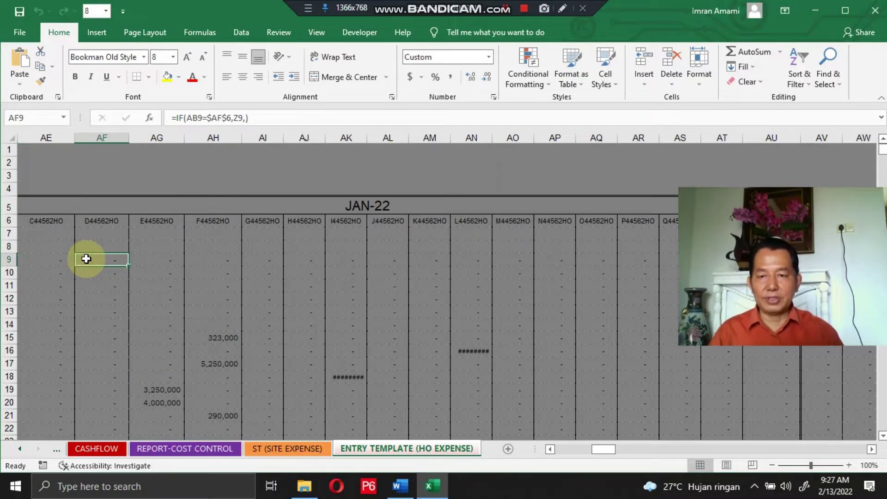
key("Right")
key("Right")
key("Right")
key("Right")
key("Right")
key("Right")
key("Right")
key("Right")
key("Right")
key("Right")
key("Right")
key("Right")
key("Right")
key("Right")
key("Right")
key("Right")
key("Right")
key("Right")
key("Right")
key("Right")
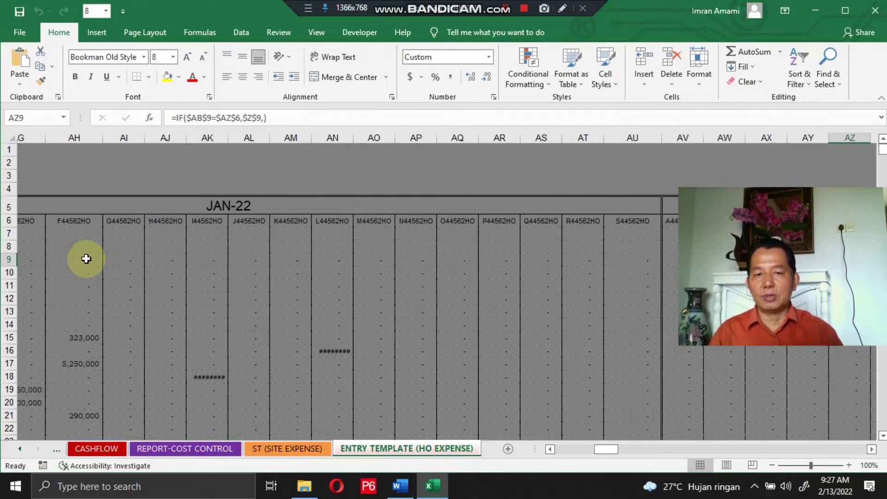
Examine the row 9 formulas and code headers across the remaining monthly blocks through DEC-22, and return to the sheet's first cell.
key("Right")
key("Right")
key("Right")
key("Right")
key("Right")
key("Right")
key("Right")
key("Right")
key("Right")
key("Right")
key("Right")
key("Right")
key("Right")
key("Right")
key("Right")
key("Right")
key("Right")
key("Right")
key("Right")
key("Right")
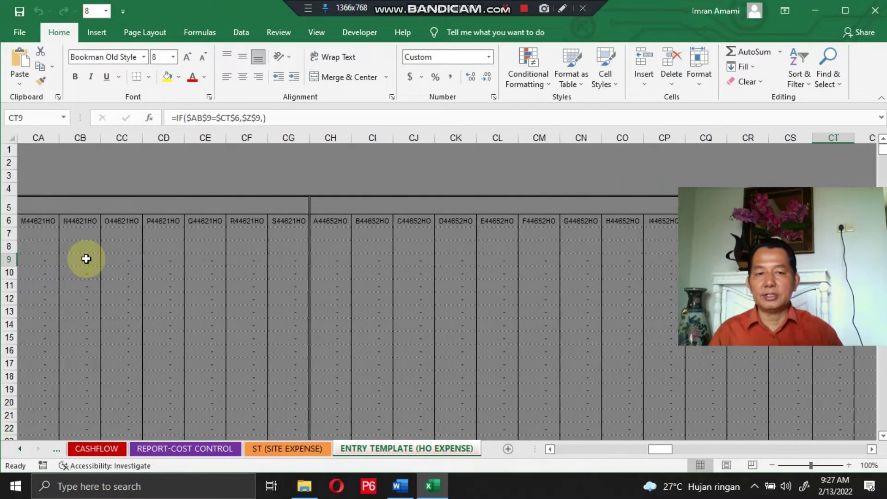
key("Right")
key("Right")
key("Right")
key("Right")
key("Right")
key("Right")
key("Right")
key("Right")
key("Right")
key("Right")
key("Right")
key("Right")
key("Right")
key("Right")
key("Right")
key("Right")
key("Right")
key("Right")
key("Right")
key("Right")
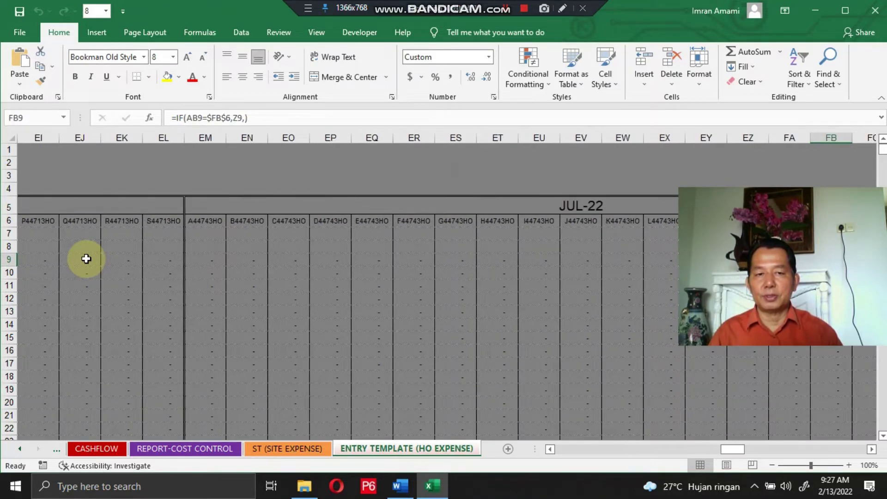
key("Right")
key("Right")
key("Right")
key("Right")
key("Right")
key("Right")
key("Right")
key("Right")
key("Right")
key("Right")
key("Right")
key("Right")
key("Right")
key("Right")
key("Right")
key("Right")
key("Right")
key("Right")
key("Right")
key("Right")
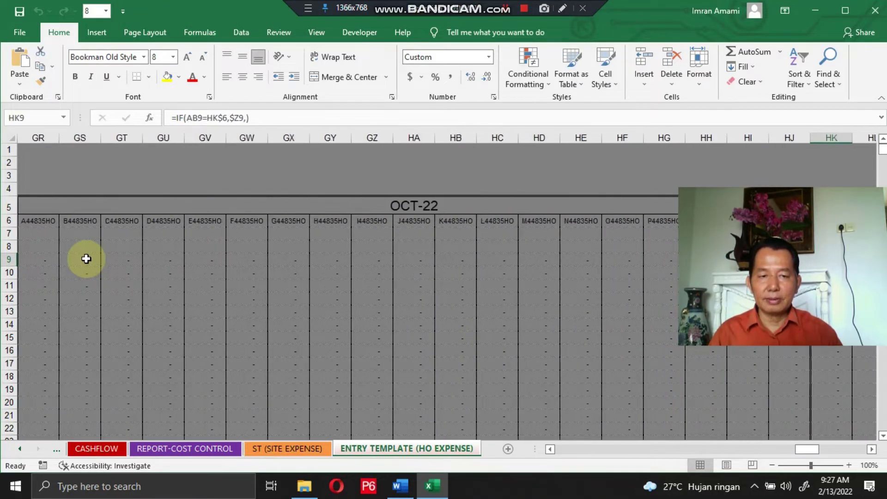
key("Right")
key("Right")
key("Right")
key("Right")
key("Right")
key("Right")
key("Right")
key("Right")
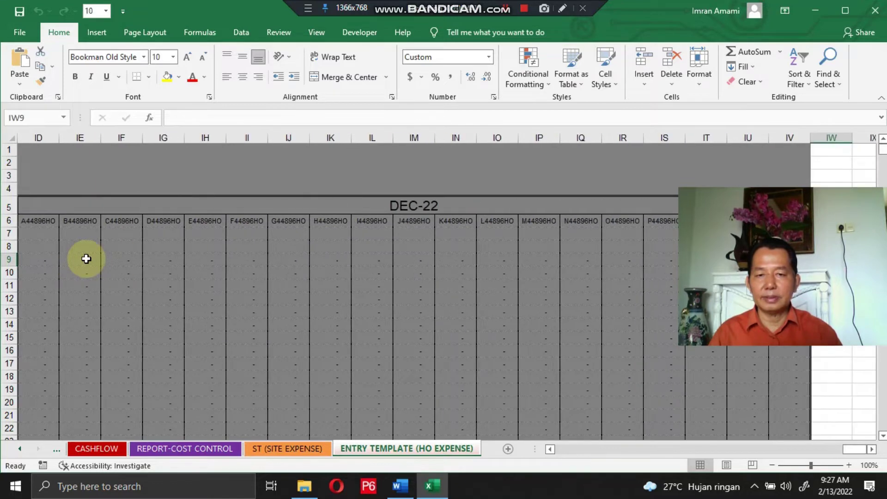
key("ctrl+Home")
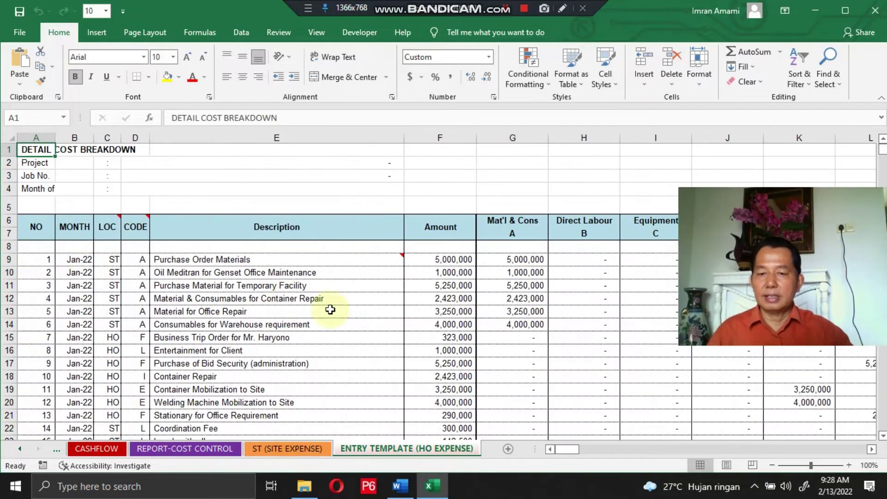
Examine row 5 of the ST (SITE EXPENSE) sheet across the monthly blocks from JAN-22 through DEC-22, and return to the sheet's first cell.
left_click(300, 450)
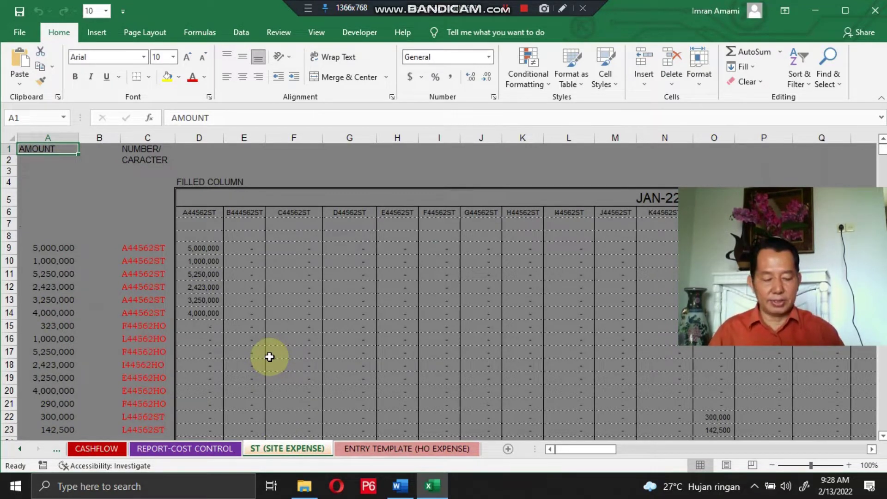
key("Down")
key("Down")
key("Down")
key("Down")
key("Right")
key("Right")
key("Right")
key("Right")
key("Right")
key("Right")
key("Right")
key("Right")
key("Right")
key("Right")
key("Right")
key("Right")
key("Right")
key("Right")
key("Right")
key("Right")
key("Right")
key("Right")
key("Right")
key("Right")
key("Right")
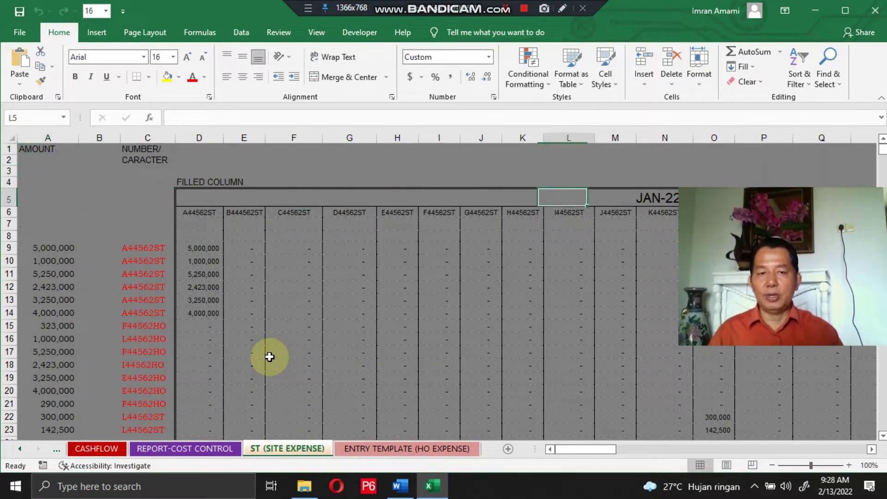
key("Right")
key("Right")
key("Right")
key("Right")
key("Right")
key("Right")
key("Right")
key("Right")
key("Right")
key("Right")
key("Right")
key("Right")
key("Right")
key("Right")
key("Right")
key("Right")
key("Right")
key("Right")
key("Right")
key("Right")
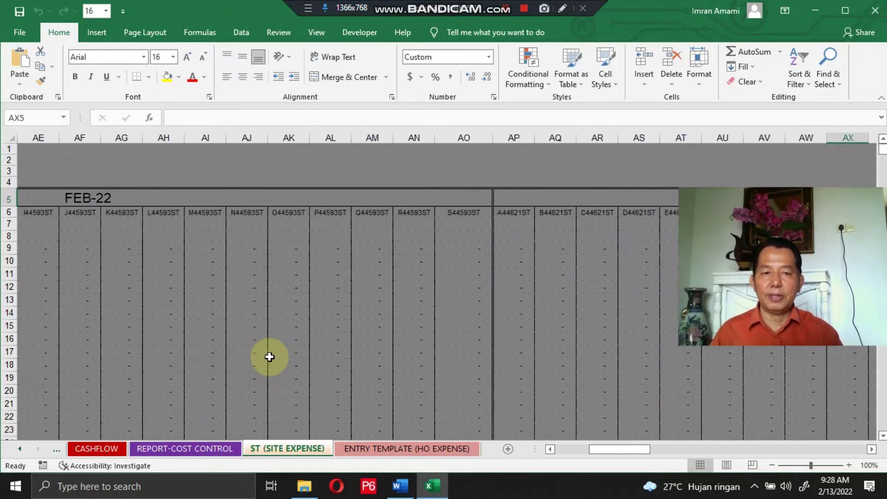
key("Right")
key("Right")
key("Right")
key("Right")
key("Right")
key("Right")
key("Right")
key("Right")
key("Right")
key("Right")
key("Right")
key("Right")
key("Right")
key("Right")
key("Right")
key("Right")
key("Right")
key("Right")
key("Right")
key("Right")
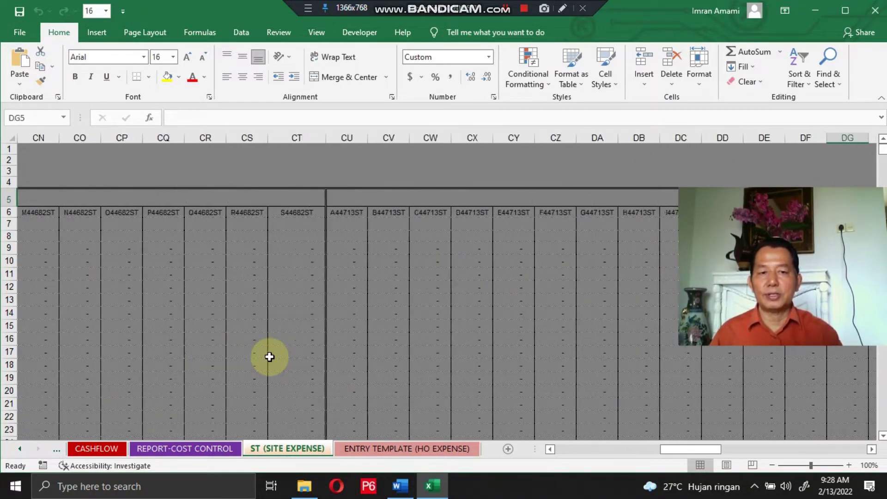
key("Right")
key("Right")
key("Right")
key("Right")
key("Right")
key("Right")
key("Right")
key("Right")
key("Right")
key("Right")
key("Right")
key("Right")
key("Right")
key("Right")
key("Right")
key("Right")
key("Right")
key("Right")
key("Right")
key("Right")
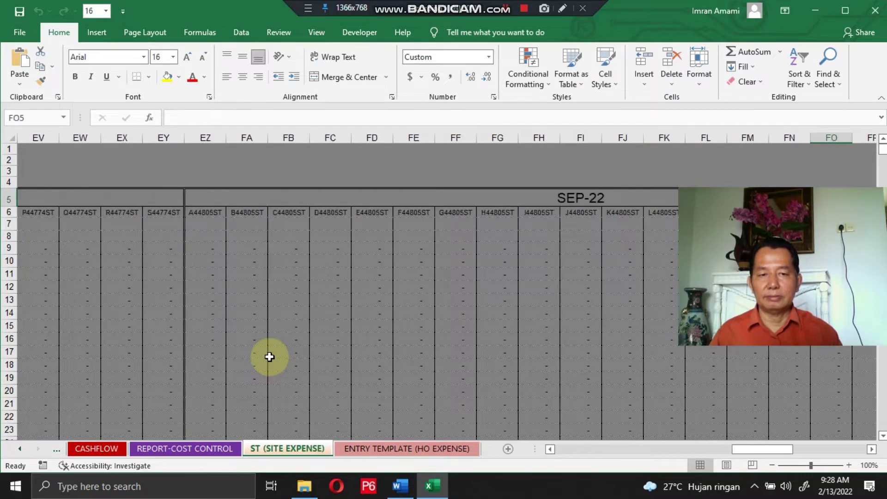
key("Right")
key("Right")
key("Right")
key("Right")
key("Right")
key("Right")
key("Right")
key("Right")
key("Right")
key("Right")
key("Right")
key("Right")
key("Right")
key("Right")
key("Right")
key("Right")
key("Right")
key("Right")
key("Right")
key("Right")
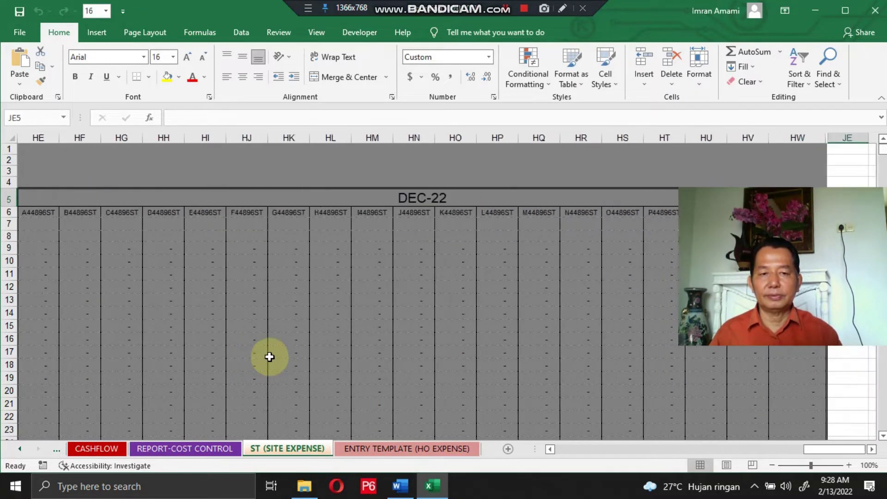
key("ctrl+Home")
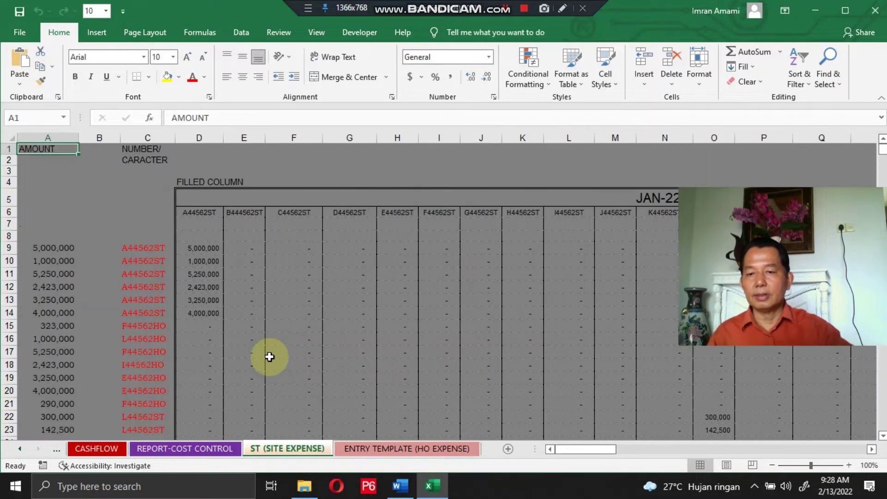
Examine the REPORT-COST CONTROL sheet from its first cell across the Home Office and Site Office columns, down to the report title.
left_click(211, 448)
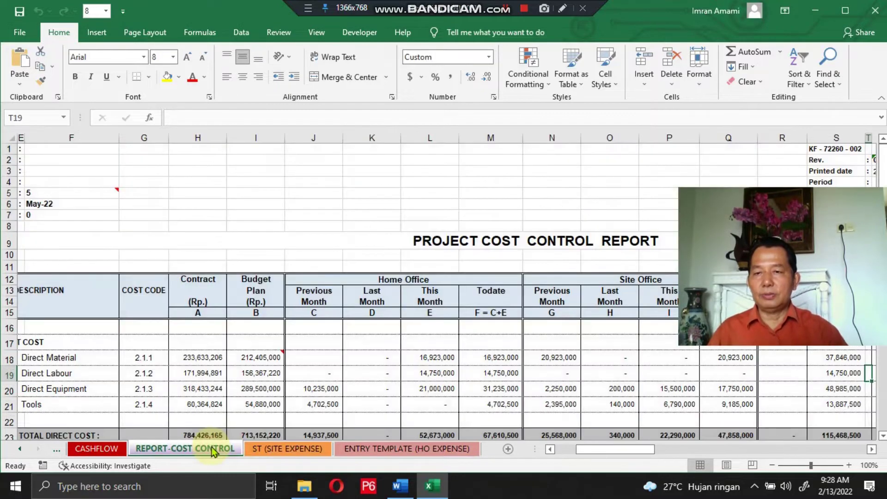
key("ctrl+Home")
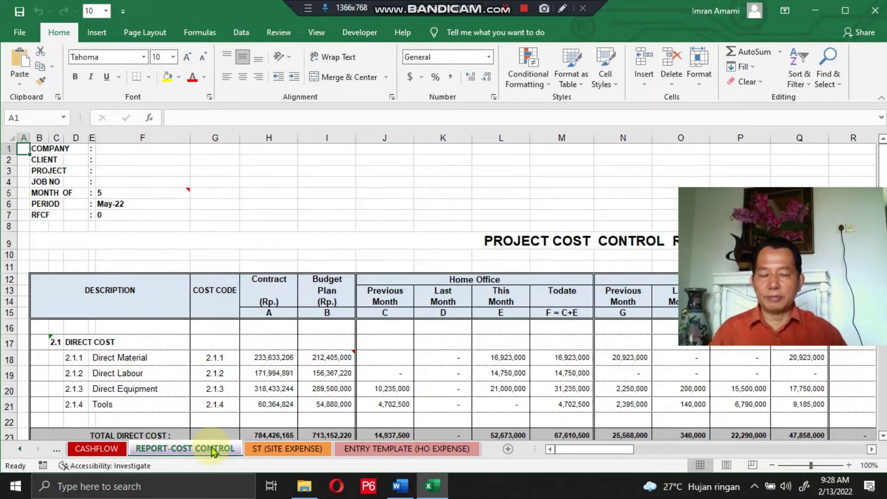
key("Right")
key("Right")
key("Right")
key("Right")
key("Right")
key("Right")
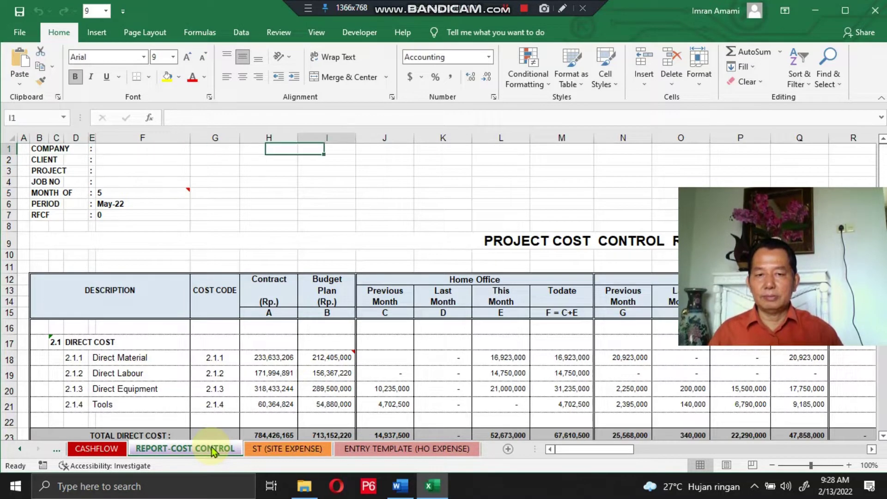
key("Right")
key("Right")
key("Right")
key("Right")
key("Right")
key("Right")
key("Right")
key("Down")
key("Down")
key("Down")
key("Down")
key("Down")
key("Down")
key("Down")
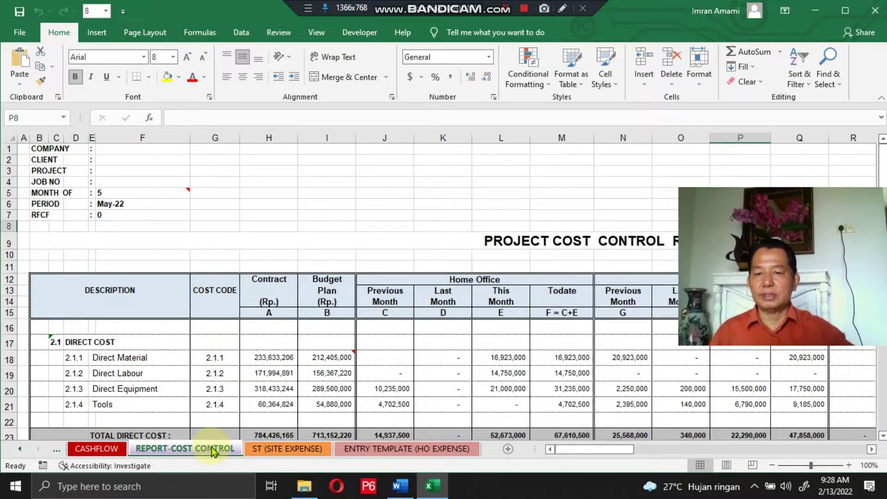
Review the CASHFLOW sheet across its 2022 month columns, and view the PROJECT COST BALANCE and COST BREAKDOWN sheets.
left_click(110, 450)
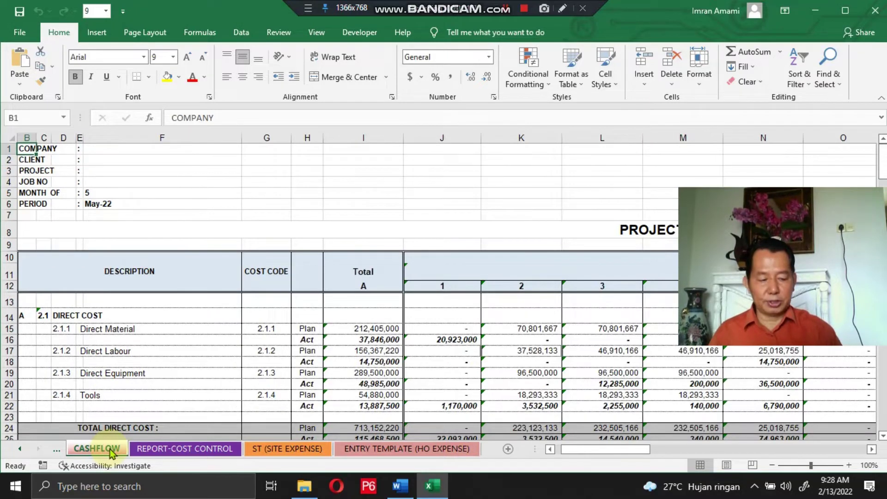
key("Right")
key("Right")
key("Right")
key("Right")
key("Right")
key("Right")
key("Right")
key("Right")
key("Right")
key("Right")
key("Right")
key("Right")
key("Right")
key("Right")
key("Right")
key("Right")
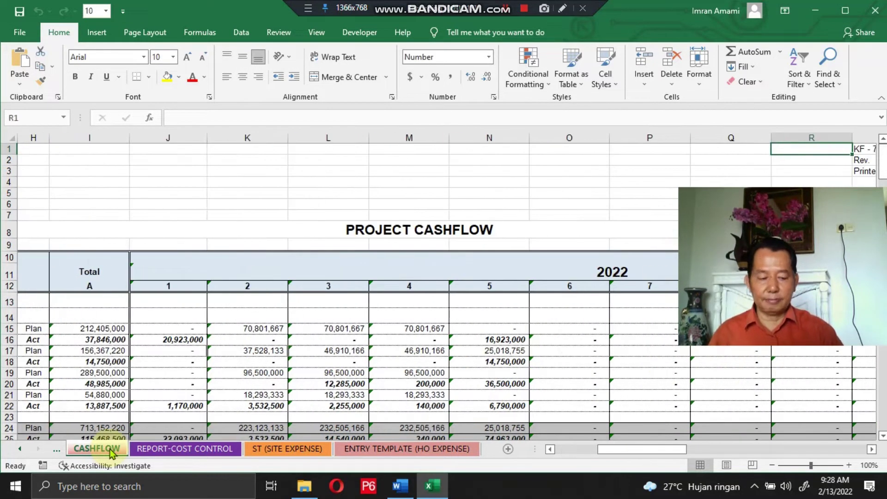
key("ctrl+Page_Up")
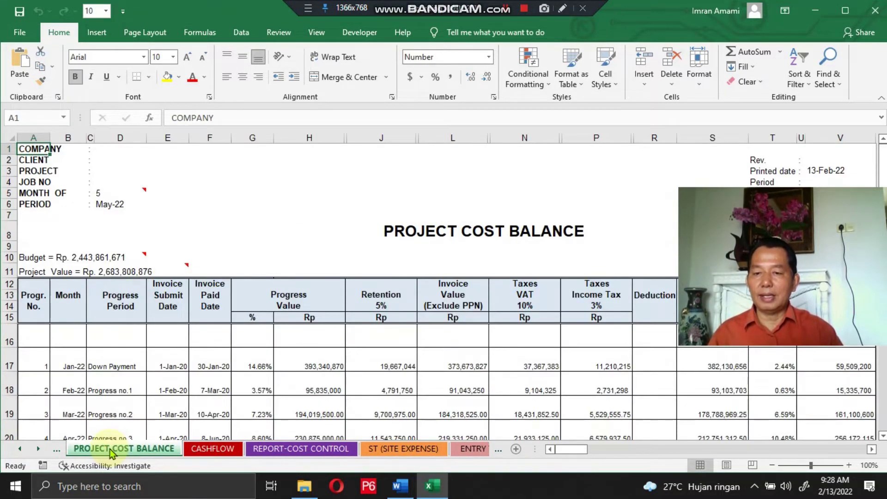
key("ctrl+Page_Up")
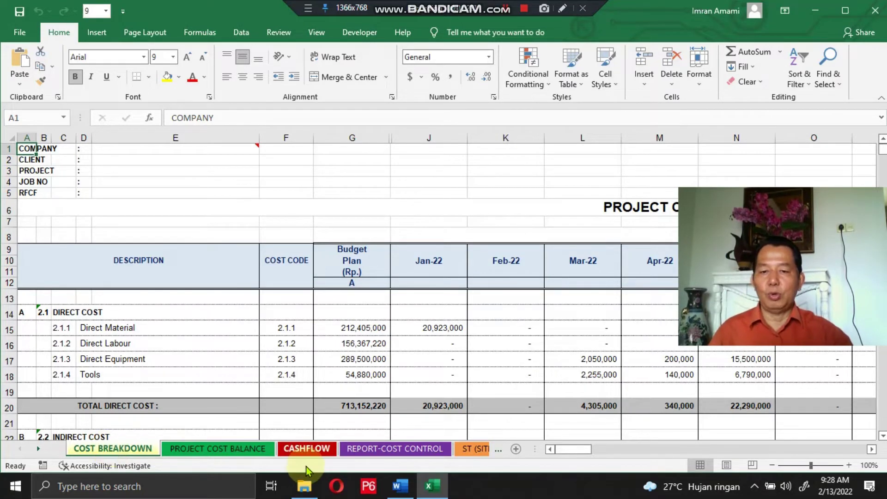
Open the REPORT-COST CONTROL sheet and examine its Contract and Budget Plan columns, from the headers down to the Direct Material row.
left_click(384, 448)
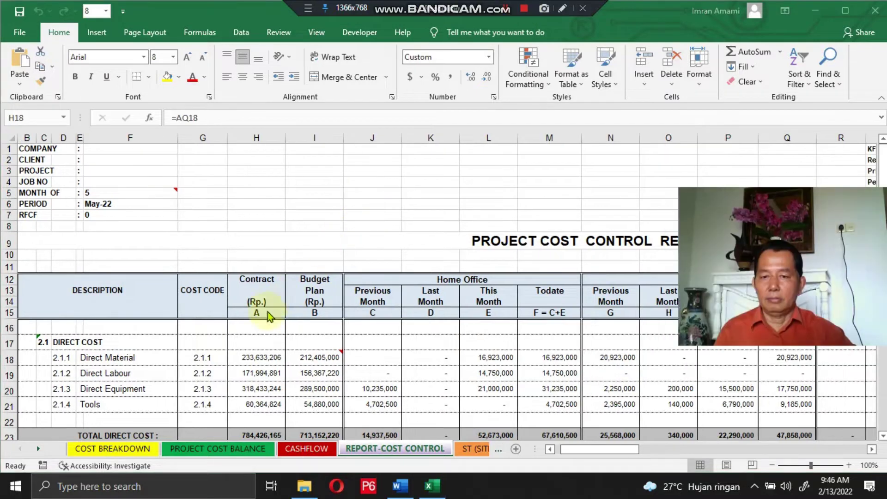
left_click(243, 360)
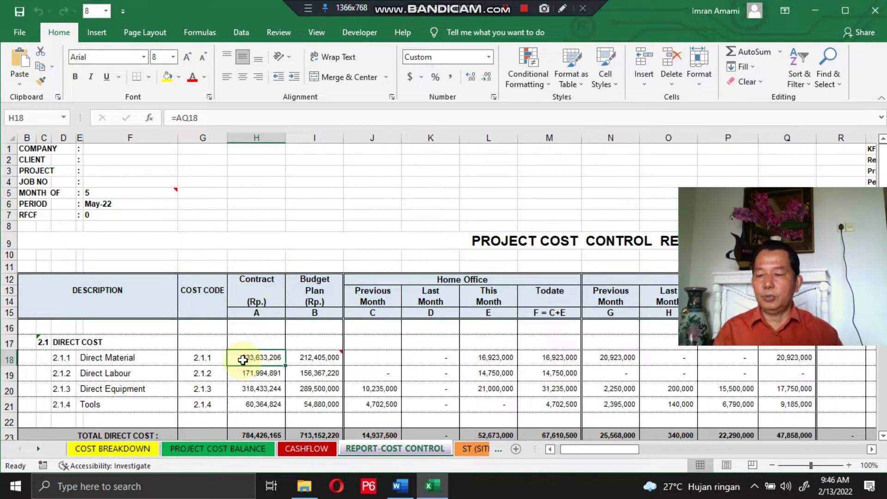
key("Up")
key("Up")
key("Up")
key("Up")
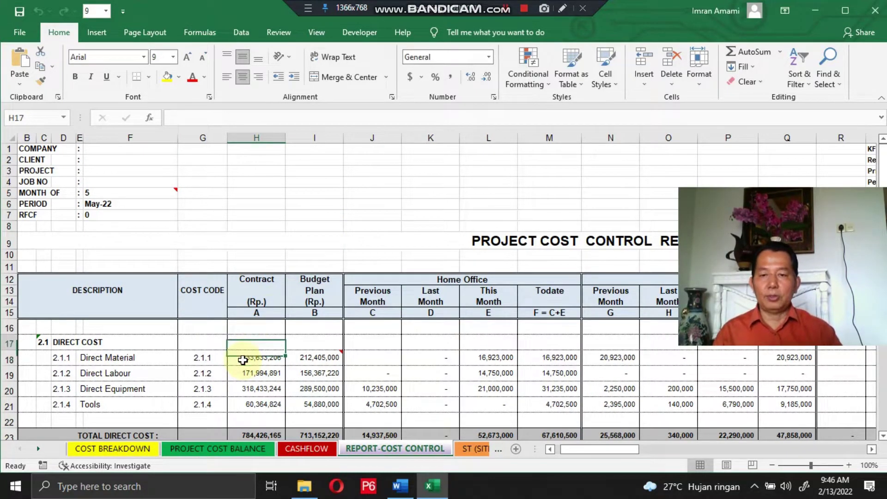
key("Right")
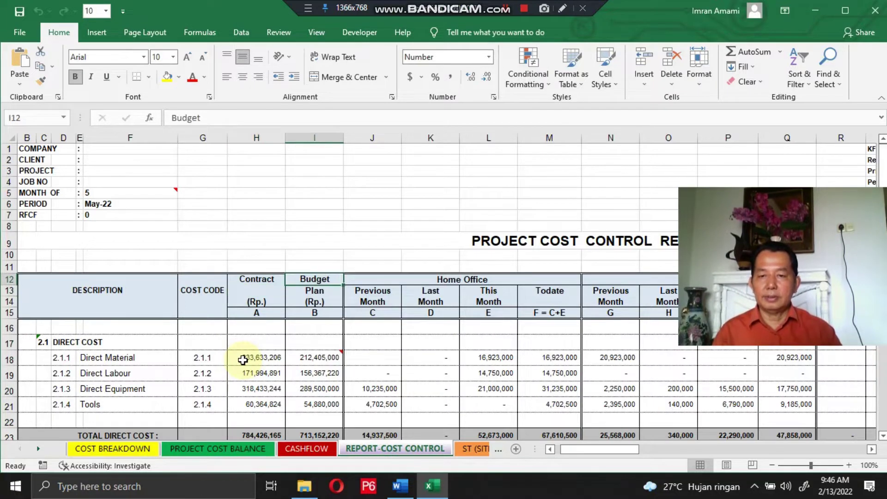
key("Down")
key("Down")
key("Down")
key("Down")
key("Down")
left_click(242, 360)
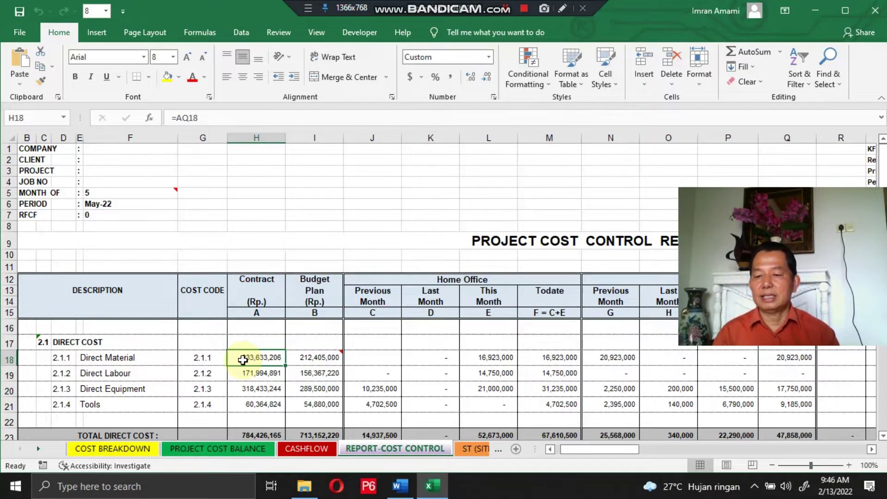
Examine the report's row 12 group headers from Home Office and Site Office through to Total Cost, and return to Home Office.
key("Right")
key("Right")
key("Up")
key("Up")
key("Up")
key("Up")
key("Up")
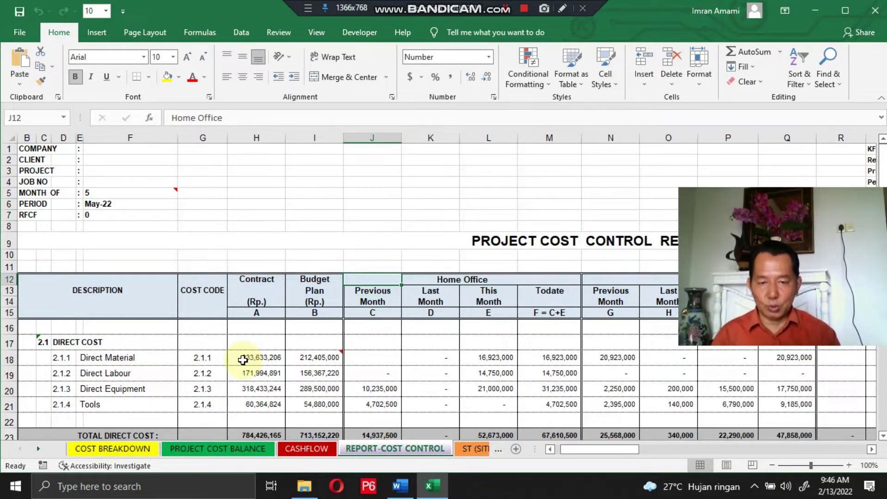
key("Right")
key("Right")
key("Right")
key("Right")
key("Right")
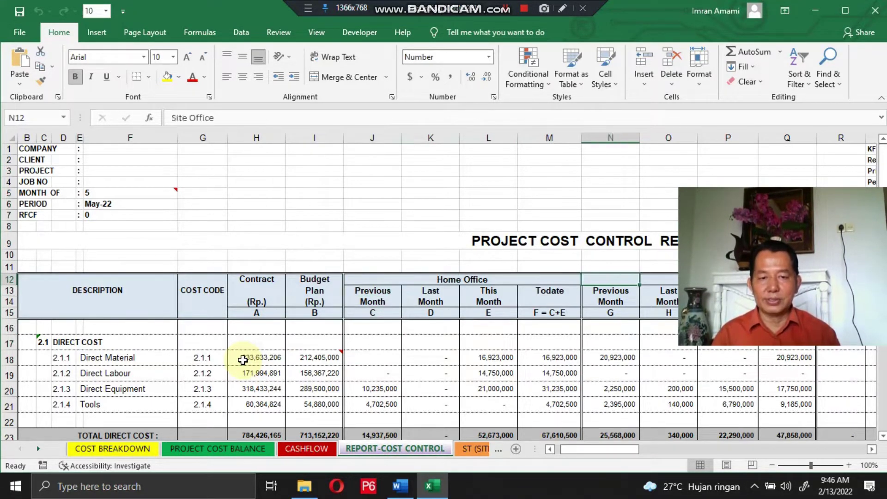
key("Right")
key("Left")
key("Left")
key("Left")
key("Left")
key("Left")
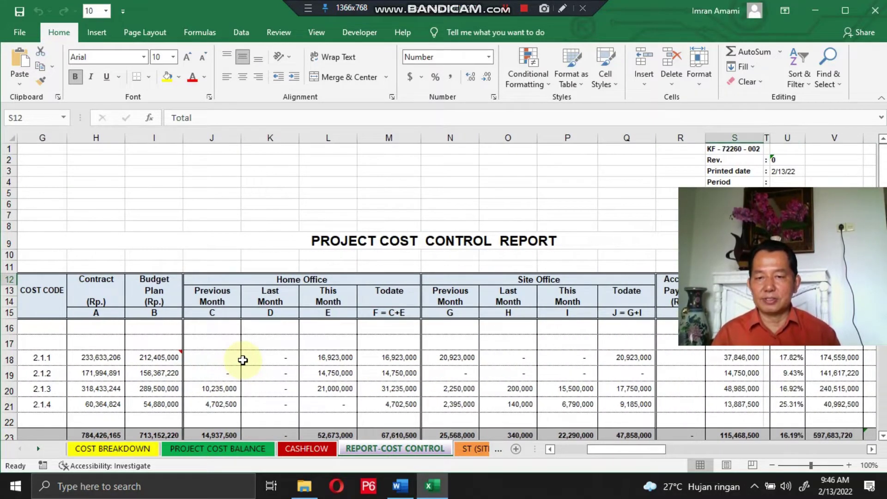
key("Left")
Examine the Previous, Last and This Month subcolumns in row 13 under both Home Office and Site Office.
key("Down")
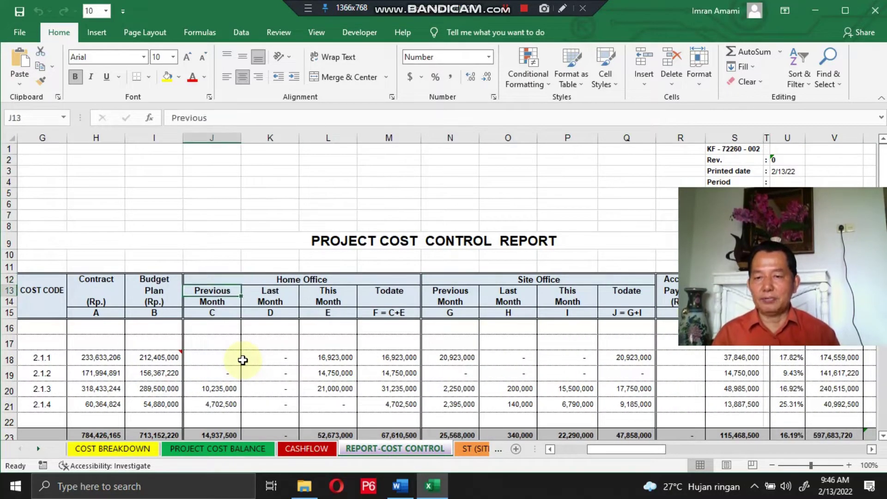
key("Right")
key("Right")
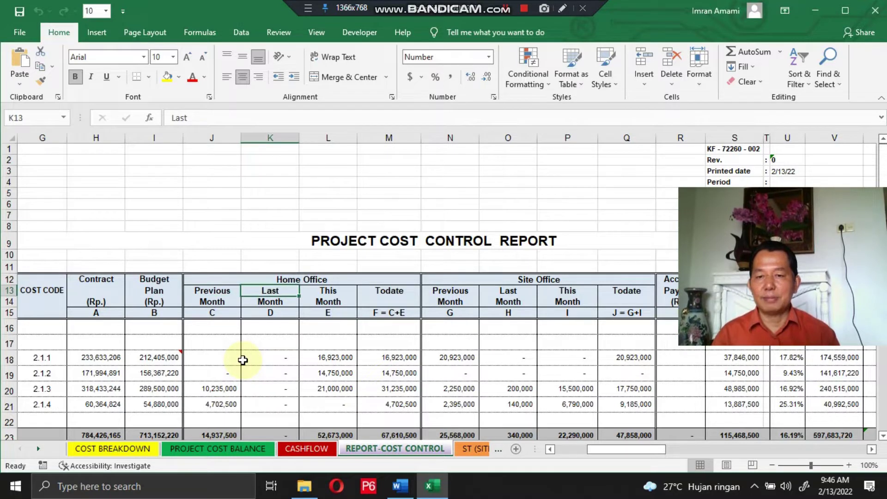
key("Right")
key("Right")
key("Right")
key("Right")
key("Right")
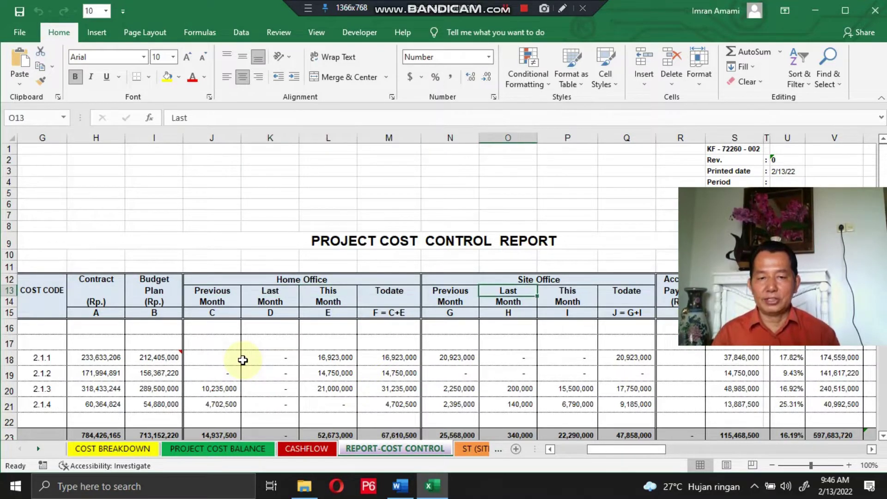
key("Left")
key("Left")
key("Left")
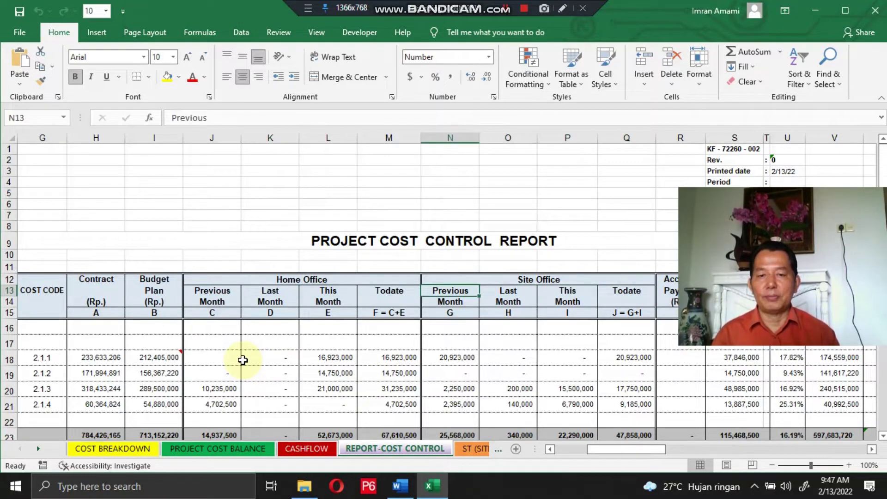
key("Down")
key("Up")
key("Right")
key("Right")
key("Right")
key("Right")
key("Right")
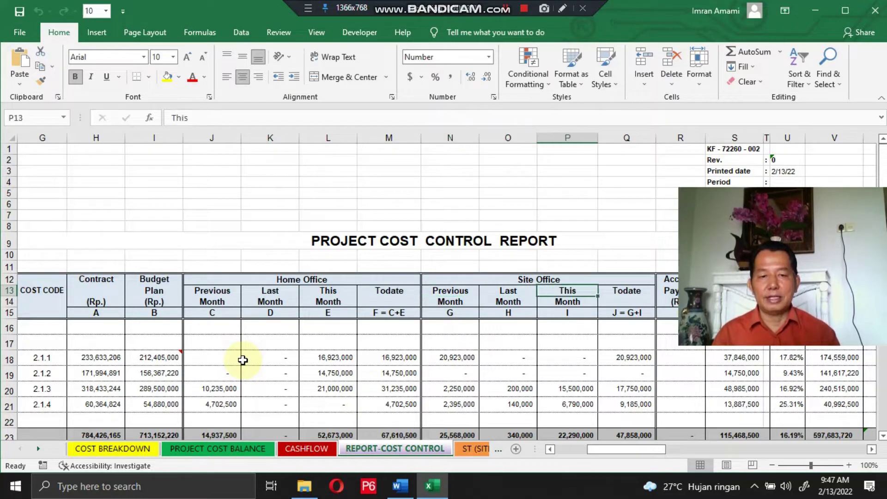
Examine the report headers from Site Office Todate across Account Payable and Total Cost to the Remaining Cost and Remaining Kontrak columns.
key("Right")
key("Right")
key("Right")
key("Right")
key("Right")
key("Right")
key("Right")
key("Right")
key("Right")
key("Right")
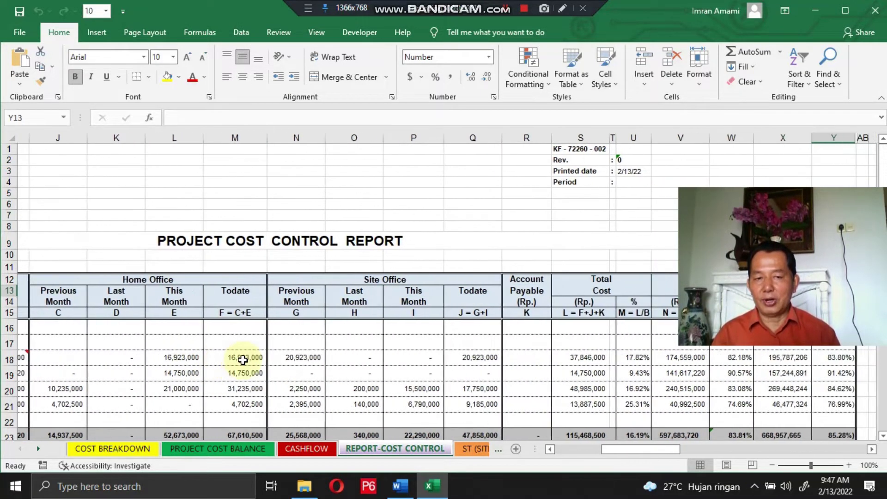
key("Left")
key("Left")
key("Left")
key("Left")
key("Left")
key("Left")
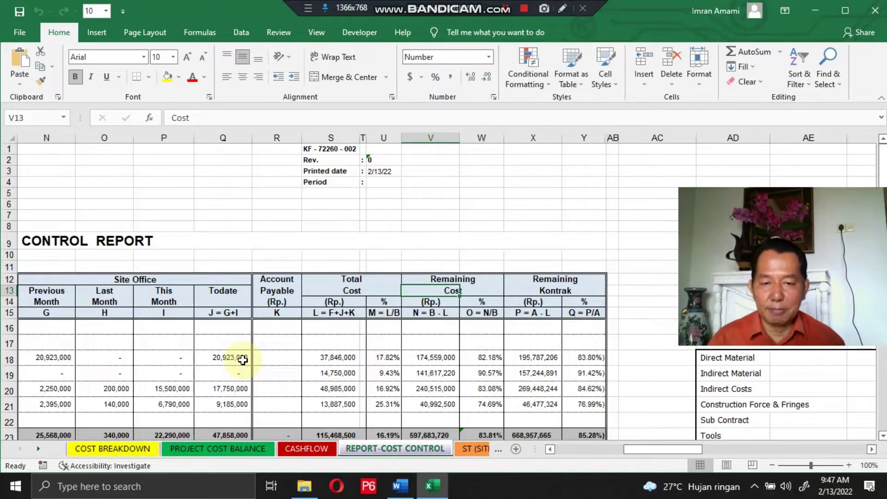
Examine the Remaining Kontrak column down to the Tools row, and follow that row back to the Total Cost columns.
key("Up")
key("Right")
key("Right")
key("Down")
key("Down")
key("Down")
key("Down")
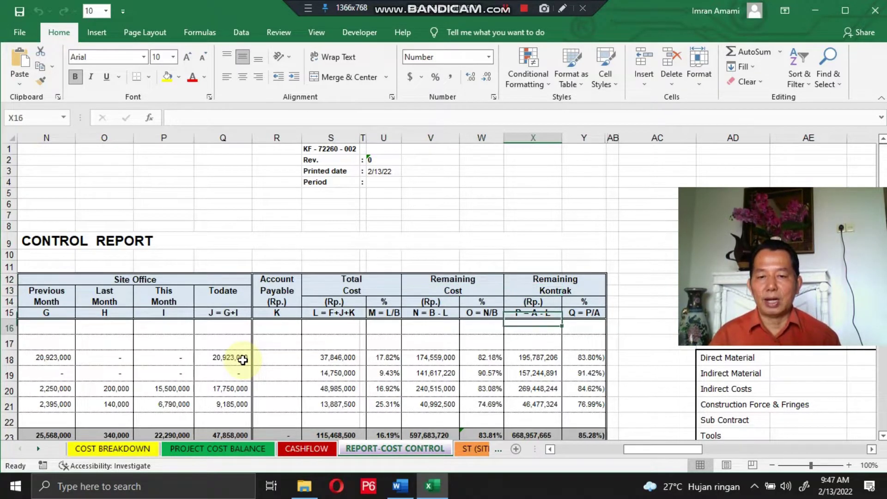
key("Down")
key("Down")
key("Down")
key("Down")
key("Down")
key("Left")
key("Left")
key("Left")
key("Left")
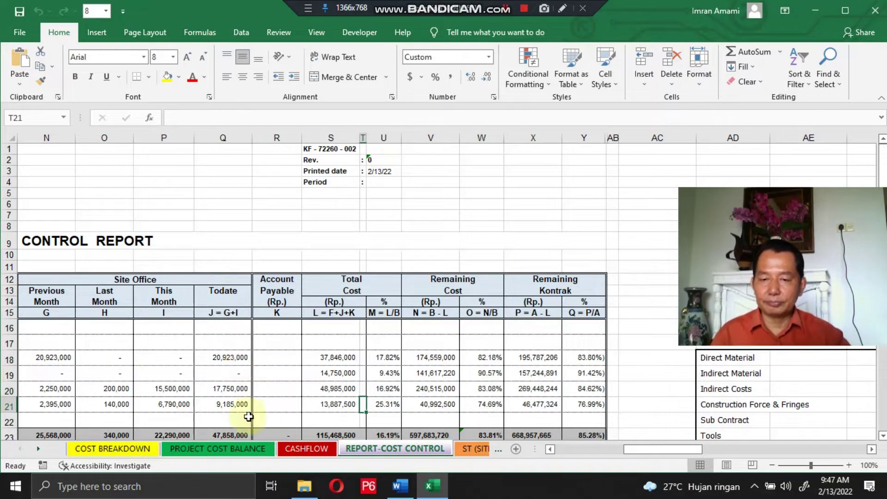
Open the CASHFLOW sheet and inspect the Direct Material Plan row, including the month 2 formula.
key("ctrl+Page_Up")
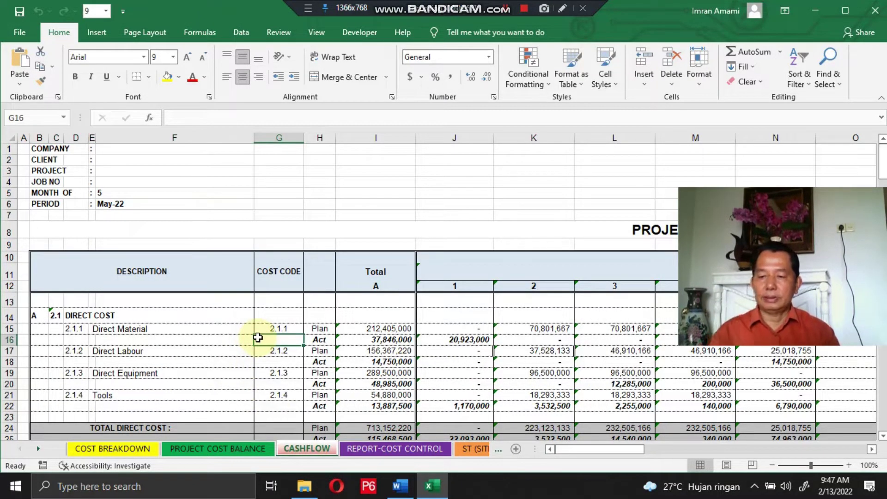
key("Up")
key("Right")
key("Right")
key("Right")
key("Right")
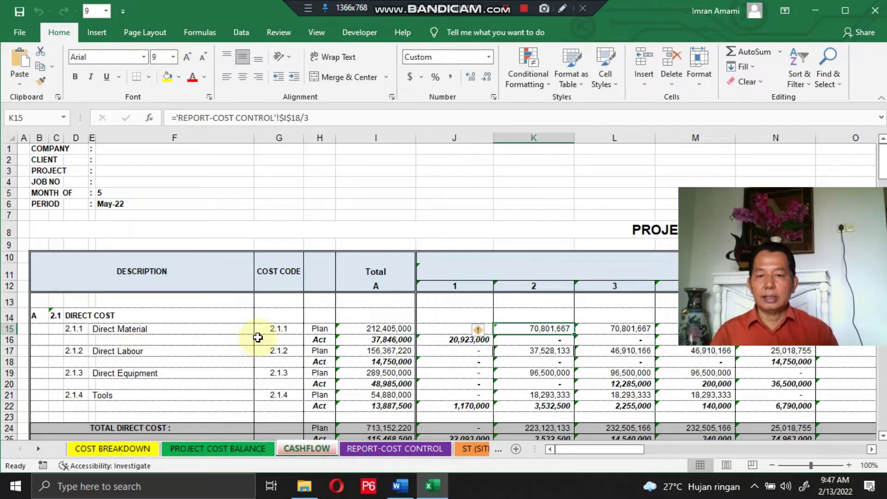
key("Left")
key("Left")
key("Left")
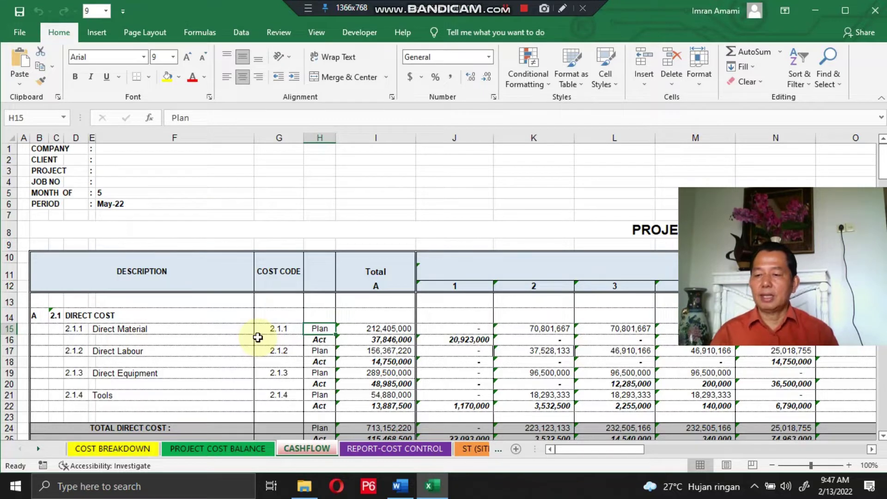
Examine the Direct Material Plan row across the months through month 8, and return past its Total to the Plan label.
key("Right")
key("Right")
key("Right")
key("Right")
key("Right")
key("Right")
key("Right")
key("Right")
key("Right")
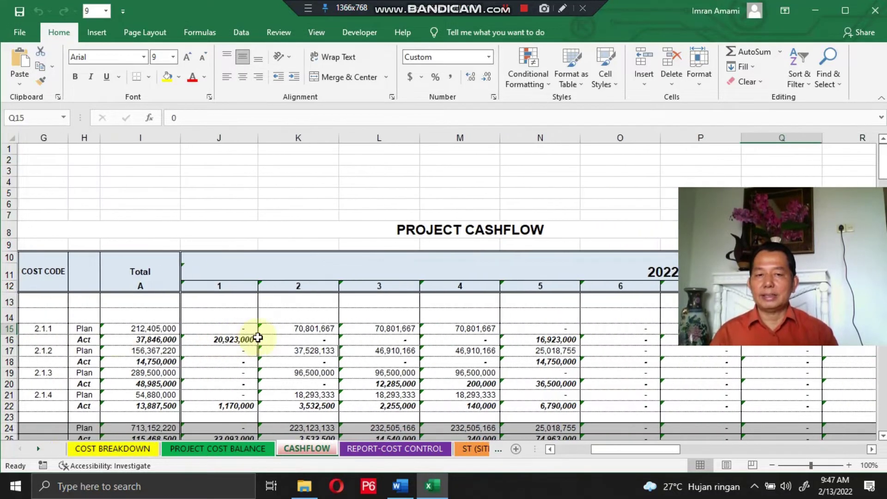
key("Left")
key("Left")
key("Left")
key("Left")
key("Left")
key("Left")
key("Left")
key("Left")
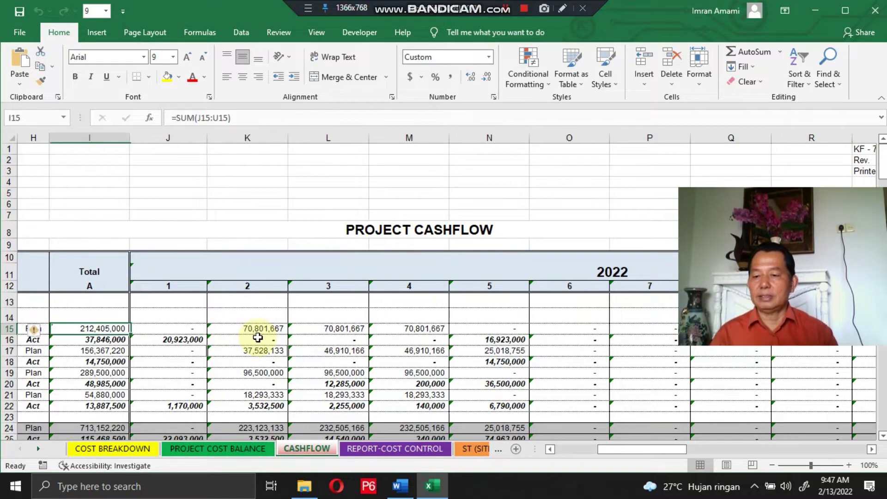
key("Left")
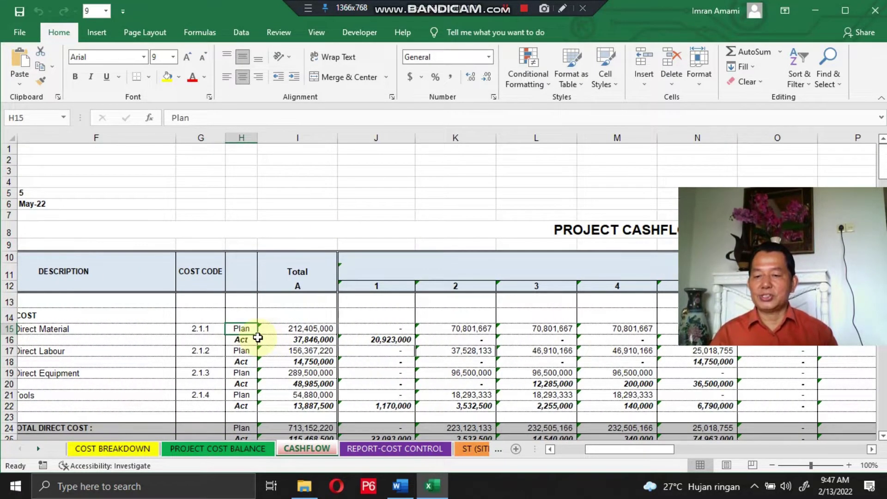
Inspect the month 1 formula in the Direct Material Act row.
key("Down")
key("Right")
key("Right")
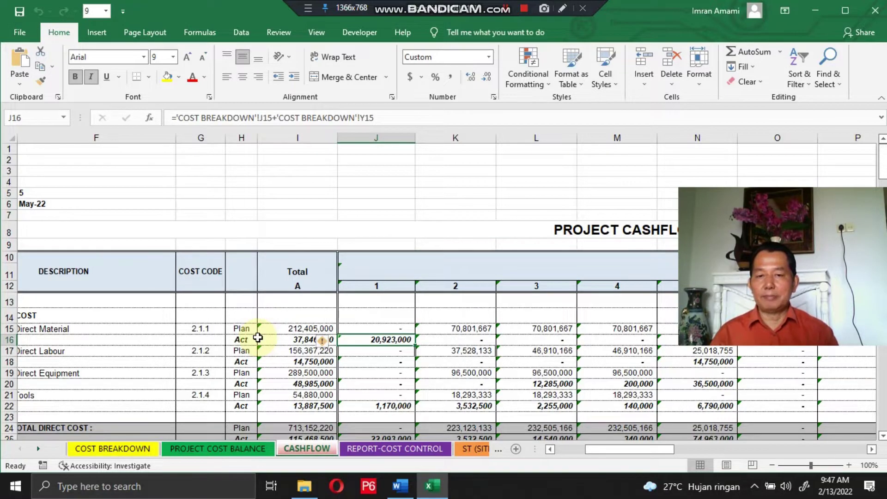
Examine the 2022 month number headers in row 12 from month 1 through month 12, and return to the sheet's first column.
key("Up")
key("Up")
key("Up")
key("Up")
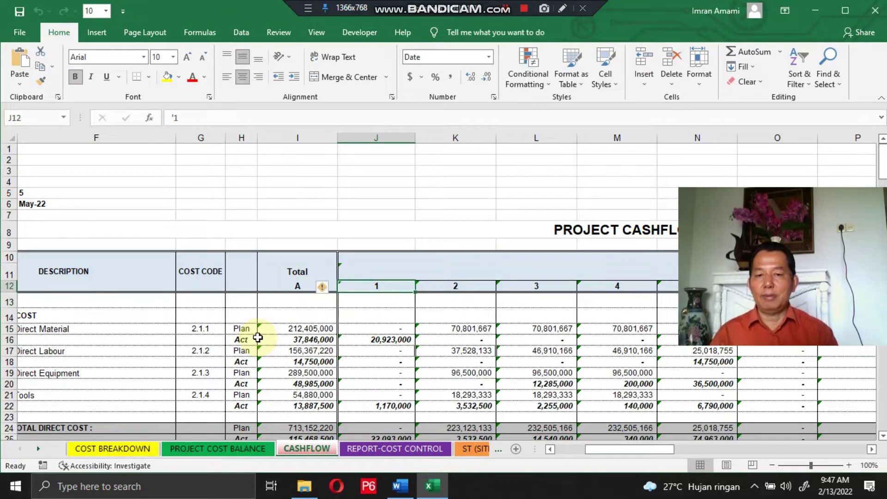
key("Right")
key("Right")
key("Right")
key("Right")
key("Right")
key("Right")
key("Right")
key("Right")
key("Right")
key("Right")
key("Right")
key("Right")
key("Right")
key("Right")
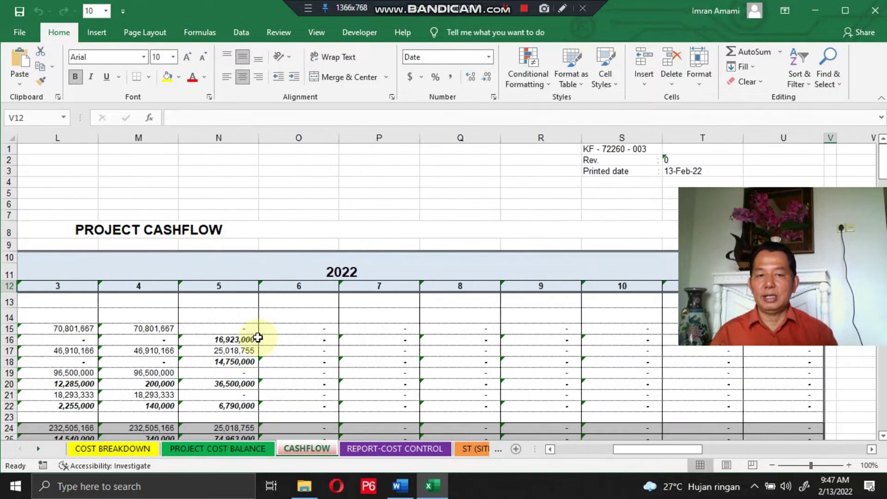
key("Left")
key("Left")
key("Left")
key("Left")
key("Left")
key("Left")
key("Left")
key("Left")
key("Left")
key("Left")
key("Left")
key("Left")
key("Left")
key("Left")
key("Left")
key("Left")
key("Left")
key("Left")
key("Left")
key("Left")
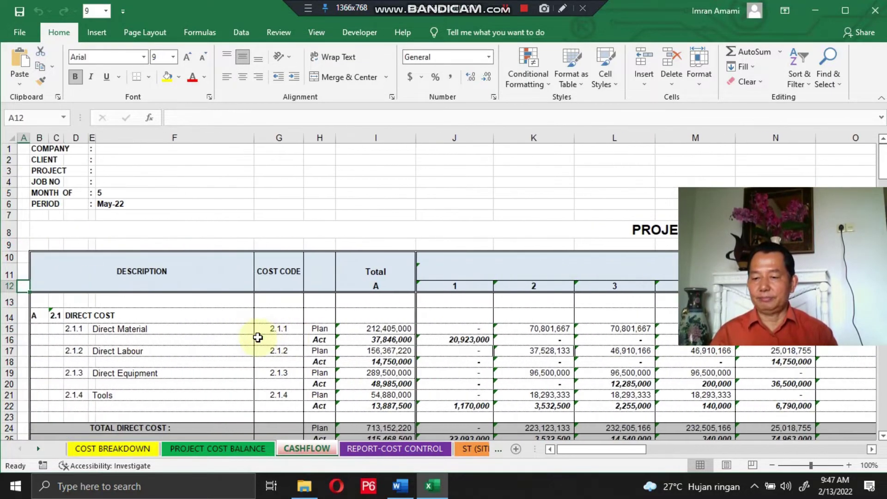
Examine the cashflow cost categories from Direct Cost down past Total Financing Cost to the Project Cashflow Curves heading, and return to the Cash In Schedule row.
key("Down")
key("Down")
key("Down")
key("Down")
key("Down")
key("Down")
key("Down")
key("Down")
key("Down")
key("Down")
key("Down")
key("Down")
key("Down")
key("Down")
key("Down")
key("Down")
key("Down")
key("Down")
key("Down")
key("Down")
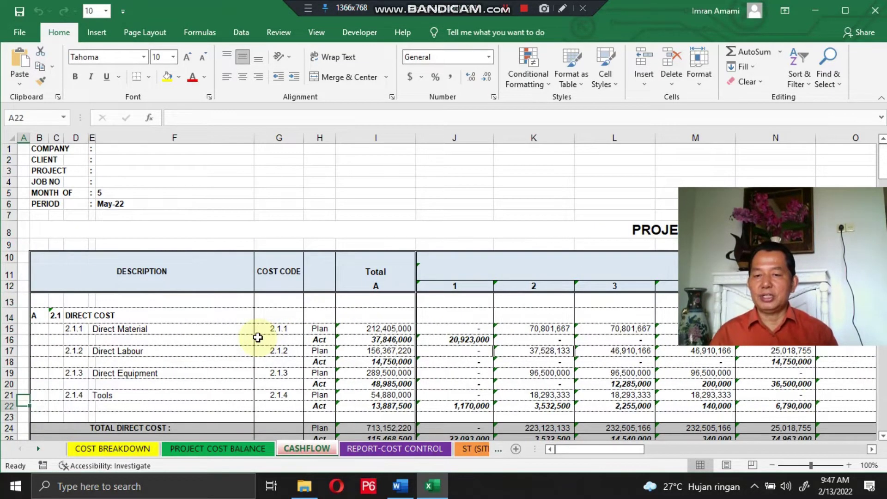
key("Down")
key("Down")
key("Down")
key("Down")
key("Down")
key("Down")
key("Down")
key("Down")
key("Down")
key("Down")
key("Down")
key("Down")
key("Down")
key("Down")
key("Down")
key("Down")
key("Down")
key("Down")
key("Down")
key("Down")
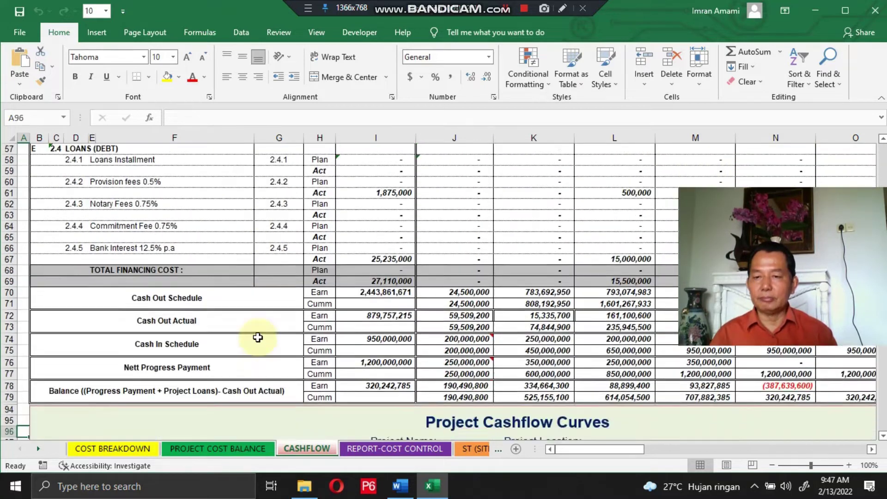
key("Up")
key("Up")
key("Up")
key("Up")
key("Up")
key("Up")
key("Up")
key("Up")
key("Up")
key("Up")
key("Up")
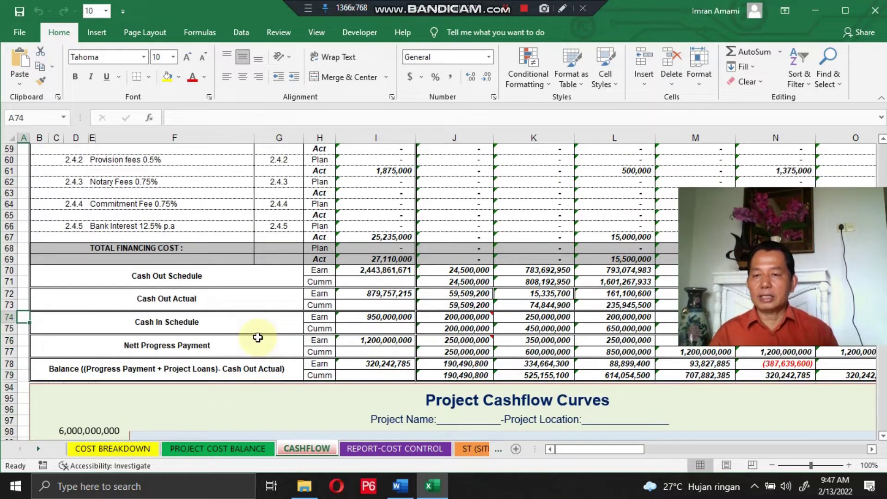
Examine the cashflow summary labels one by one, from Cash Out Actual and Cash In Schedule to Nett Progress Payment and Balance.
key("Right")
key("Down")
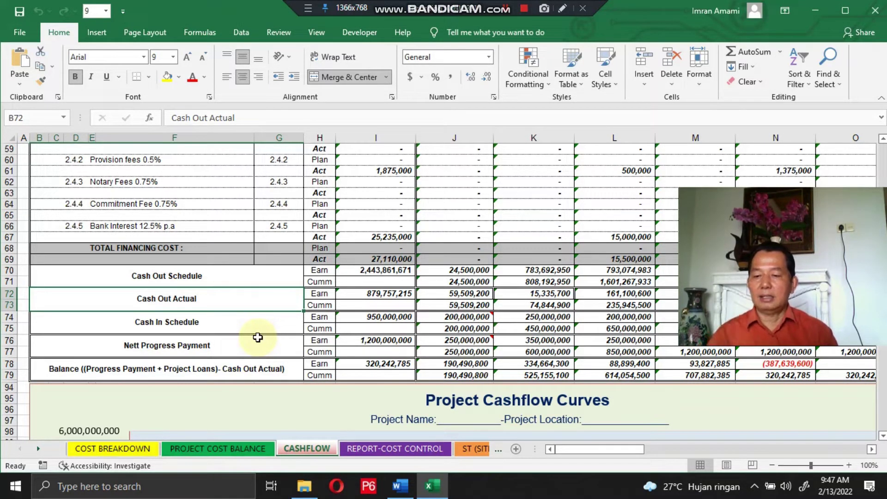
key("Down")
key("Down")
key("Up")
key("Up")
key("Down")
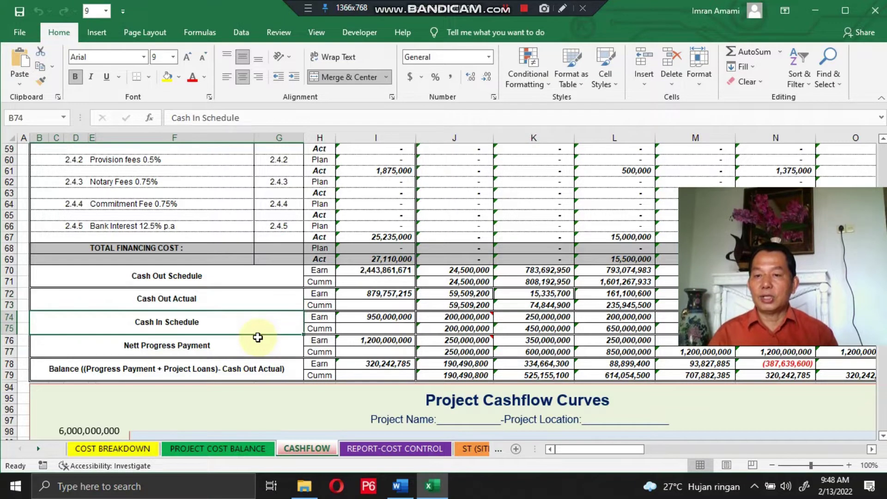
key("Down")
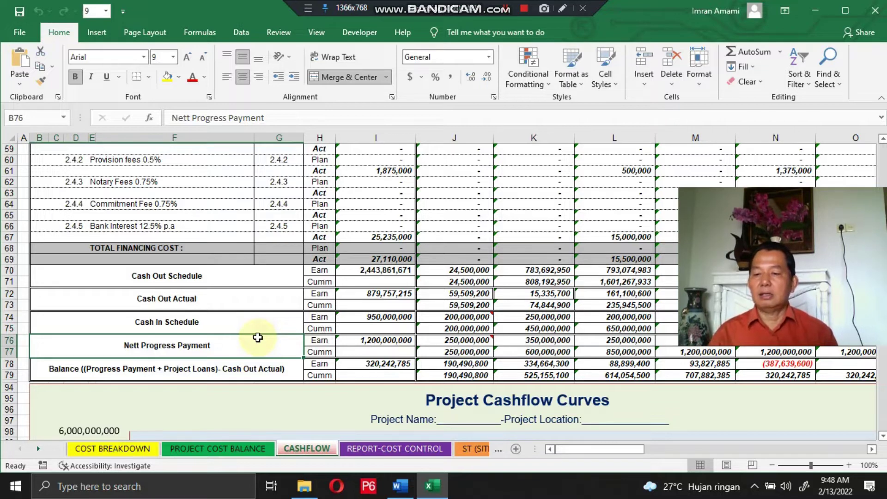
key("Down")
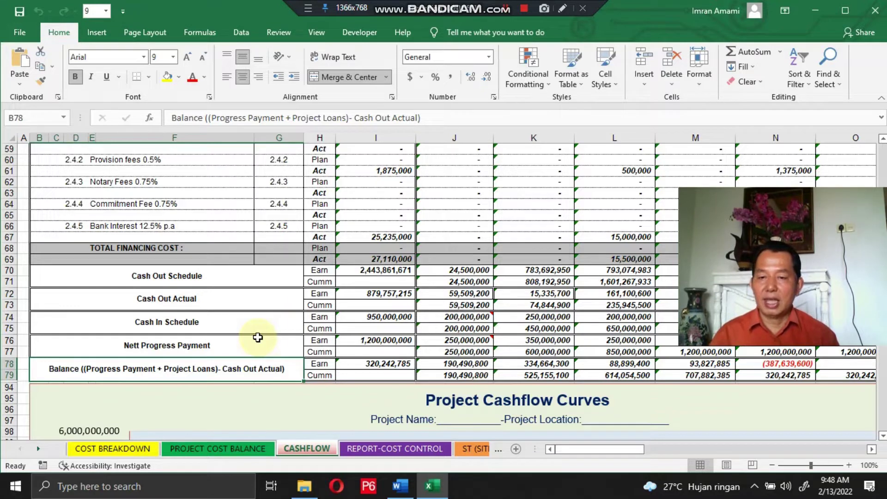
View the Project Cashflow Curves chart below the cashflow summary rows.
key("Down")
key("Down")
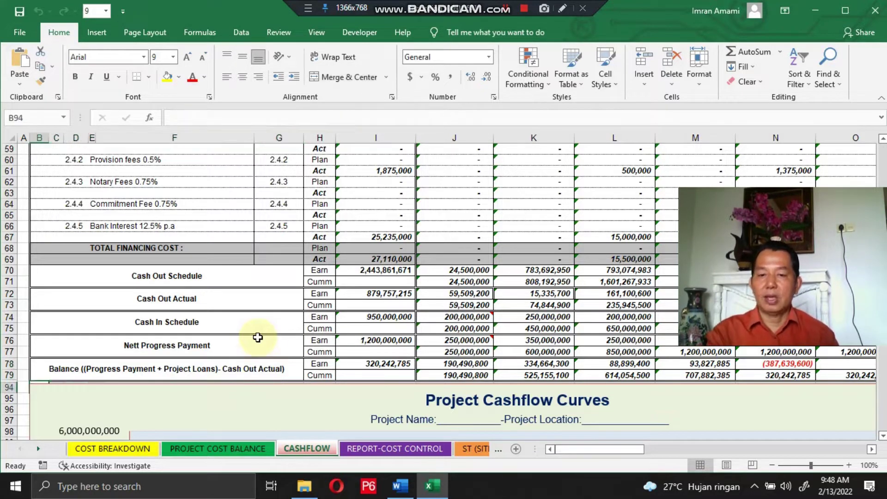
scroll(265, 306, "down", 3)
scroll(265, 307, "down", 4)
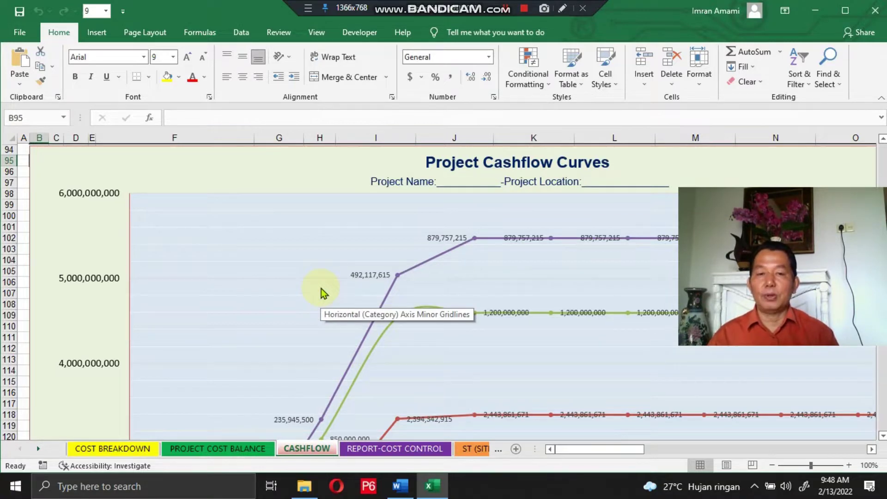
Look over the COST BREAKDOWN sheet, and inspect the Down Payment progress percentage and value formulas on the PROJECT COST BALANCE sheet.
left_click(116, 449)
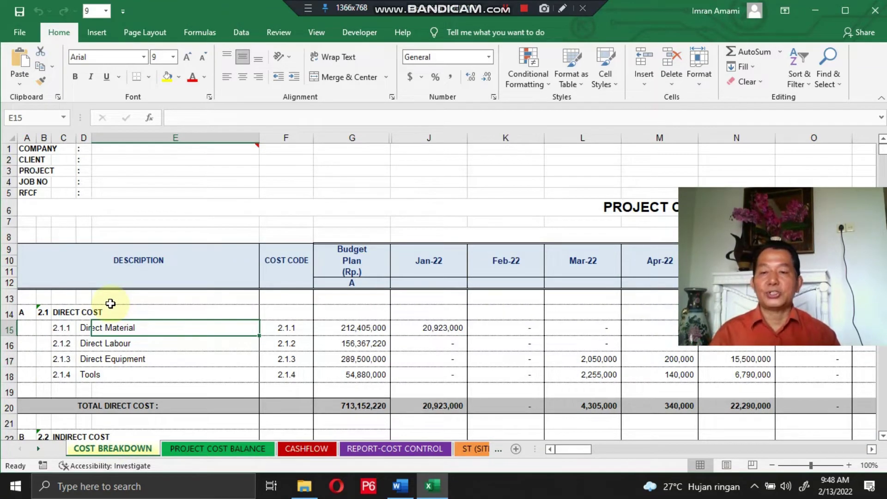
left_click(212, 448)
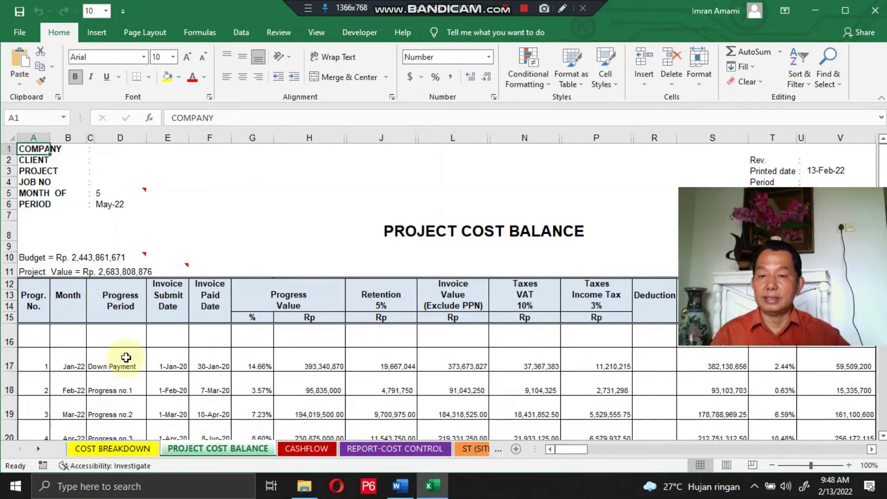
left_click(256, 363)
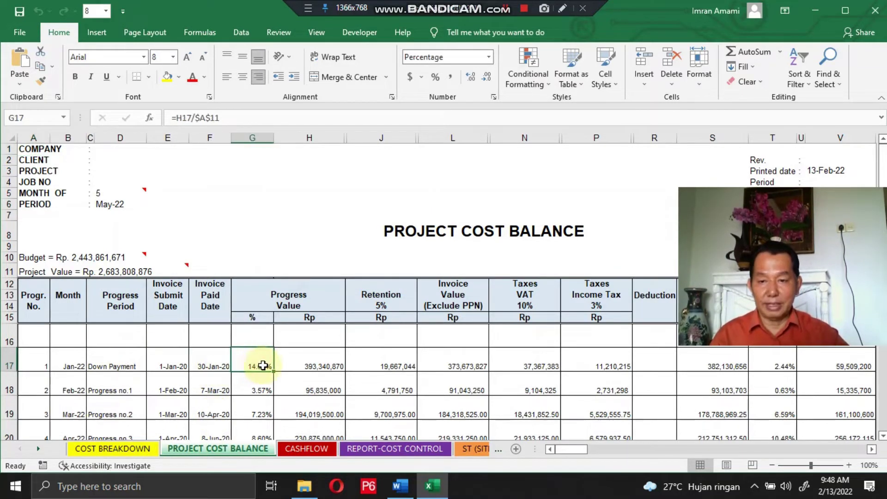
left_click(307, 362)
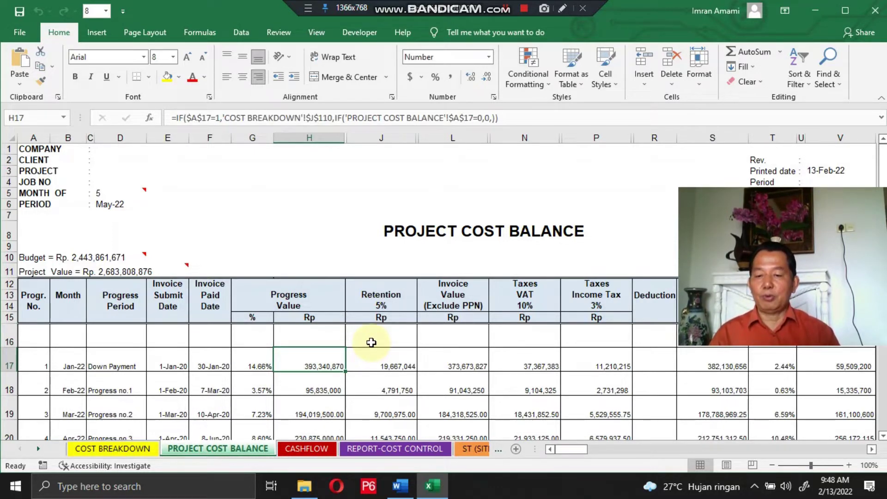
Examine the Down Payment row from Retention across the invoice value and taxes, past Project Cost and Balance.
key("Right")
key("Right")
key("Right")
key("Right")
key("Right")
key("Right")
key("Right")
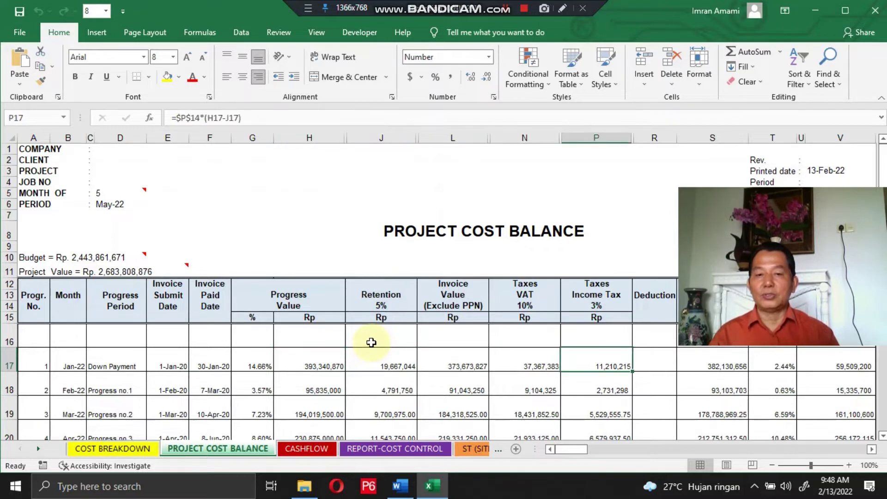
key("Right")
key("Right")
key("Right")
key("Right")
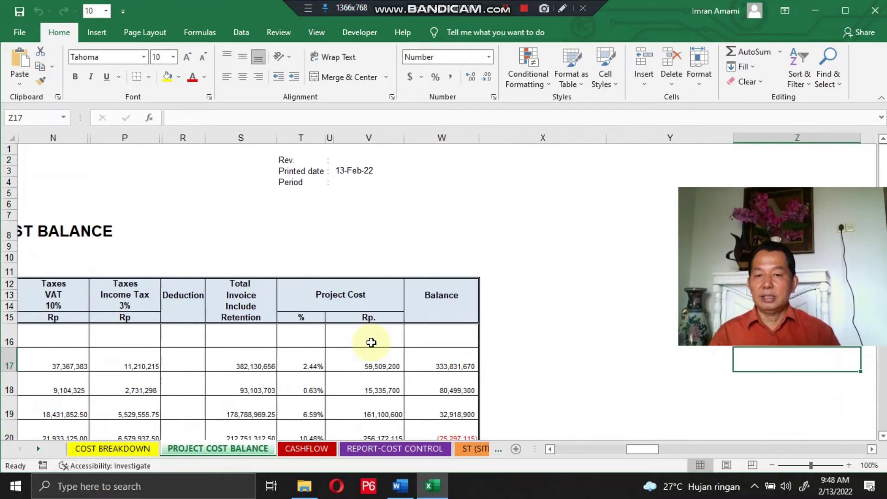
Inspect the Down Payment row's Project Cost amount formula, and move past the Balance column again.
key("Left")
key("Left")
key("Left")
key("Left")
key("Right")
key("Right")
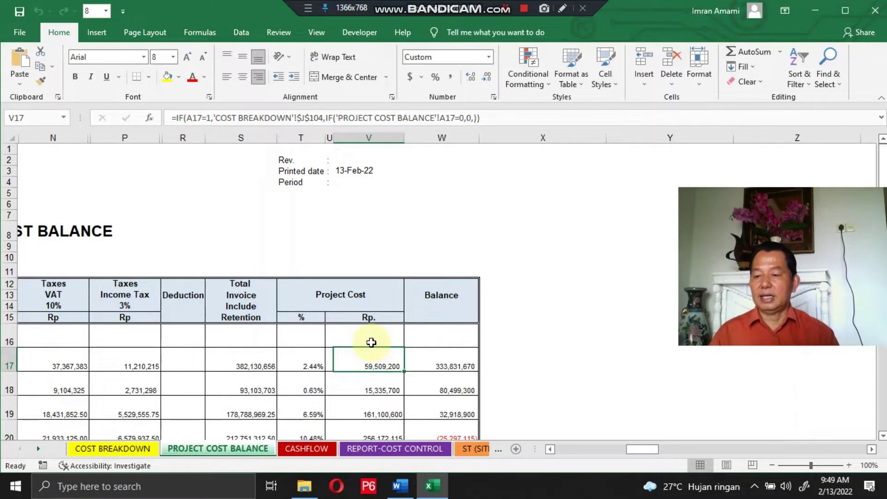
key("Right")
key("Right")
key("Right")
key("Right")
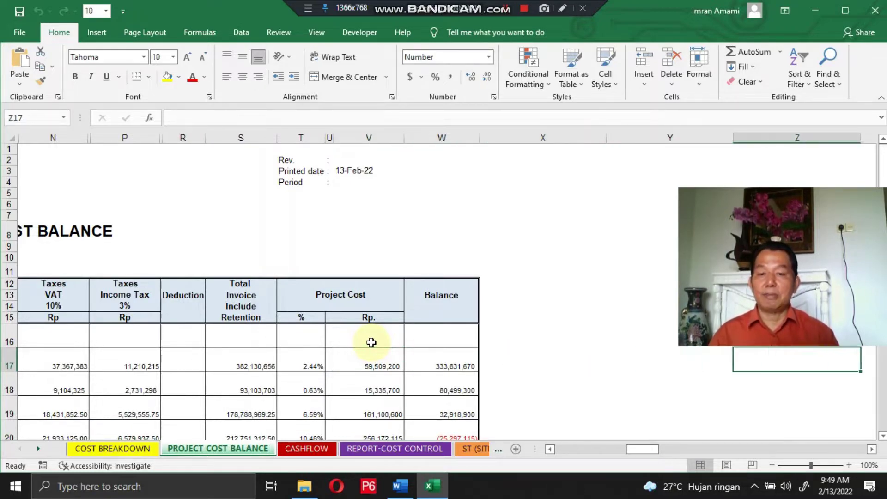
Inspect the Project Cost amount formulas in the rows below the Down Payment, ending on the Feb-22 row.
key("Left")
key("Left")
key("Left")
key("Left")
key("Down")
key("Down")
scroll(371, 343, "down", 2)
key("Up")
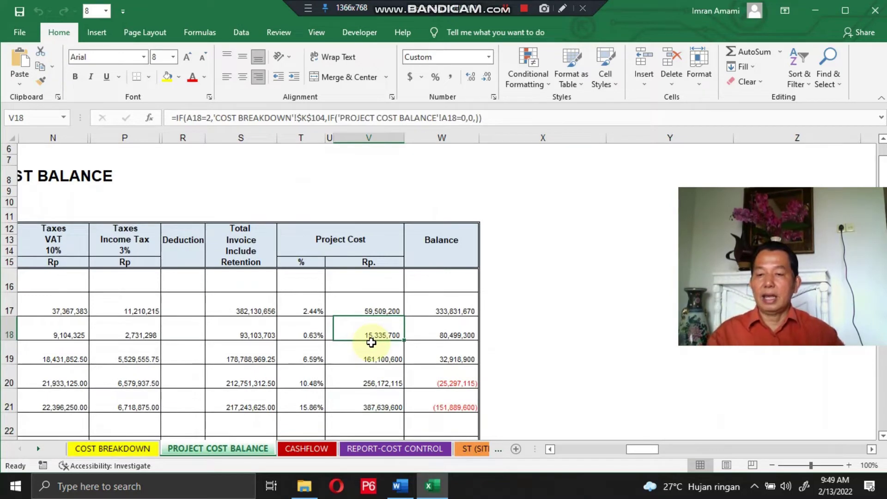
Open the COST BREAKDOWN sheet and inspect the Direct Material row's cost code, Budget Plan formula and monthly site expense formulas through Jul-22.
left_click(130, 449)
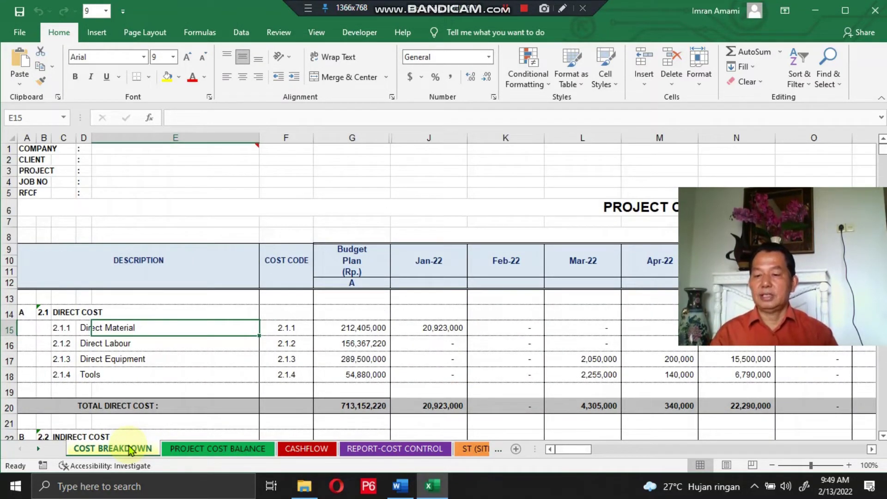
key("Right")
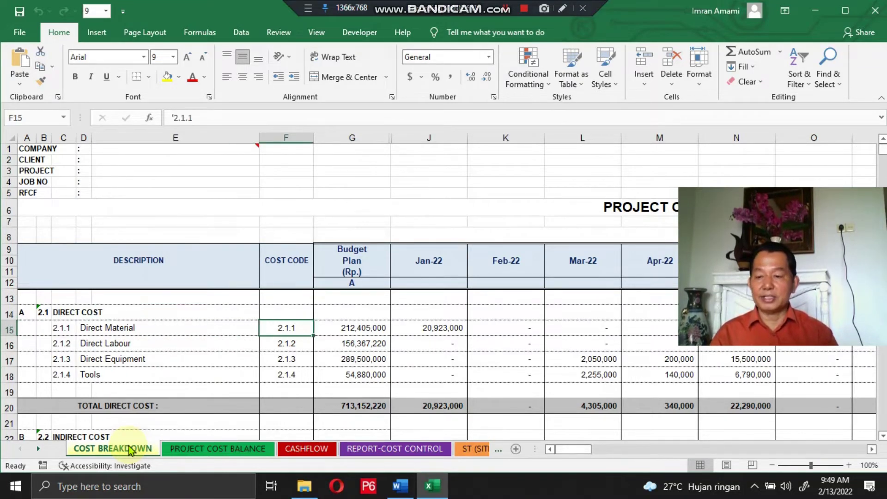
key("Right")
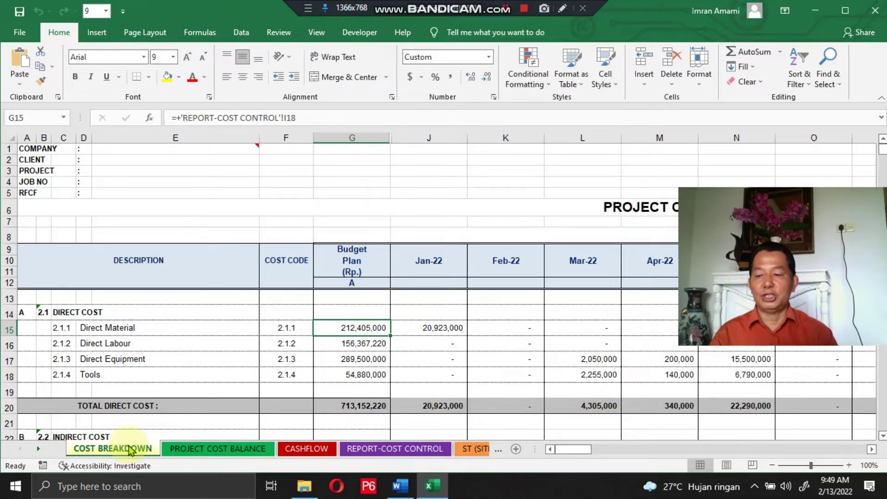
key("Right")
key("Right")
key("Right")
key("Right")
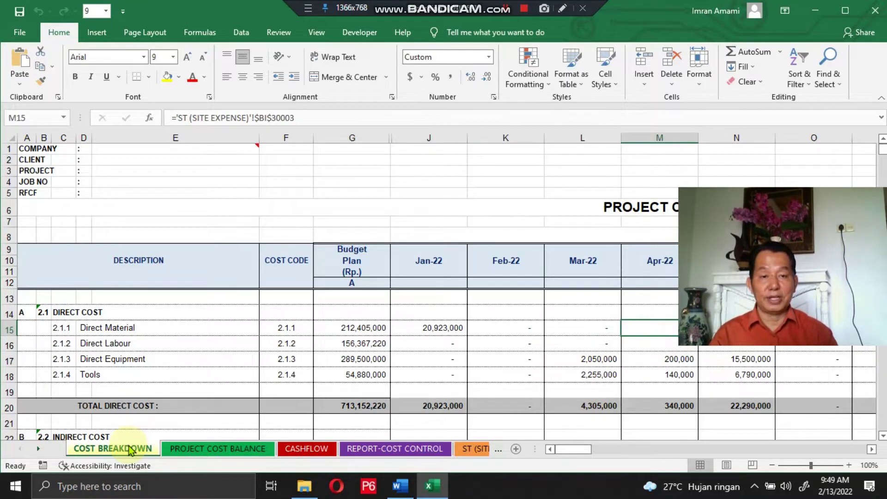
key("Right")
key("Right")
key("Right")
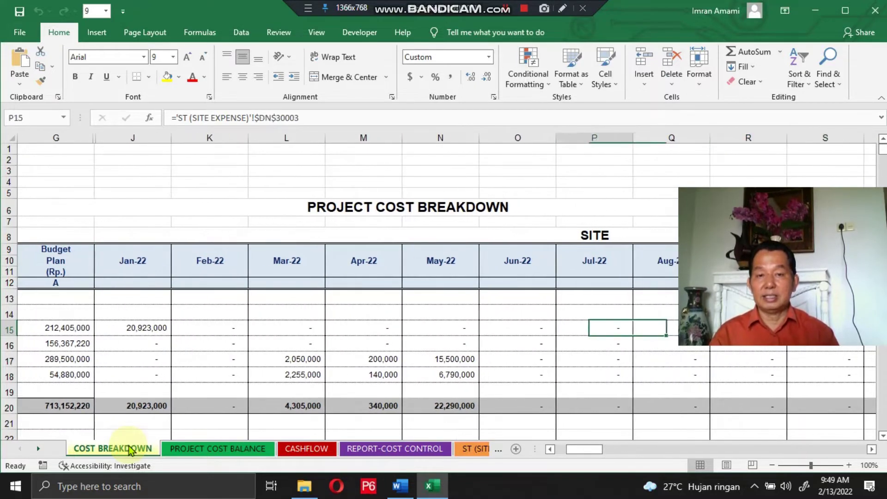
Examine the COST BREAKDOWN month headers across the sheet through Jan-23, and return to the Budget Plan header.
key("Left")
key("Up")
key("Up")
key("Up")
key("Up")
key("Up")
key("Right")
key("Right")
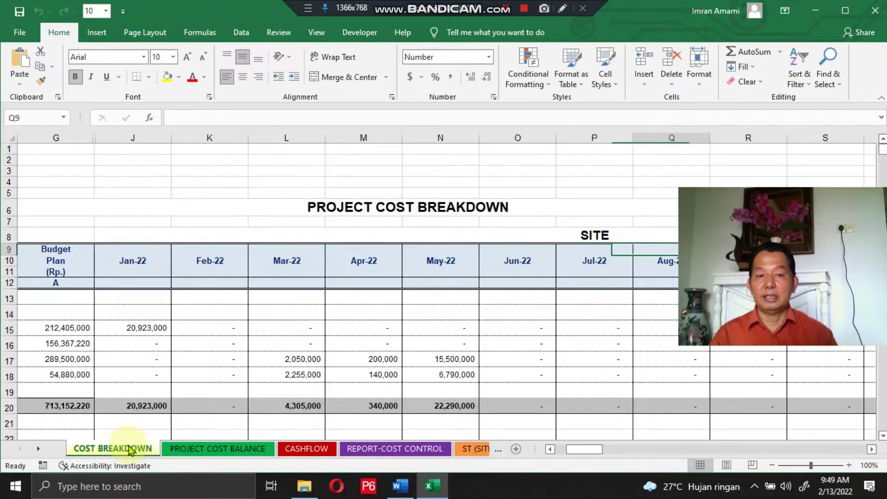
key("Right")
key("Right")
key("Right")
key("Right")
key("Right")
key("Right")
key("Right")
key("Right")
key("Right")
key("Right")
key("Right")
key("Right")
key("Right")
key("Right")
key("Right")
key("Right")
key("Right")
key("Right")
key("Right")
key("Right")
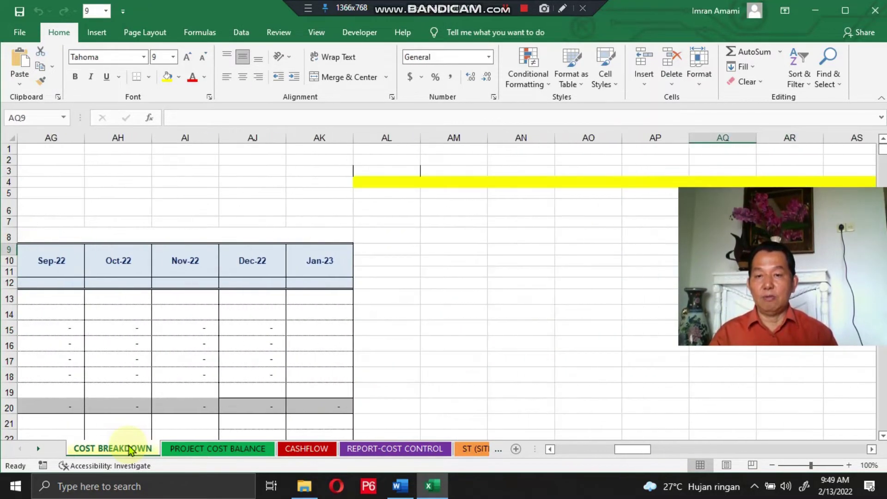
key("Left")
key("Left")
key("Left")
key("Left")
key("Left")
key("Left")
key("Left")
key("Left")
key("Left")
key("Left")
key("Left")
key("Left")
key("Left")
key("Left")
key("Left")
key("Left")
key("Left")
key("Left")
key("Left")
key("Left")
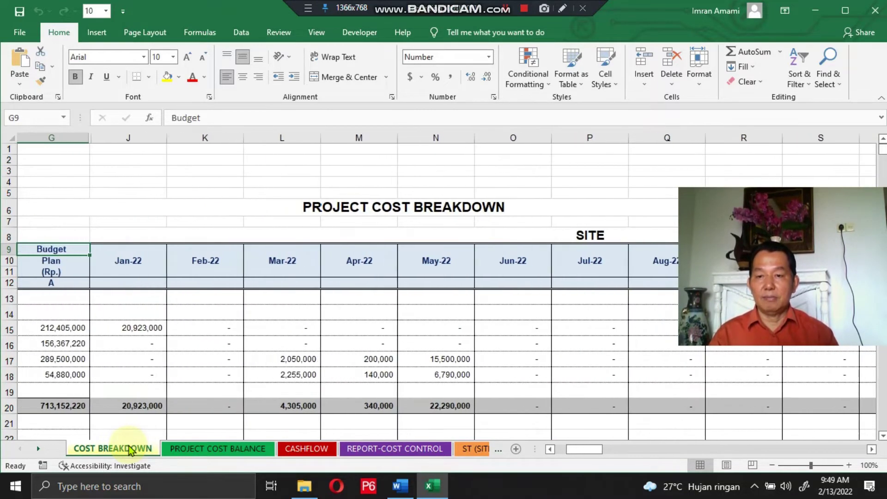
Inspect the Budget Plan formulas of the direct cost rows, continuing past the direct cost total to the first indirect cost row.
key("Down")
key("Down")
key("Down")
key("Down")
key("Down")
key("Down")
key("Down")
key("Down")
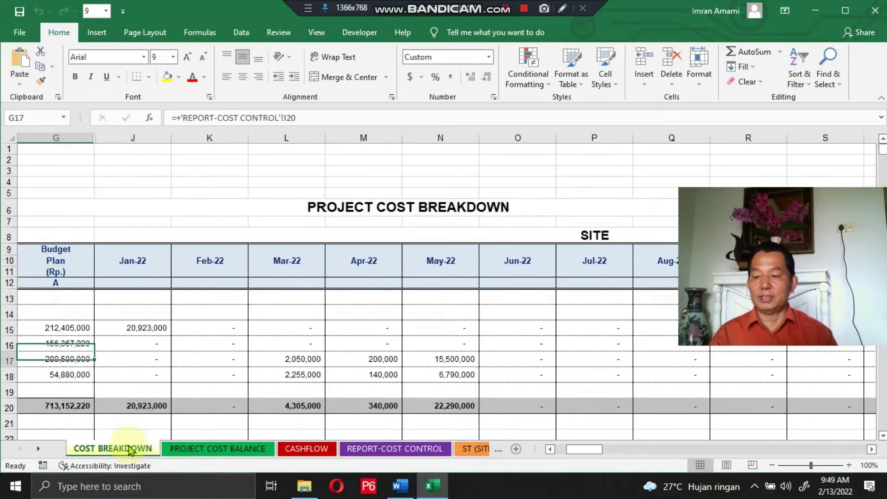
key("Down")
key("Down")
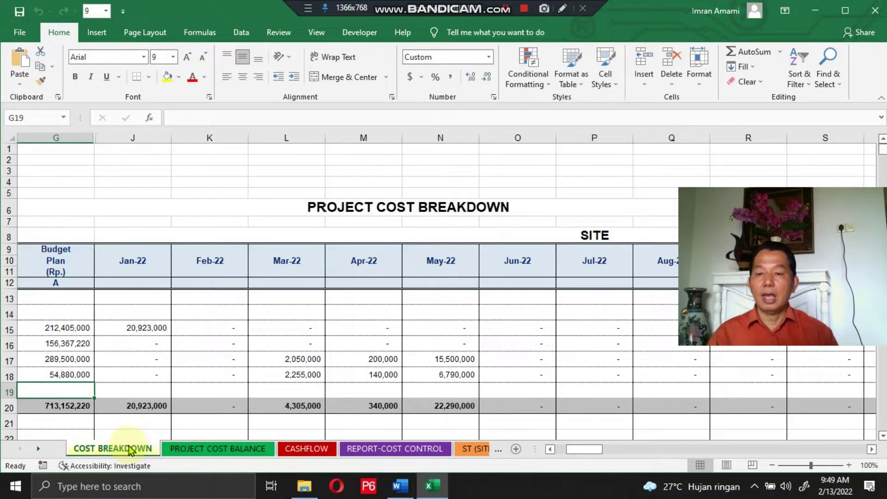
key("Down")
key("Down")
key("Down")
key("Down")
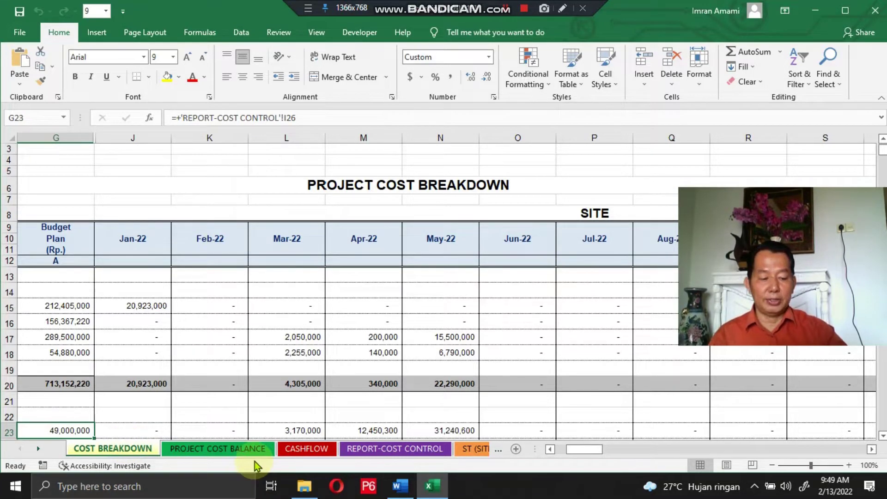
Open the ENTRY TEMPLATE (HO EXPENSE) sheet.
key("ctrl+Page_Down")
key("ctrl+Page_Down")
key("ctrl+Page_Down")
key("ctrl+Page_Down")
key("ctrl+Page_Down")
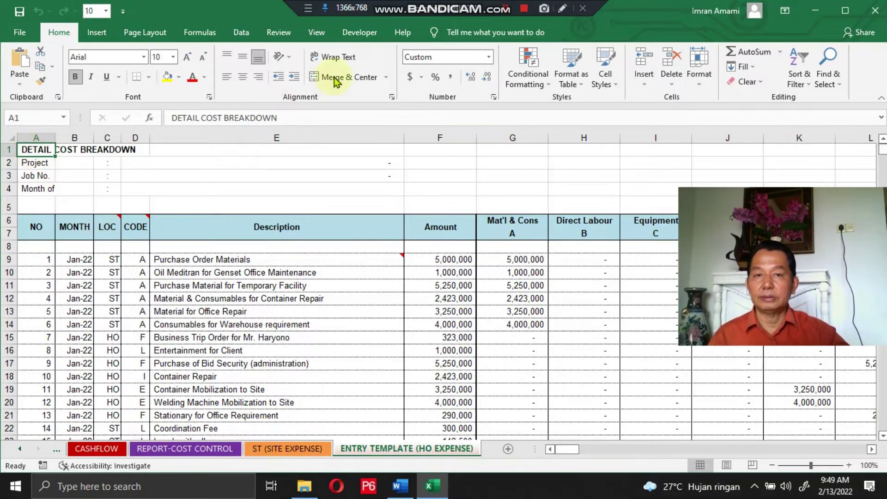
left_click(524, 8)
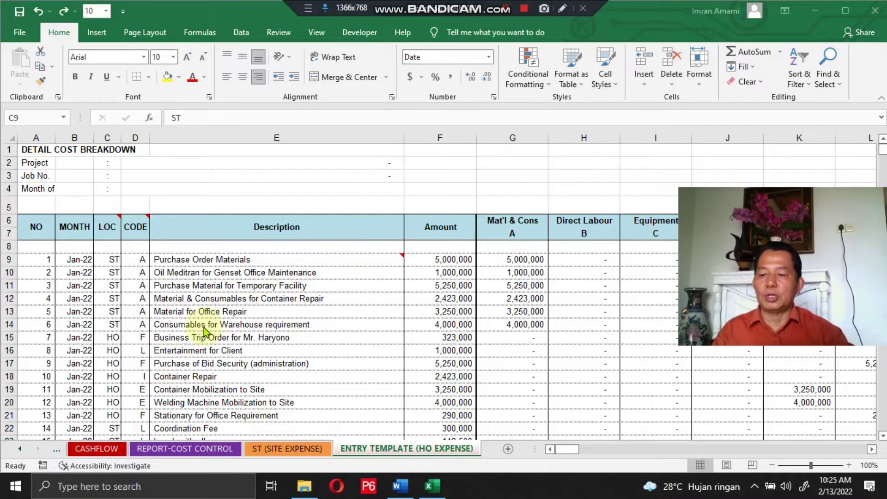
Inspect the Purchase Order Materials entry's number, month, location and code cells, comparing the ST location with the first HO entry.
left_click(115, 260)
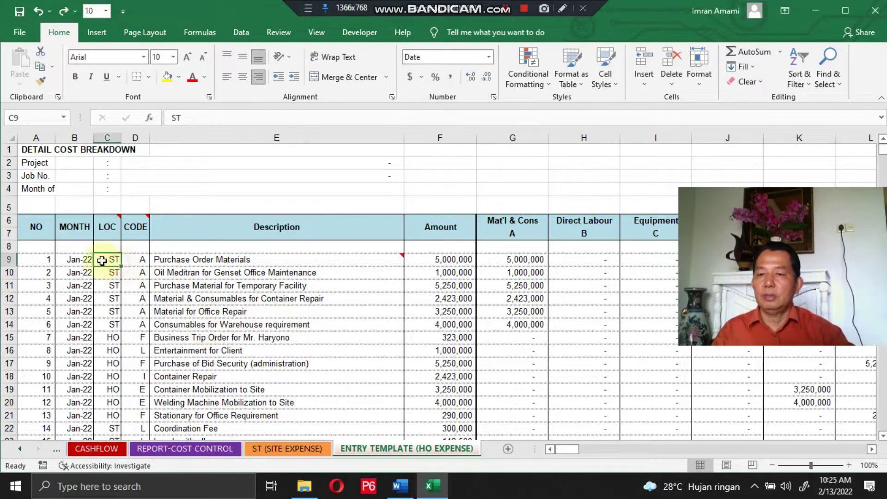
left_click(77, 258)
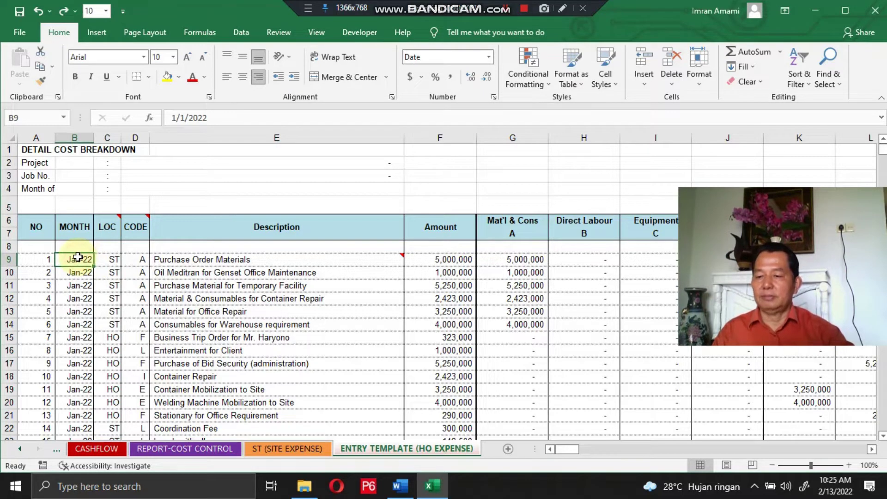
left_click(41, 261)
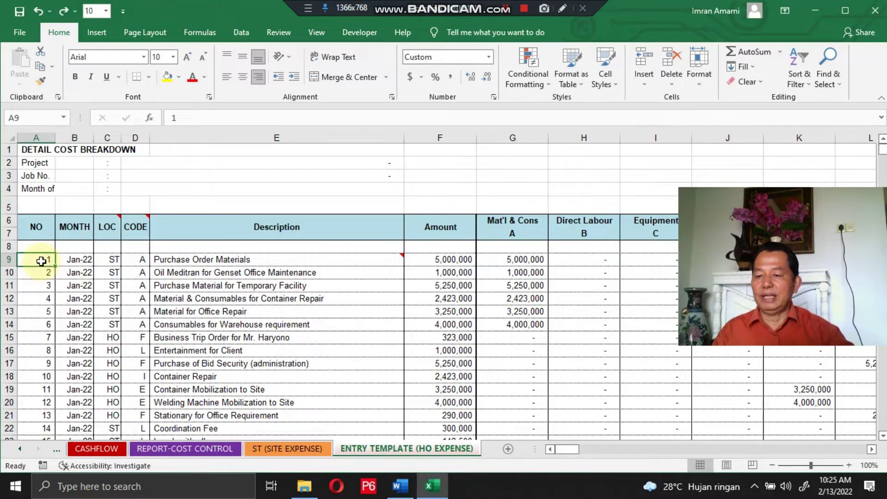
left_click(75, 257)
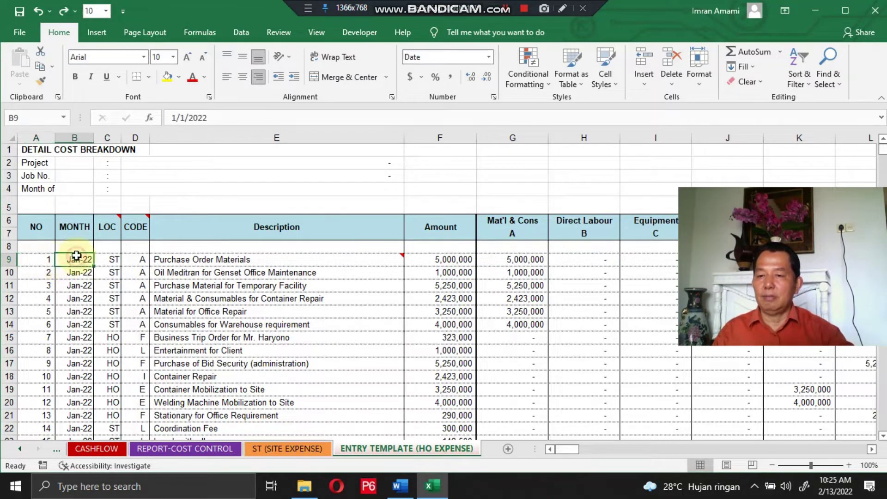
left_click(110, 261)
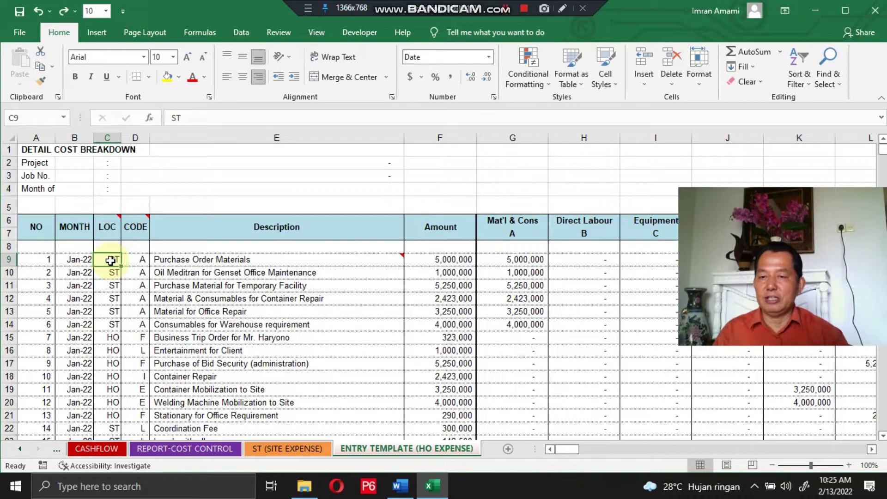
left_click(116, 335)
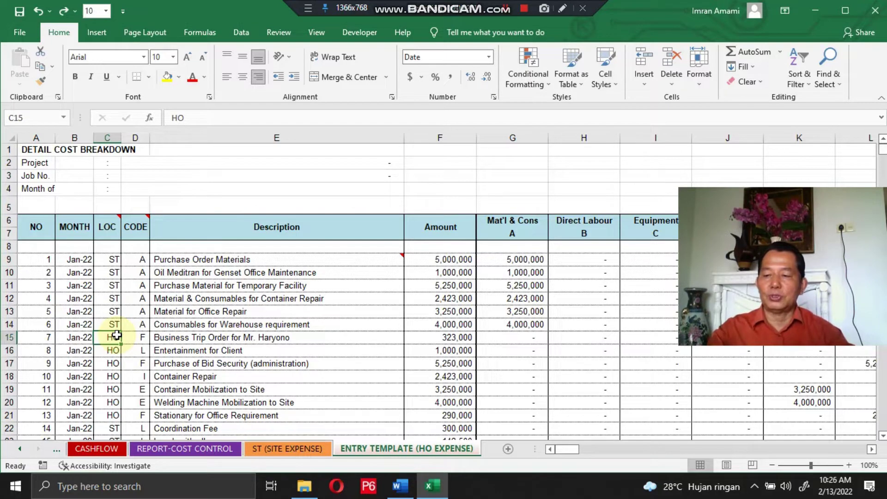
left_click(134, 261)
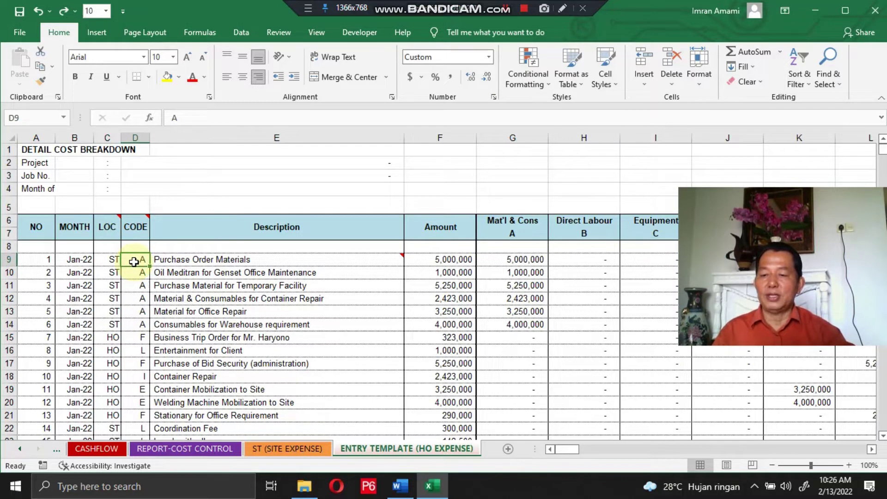
Examine the cost category headers and code letters from Mat'l & Cons across to Bank Interest and the grey helper columns.
left_click(505, 231)
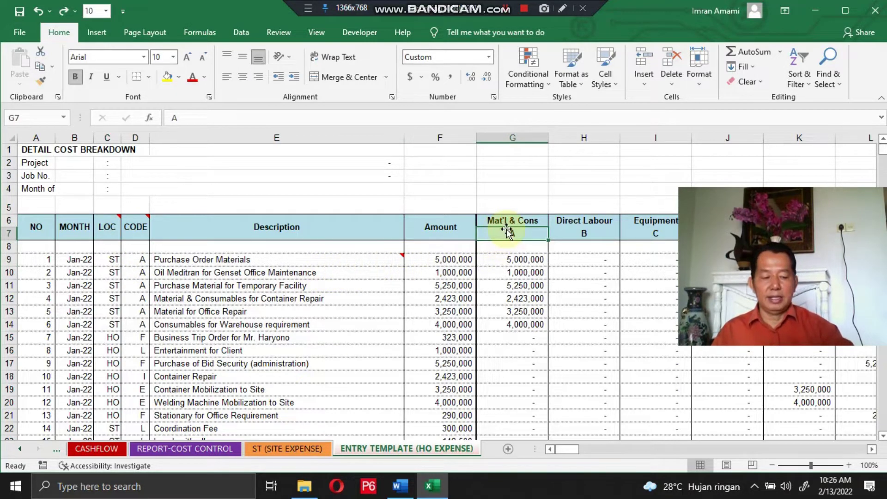
key("Up")
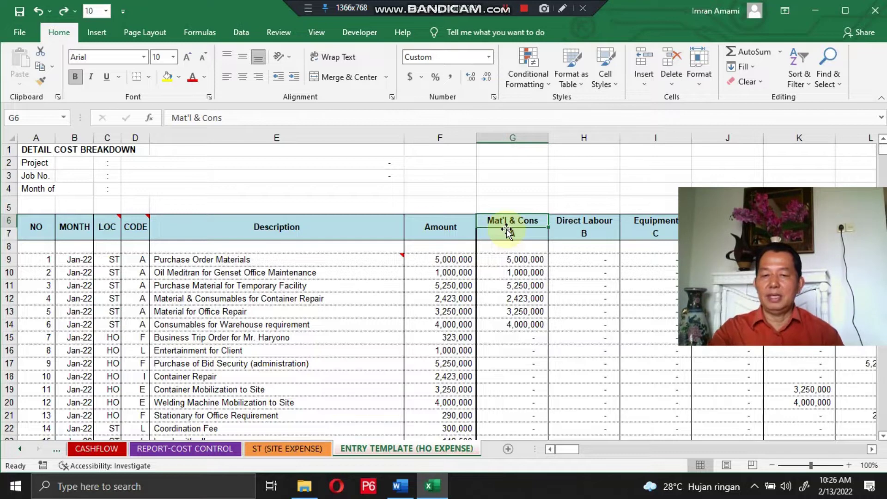
key("Right")
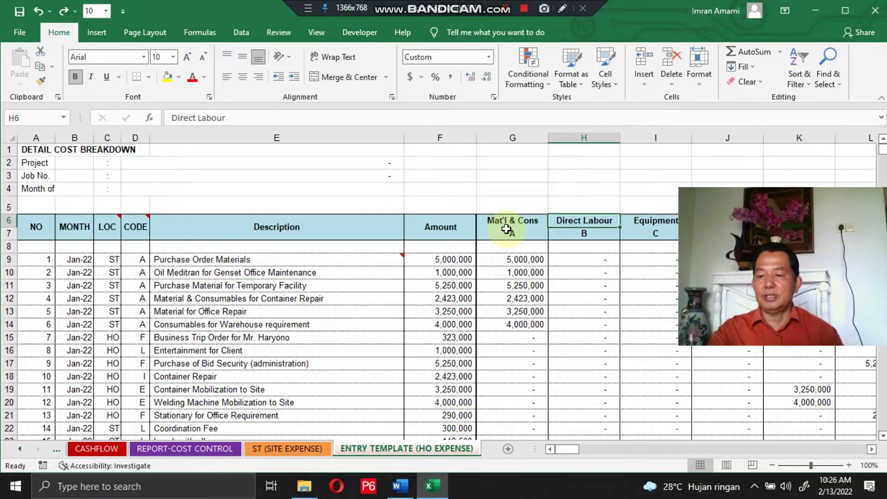
key("Right")
key("Right")
key("Right")
key("Right")
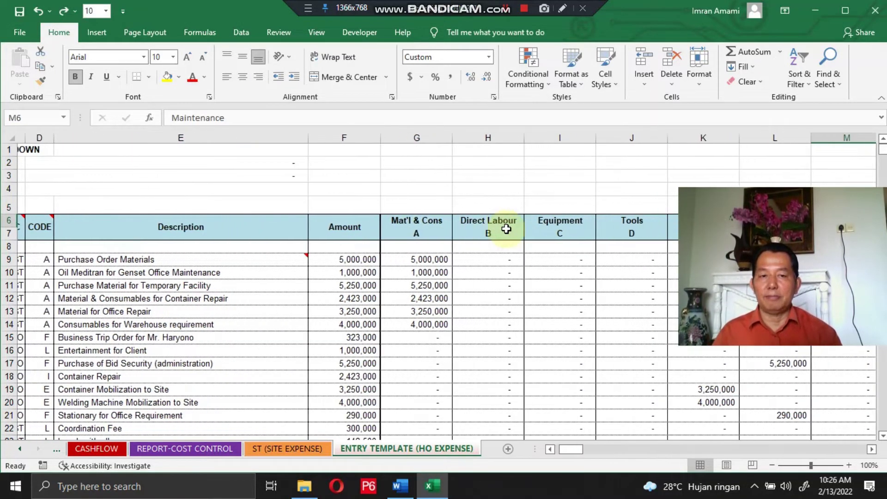
key("Right")
key("Right")
key("Right")
key("Right")
key("Right")
key("Right")
key("Right")
key("Right")
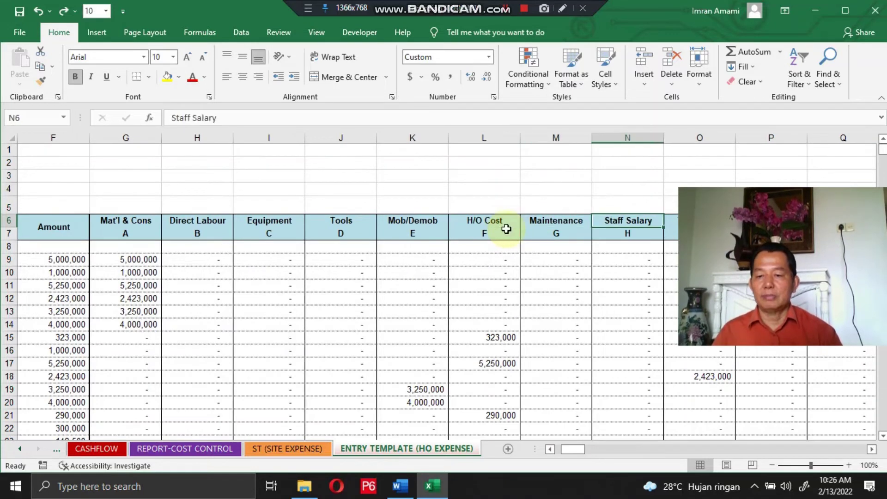
key("Right")
key("Right")
key("Right")
key("Right")
key("Right")
key("Right")
key("Right")
key("Right")
key("Right")
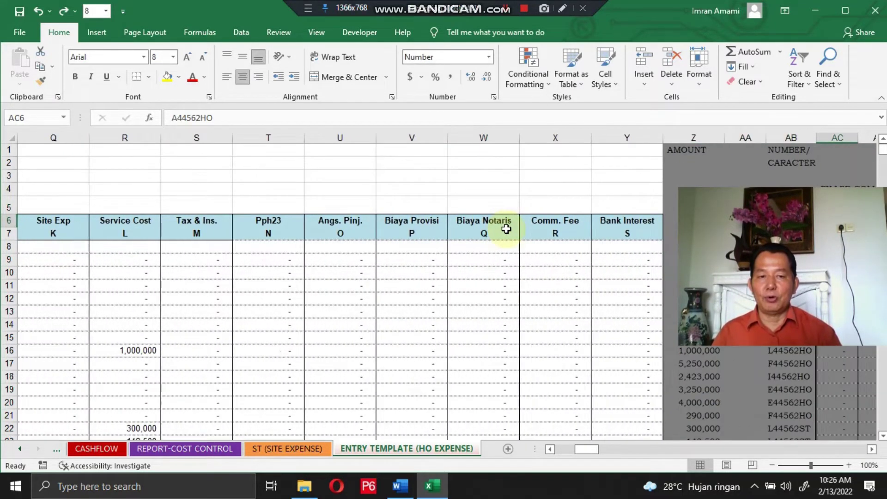
Inspect the Bank Interest category code, and return across the category headers to the NO header.
left_click(628, 229)
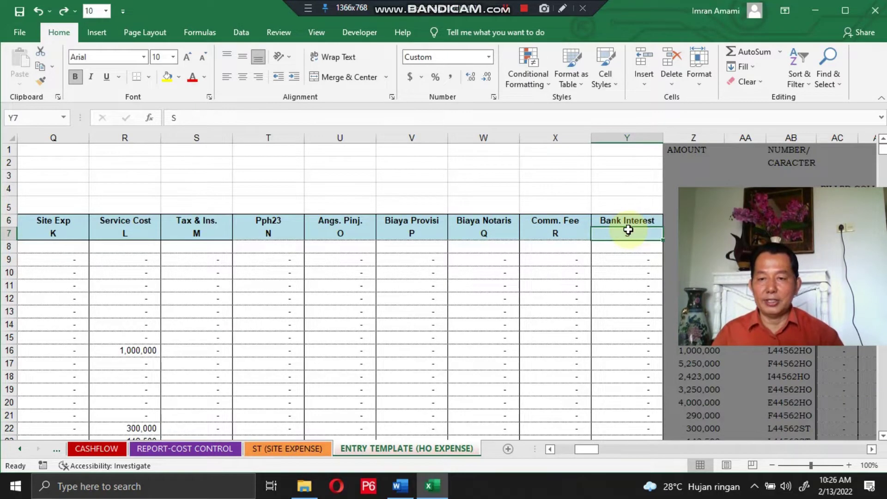
key("Left")
key("Left")
key("Left")
key("Left")
key("Left")
key("Left")
key("Left")
key("Left")
key("Left")
key("Left")
key("Left")
key("Left")
key("Left")
key("Left")
key("Left")
key("Left")
key("Left")
key("Left")
key("Left")
key("Left")
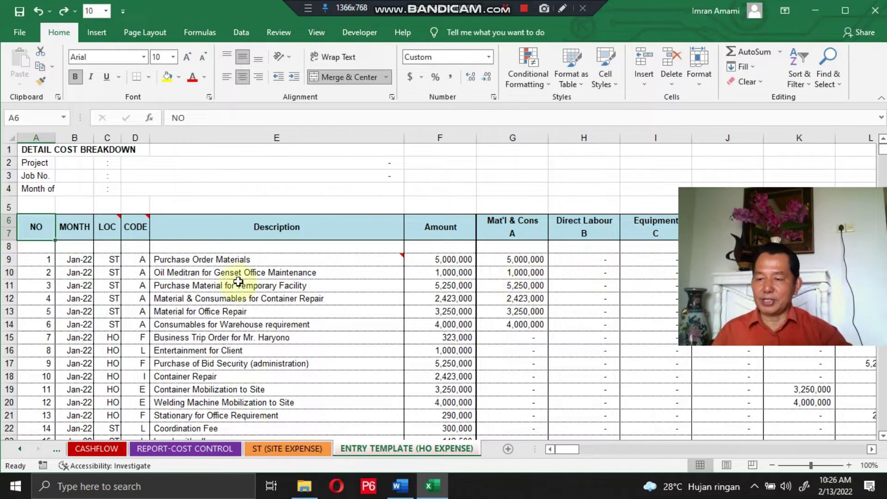
Clear the template's sample entries in the NO through Amount columns from row 9 to row 229, and return to the first entry row.
left_click(51, 256)
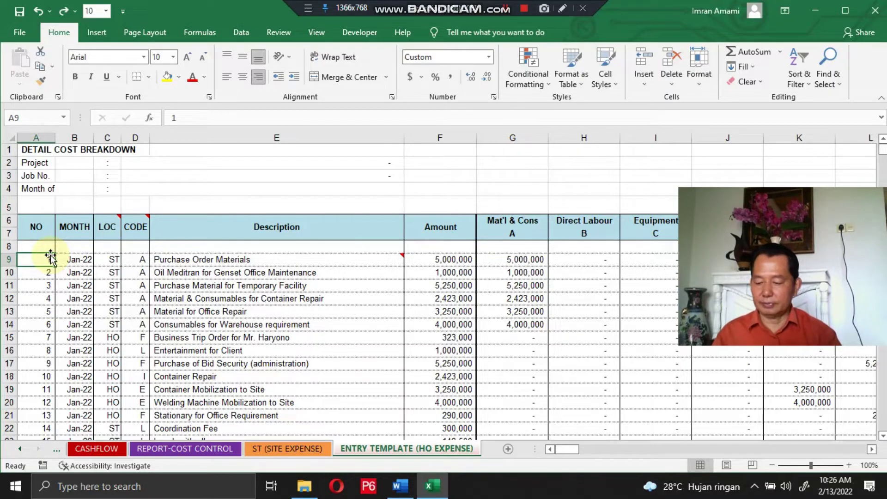
mouse_move(50, 256)
left_mouse_down()
mouse_move(439, 259)
mouse_move(512, 273)
mouse_move(471, 263)
mouse_move(50, 255)
left_mouse_up()
scroll(50, 255, "down", 20)
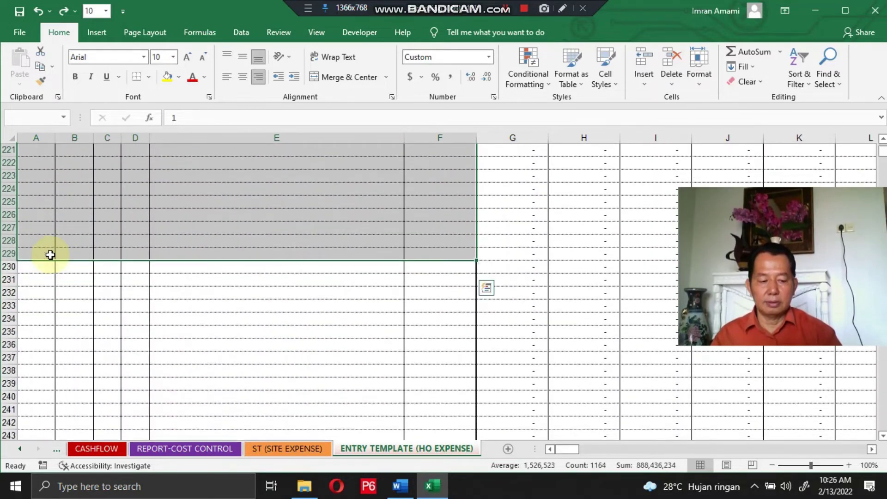
key("Delete")
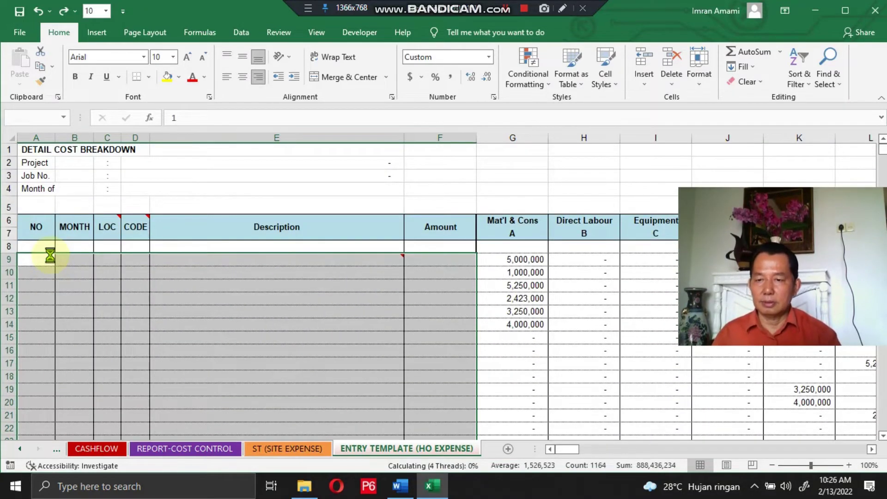
left_click(50, 252)
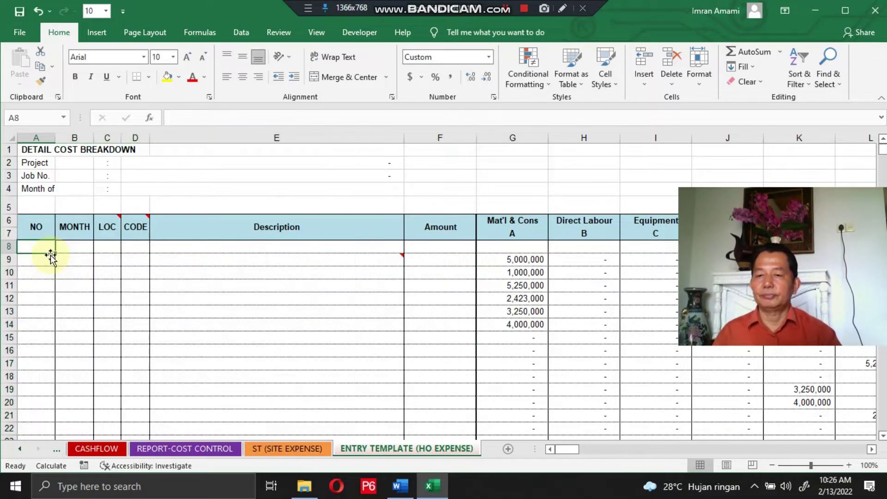
left_click(50, 254)
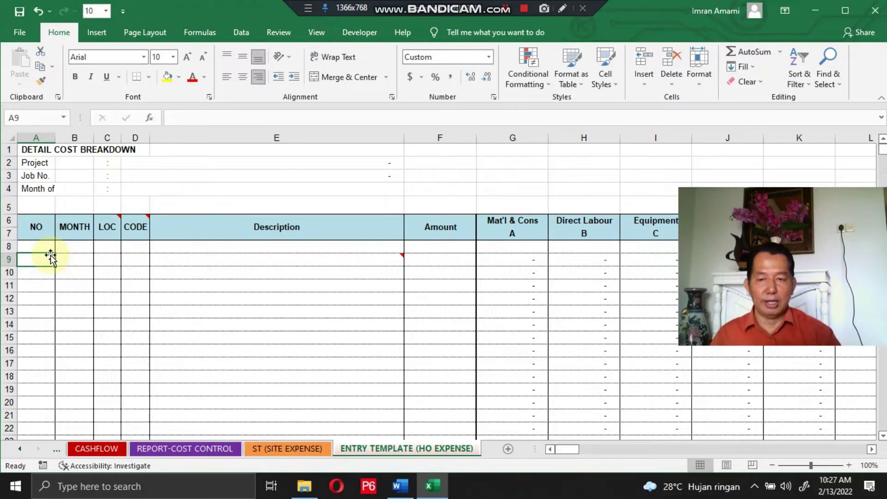
Examine the emptied entry rows down to the Total Amount, Cummulative, Budget and Remain rows, and return to the sheet's start.
key("Page_Down")
key("Page_Down")
key("Page_Down")
key("Page_Down")
key("Page_Down")
key("Page_Down")
key("Page_Down")
key("Page_Down")
key("Page_Down")
key("Page_Down")
key("Page_Down")
key("Page_Down")
key("Page_Down")
key("Page_Down")
key("Page_Down")
key("Page_Down")
key("Page_Down")
key("Page_Down")
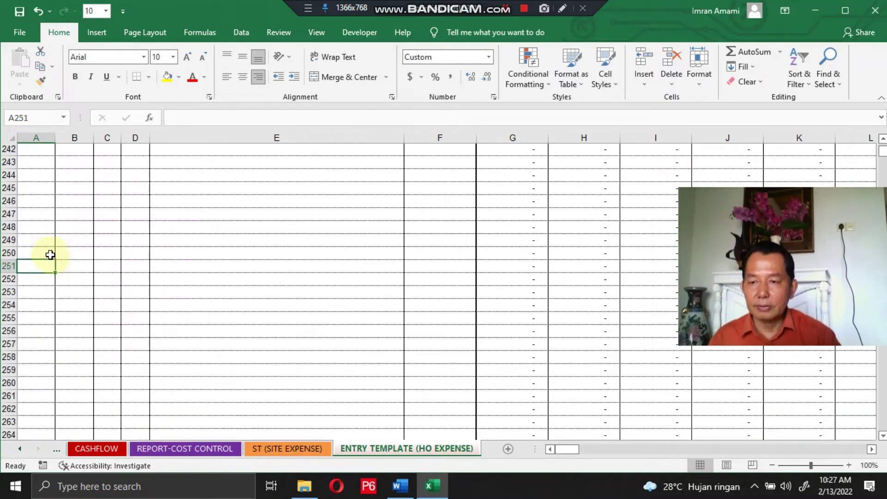
key("Page_Down")
key("Page_Down")
key("Page_Down")
key("Page_Down")
key("Page_Down")
key("Page_Down")
key("Page_Down")
key("Page_Down")
key("Page_Down")
key("Page_Down")
key("Page_Down")
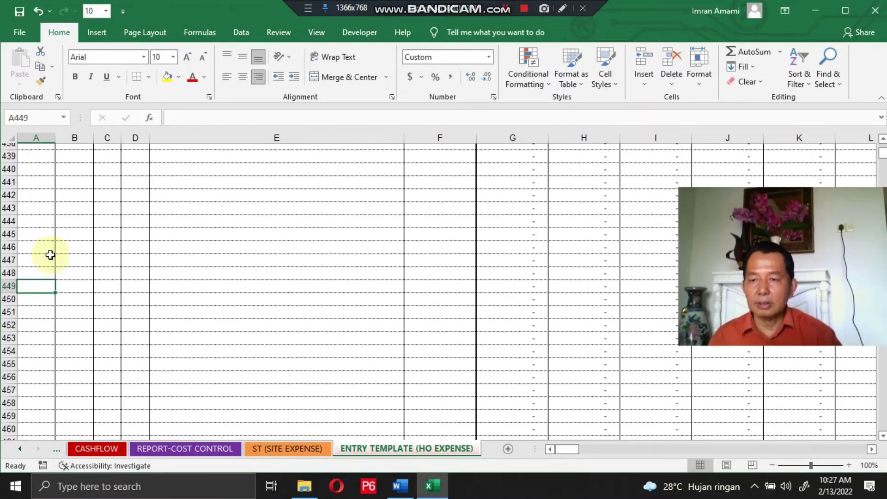
key("Page_Down")
key("Page_Down")
key("Page_Down")
key("Page_Down")
key("Page_Down")
key("Page_Down")
key("Page_Down")
key("Page_Down")
key("Page_Down")
key("Page_Down")
key("Page_Down")
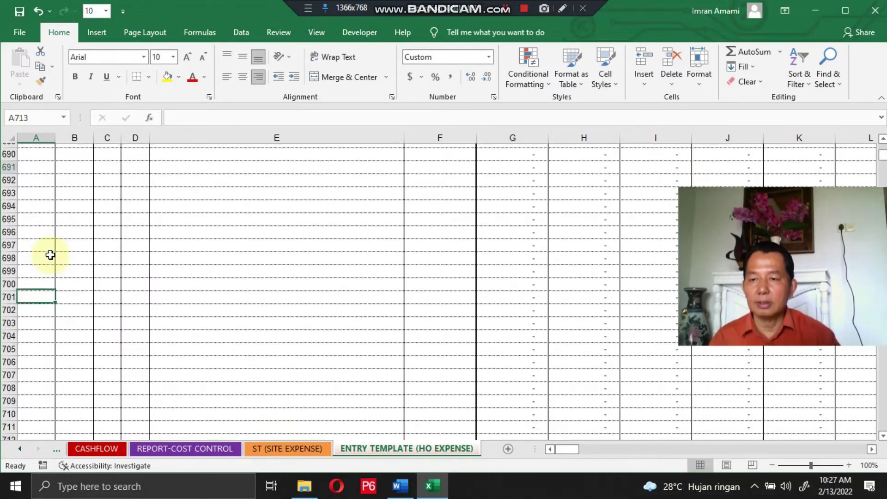
key("Page_Down")
key("Page_Down")
key("Page_Down")
key("Page_Down")
key("Page_Down")
key("Page_Down")
key("Page_Down")
key("Page_Down")
key("Page_Down")
key("Page_Down")
key("Page_Down")
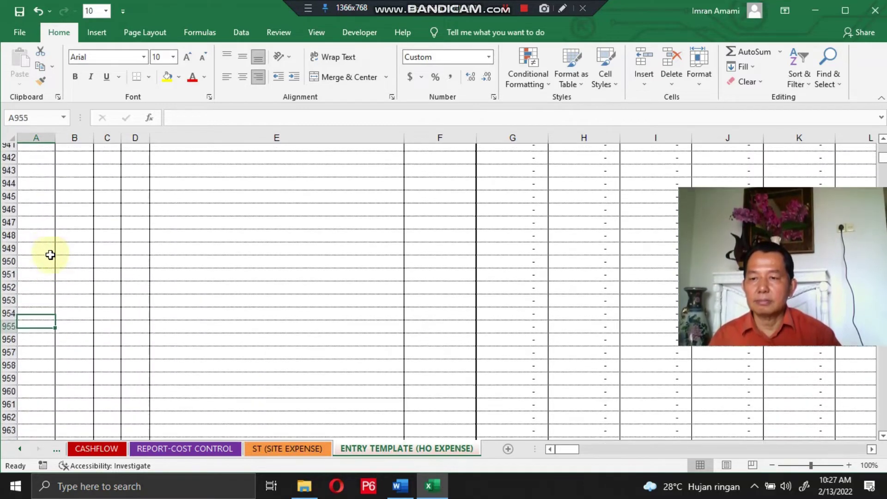
key("Page_Down")
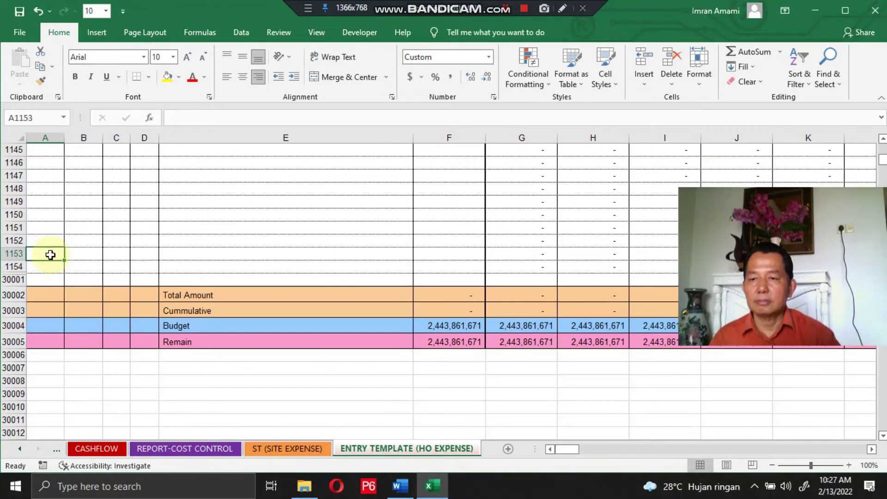
left_click(198, 295)
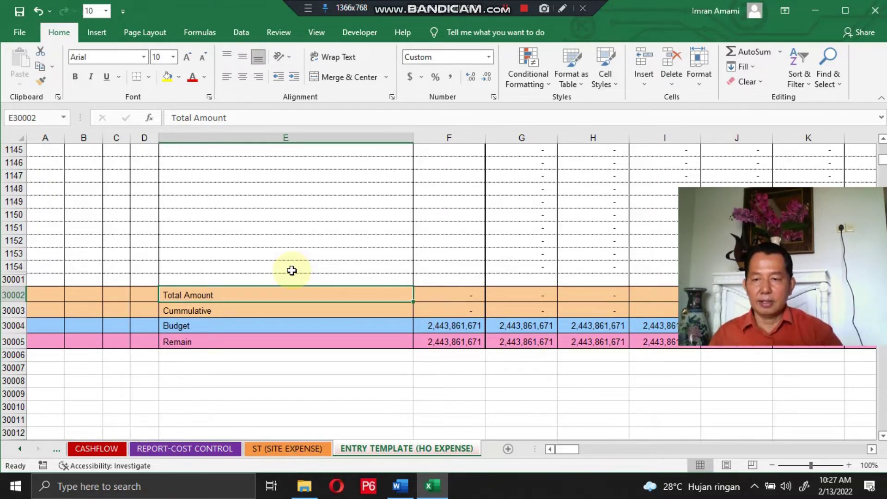
key("ctrl+Home")
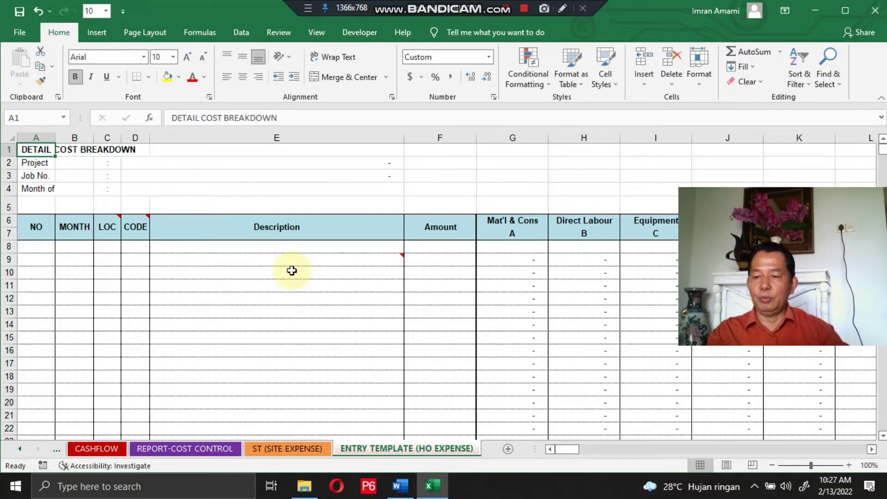
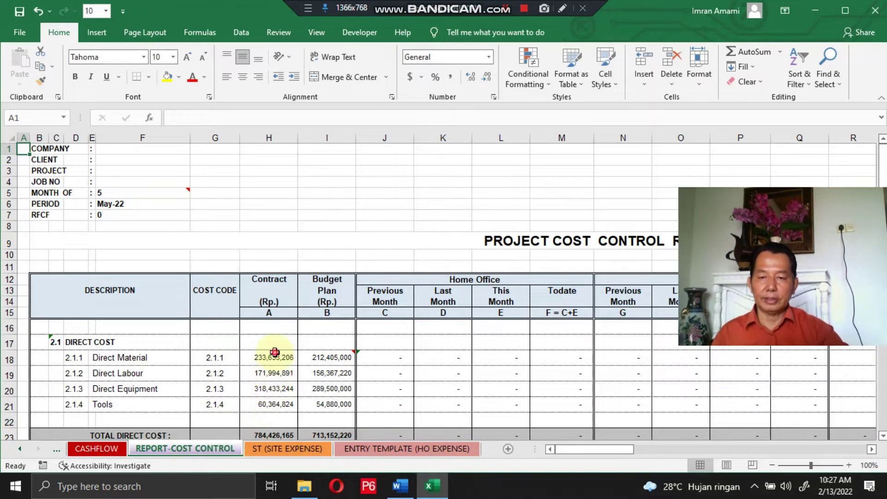
Open the REPORT-COST CONTROL sheet and inspect the Direct Equipment row's Home Office Previous Month formula.
left_click_drag(273, 359, 272, 343)
key("Right")
key("Right")
key("Down")
key("Down")
key("Down")
key("Down")
key("Down")
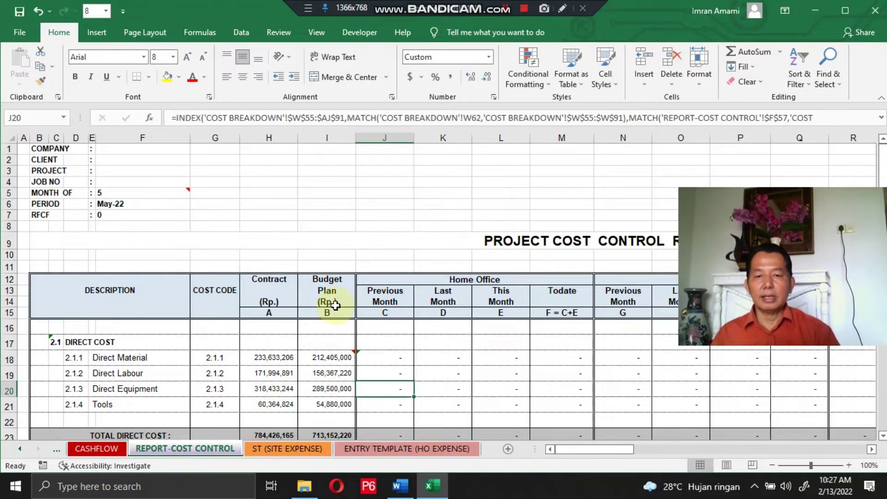
Inspect the Direct Material row's Home Office Previous Month formula.
scroll(335, 305, "down", 1)
key("Up")
key("Up")
key("Up")
key("Up")
key("Up")
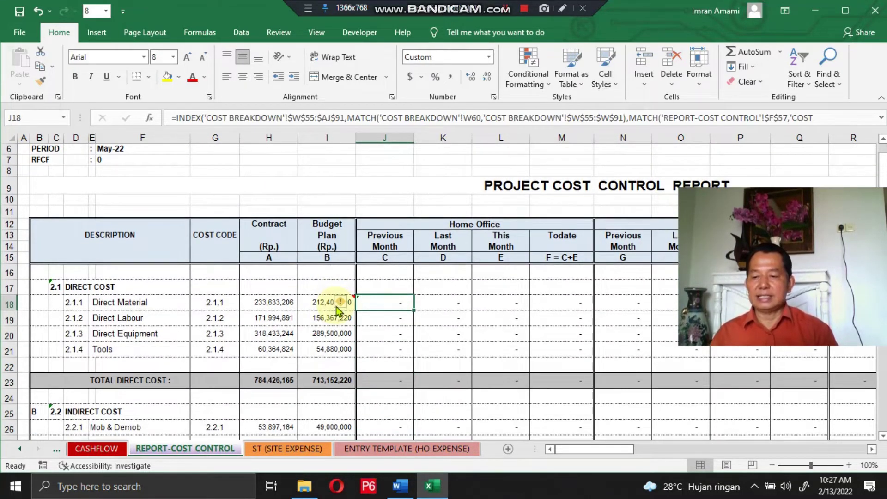
Examine the Direct Material row across the cost control report's Home Office, Site Office and balance columns, and return to the row's start.
key("Right")
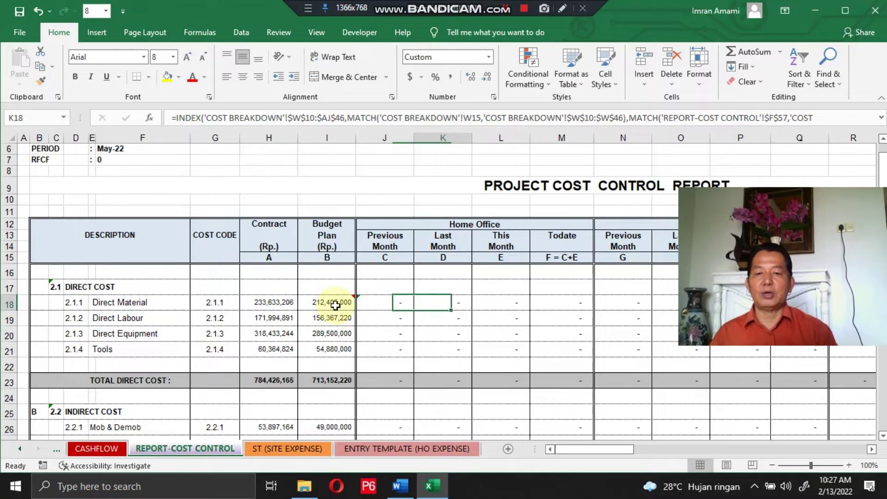
key("Right")
key("Right")
key("Right")
key("Right")
key("Right")
key("Right")
key("Right")
key("Right")
key("Right")
key("Right")
key("Right")
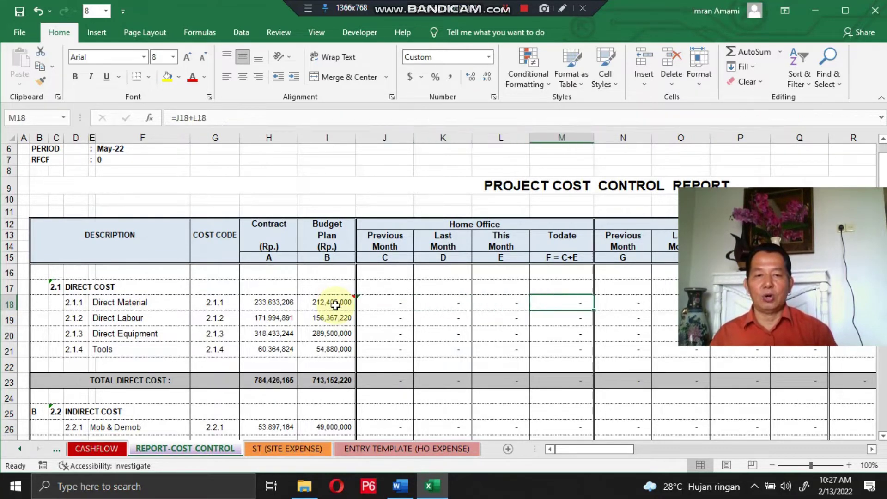
key("Right")
key("Right")
key("Right")
key("Right")
key("Right")
key("Right")
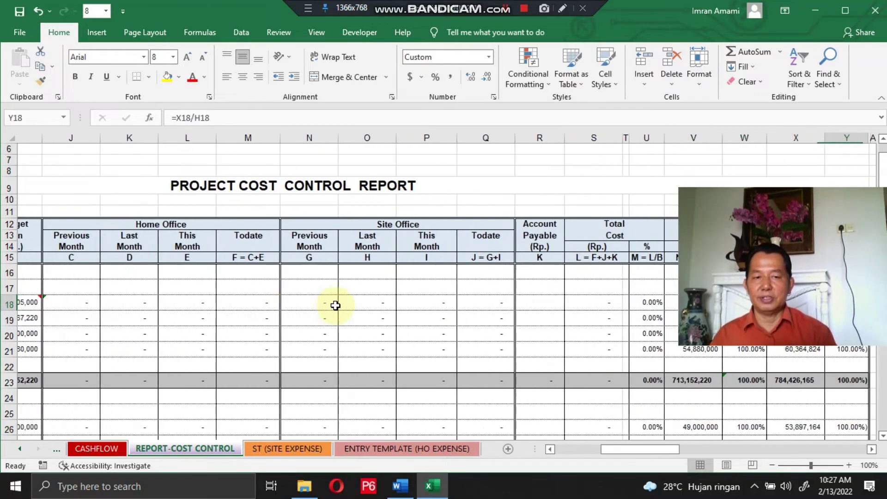
key("Left")
key("Left")
key("Left")
key("Left")
key("Left")
key("Left")
key("Home")
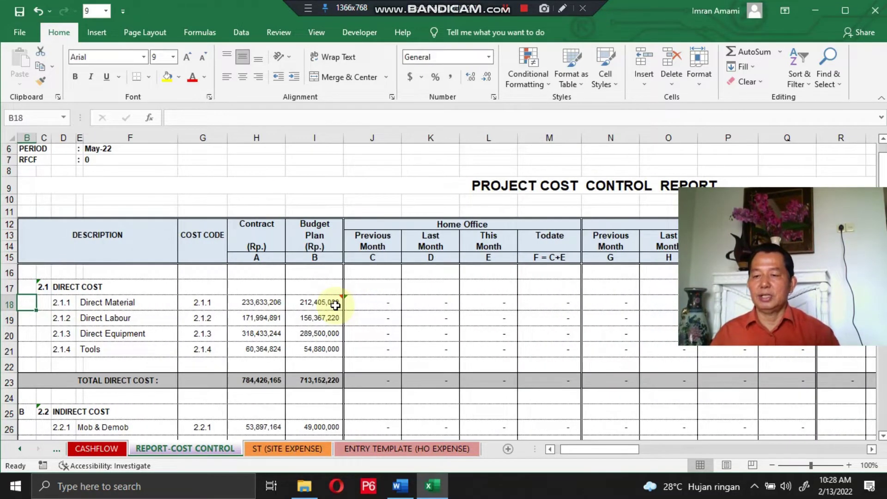
Open the CASHFLOW sheet and inspect the Direct Material row's Plan and Act figures.
left_click(110, 449)
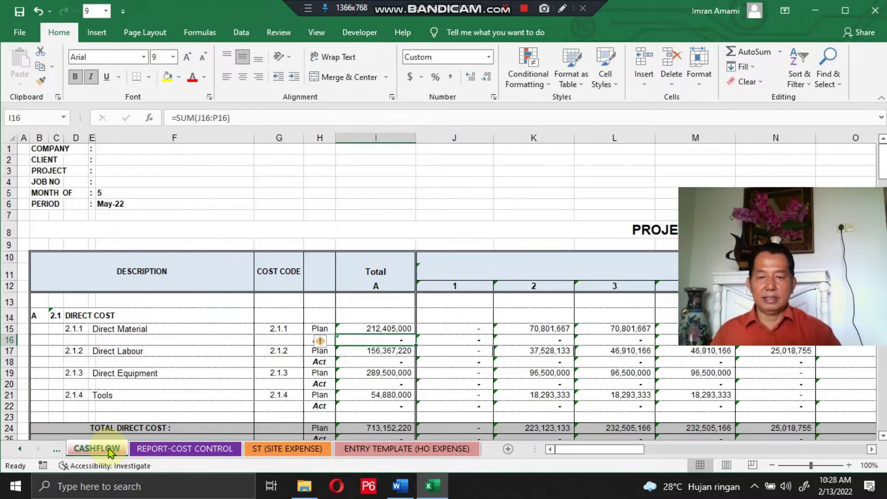
key("Up")
key("Right")
key("Right")
key("Left")
key("Left")
key("Down")
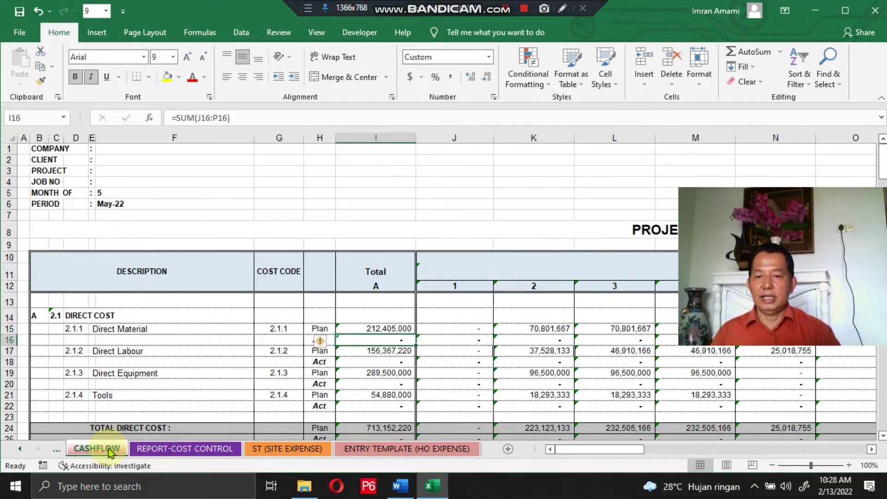
key("Left")
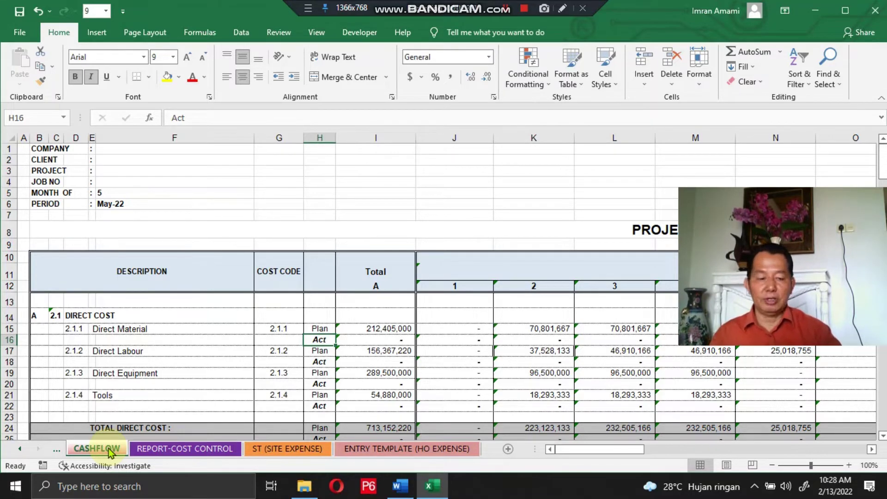
Open the PROJECT COST BALANCE sheet and examine the Down Payment row across to its Project Cost columns.
key("ctrl+Page_Up")
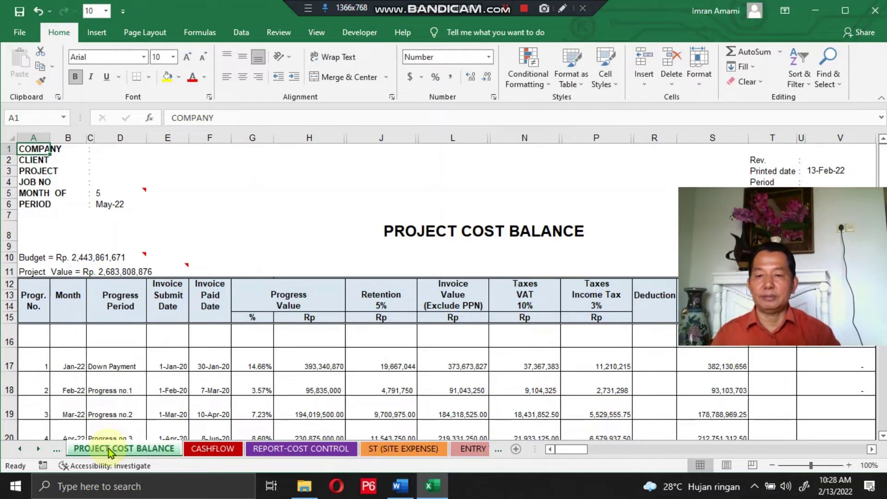
scroll(253, 372, "down", 2)
left_click(198, 300)
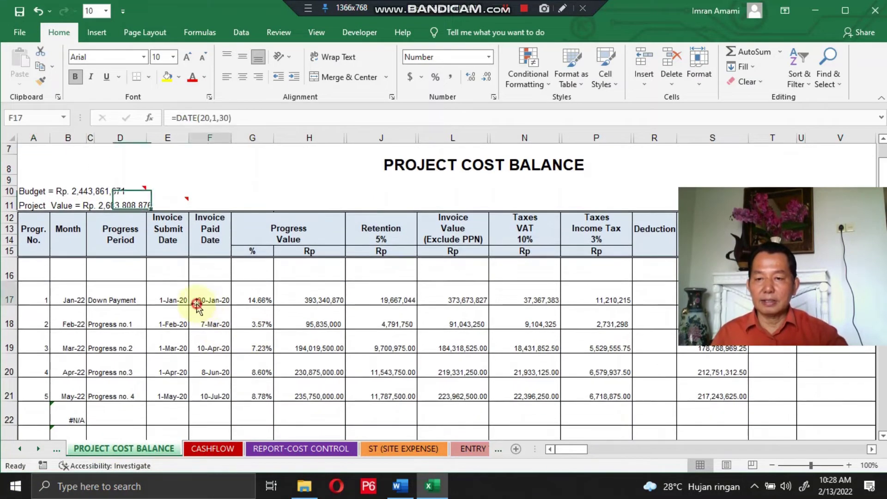
key("Right")
key("Right")
key("Right")
key("Right")
key("Right")
key("Right")
key("Right")
key("Right")
key("Right")
key("Right")
key("Right")
key("Right")
key("Right")
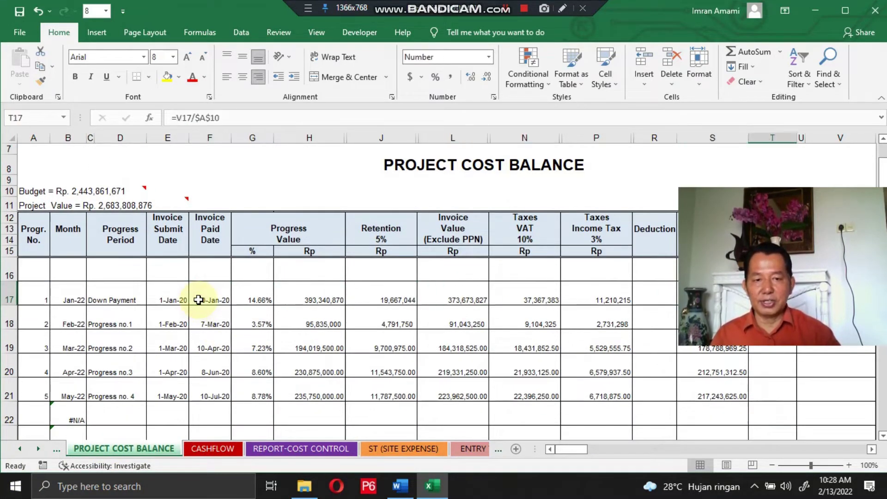
key("Left")
key("Left")
key("Left")
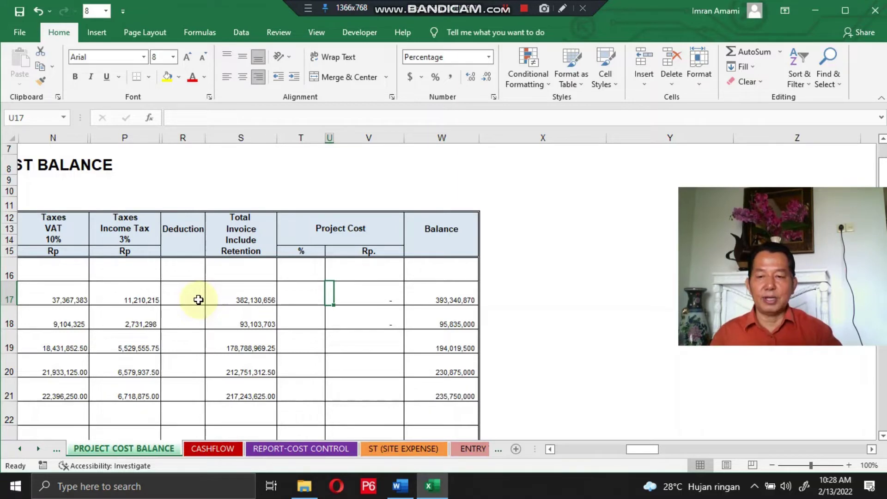
Open the COST BREAKDOWN sheet and inspect the Direct Material row's Budget Plan and Feb-22 formulas.
key("ctrl+Page_Up")
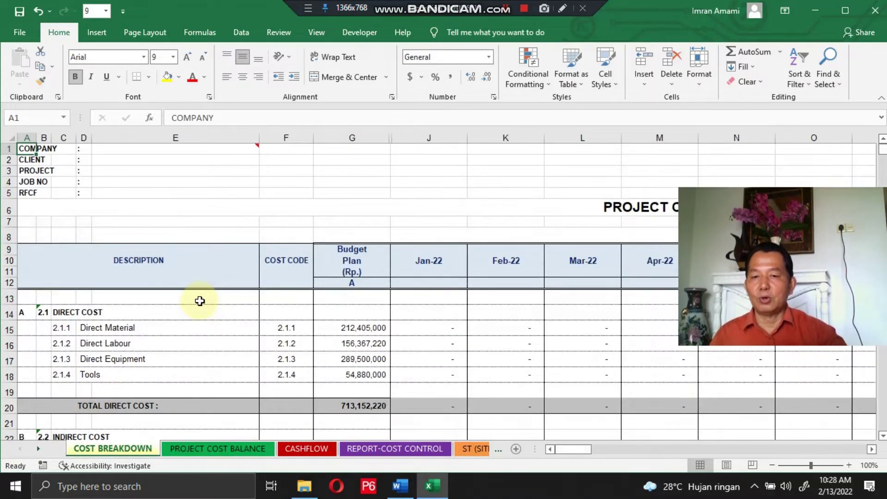
scroll(199, 300, "down", 2)
left_click(386, 257)
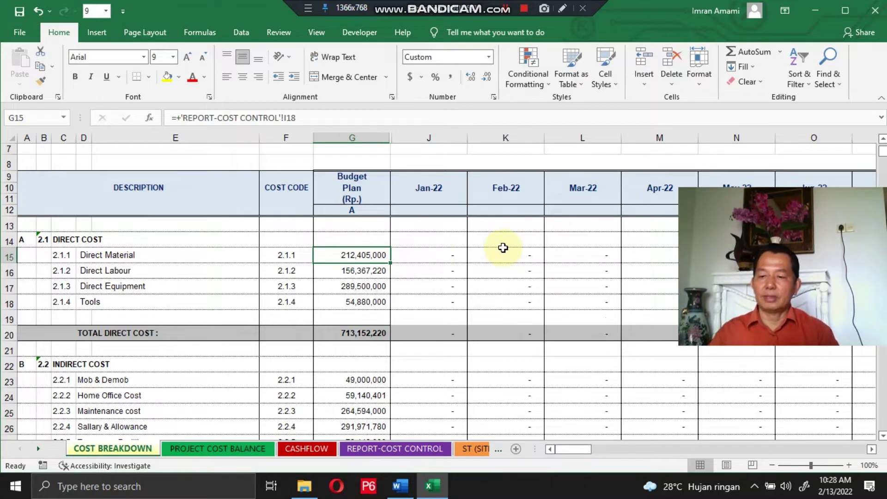
key("Up")
key("Up")
key("Right")
key("Right")
key("Down")
key("Down")
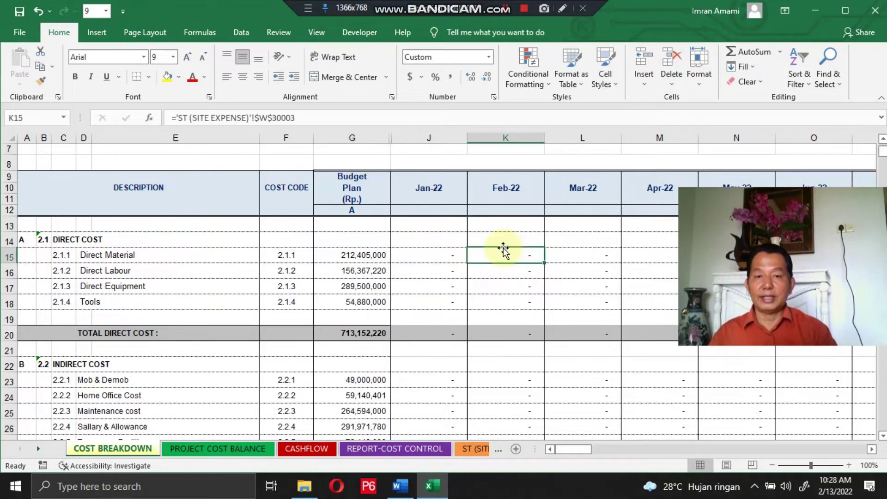
key("Left")
key("Left")
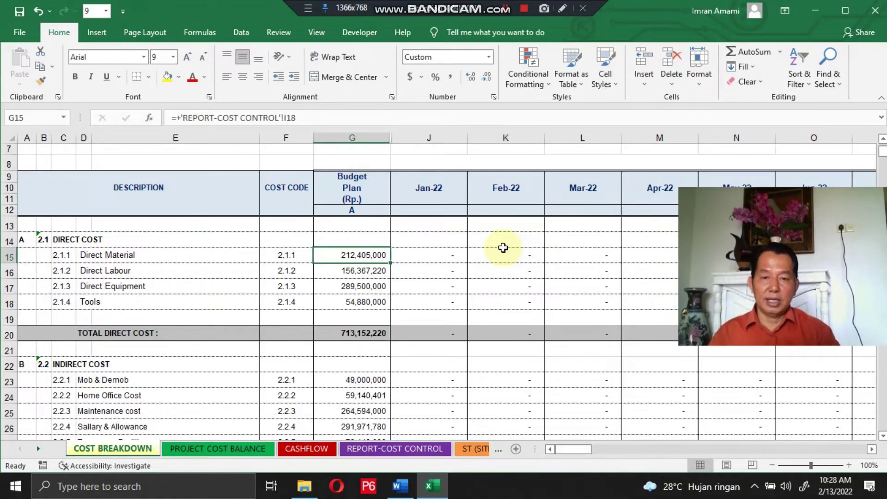
Examine the Direct Material row's monthly cells from Feb-22 onward, and return to its description.
left_click(503, 248)
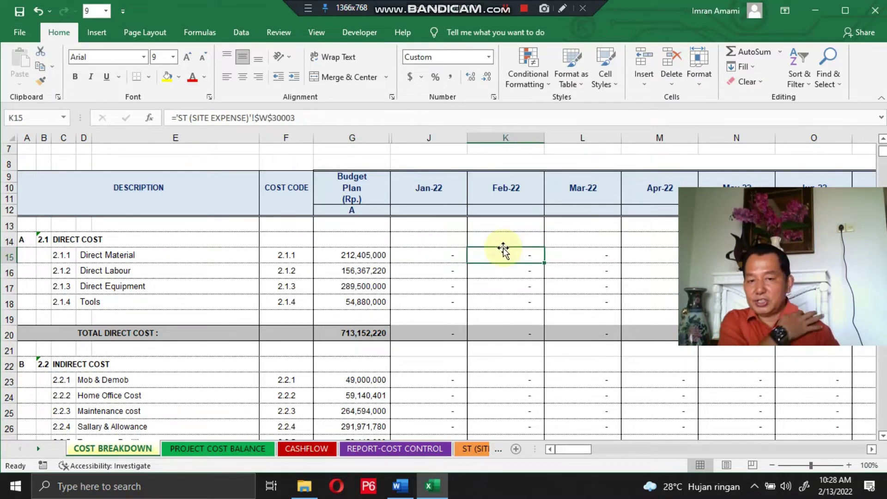
key("Right")
key("Right")
key("Right")
key("Right")
key("Left")
key("Left")
key("Left")
key("Left")
key("Left")
key("Left")
key("Left")
key("Left")
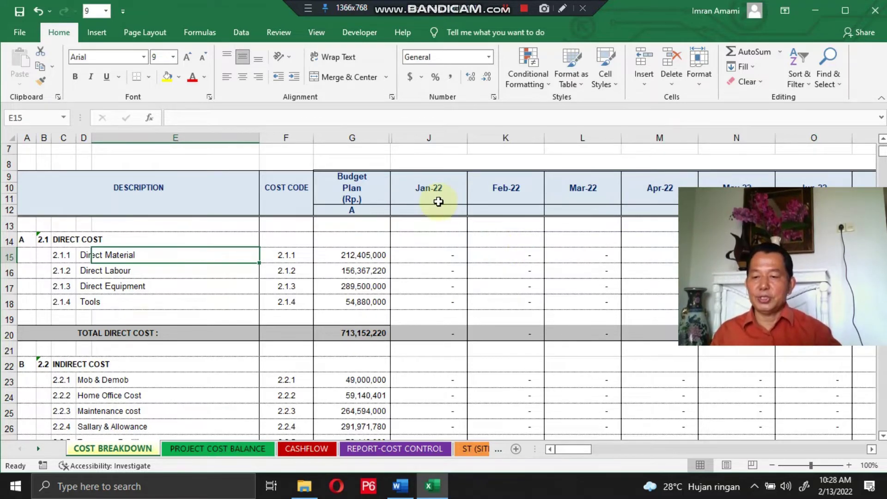
Return to the ENTRY TEMPLATE (HO EXPENSE) sheet and undo the clearing of its sample entries.
key("ctrl+Page_Down")
key("ctrl+Page_Down")
key("ctrl+Page_Down")
key("ctrl+Page_Down")
key("ctrl+Page_Down")
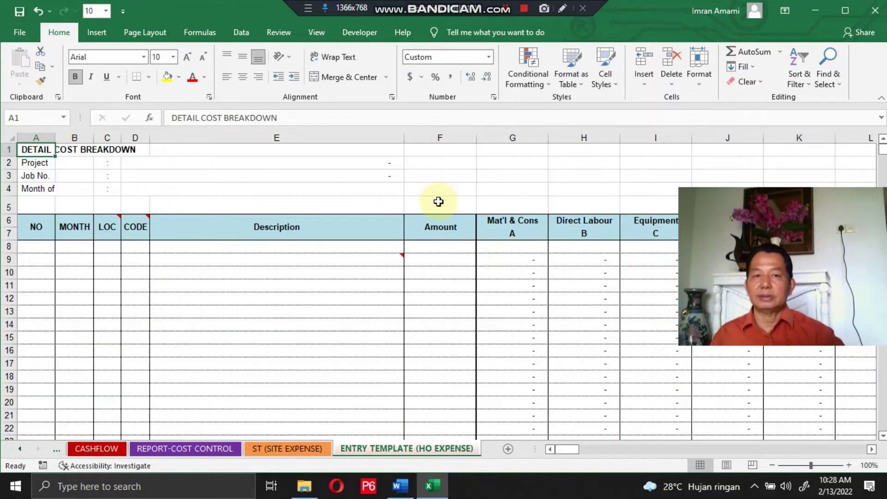
left_click(524, 10)
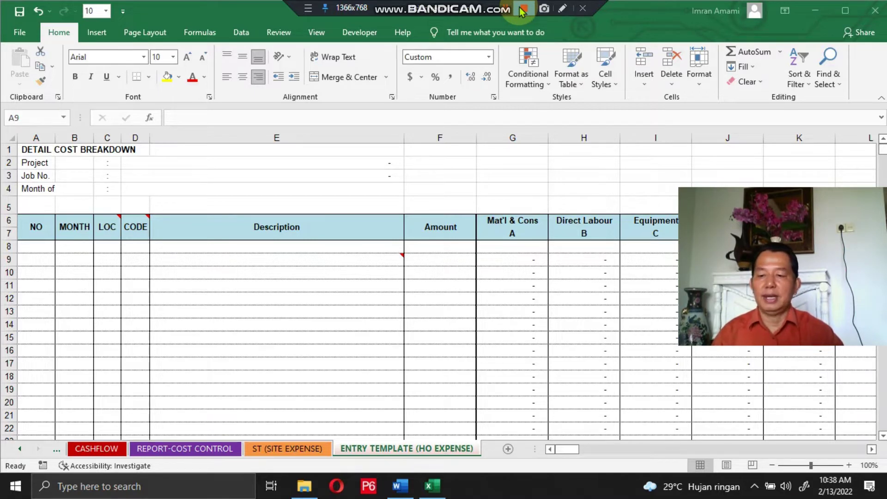
left_click(41, 14)
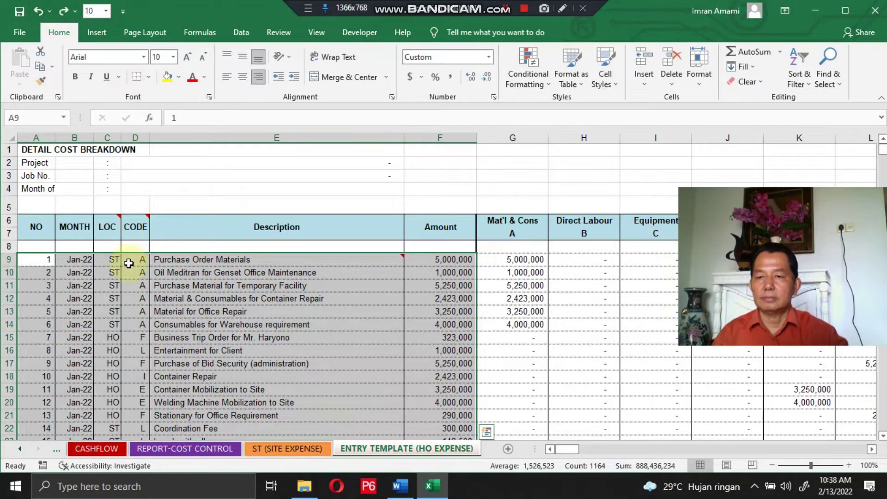
left_click(124, 272)
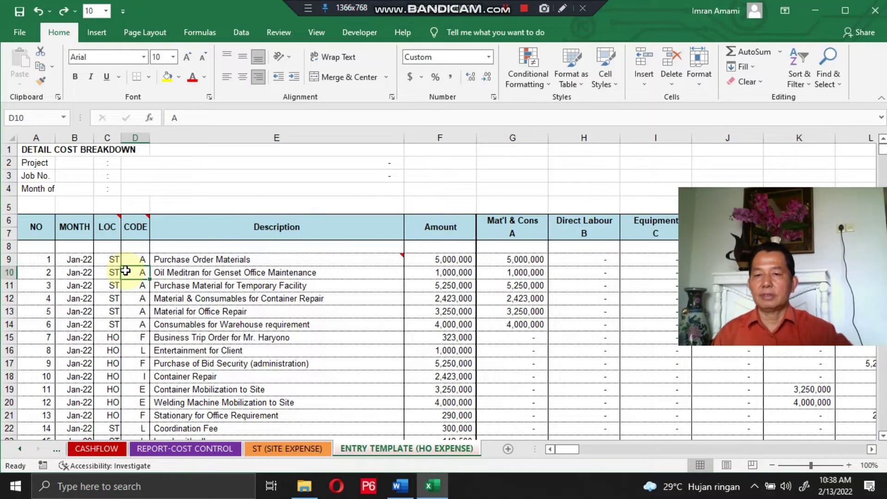
Examine the template's entry rows down to the summary rows and inspect the Total Amount formula in the Amount column.
key("Page_Down")
key("Page_Down")
key("Page_Down")
key("Page_Down")
key("Page_Down")
key("Page_Down")
key("Page_Down")
key("Page_Down")
key("Page_Down")
key("Page_Down")
key("Page_Down")
key("Page_Down")
key("Page_Down")
key("Page_Down")
key("Page_Down")
key("Page_Down")
key("Page_Down")
key("Page_Down")
key("Page_Down")
key("Page_Down")
key("Page_Down")
key("Page_Down")
key("Page_Down")
key("Page_Down")
key("Page_Down")
key("Page_Down")
key("Page_Down")
key("Page_Down")
key("Page_Down")
key("Page_Down")
key("Page_Down")
key("Page_Down")
key("Page_Down")
key("Page_Down")
key("Page_Down")
key("Page_Down")
key("Page_Down")
key("Page_Down")
key("Page_Down")
key("Page_Down")
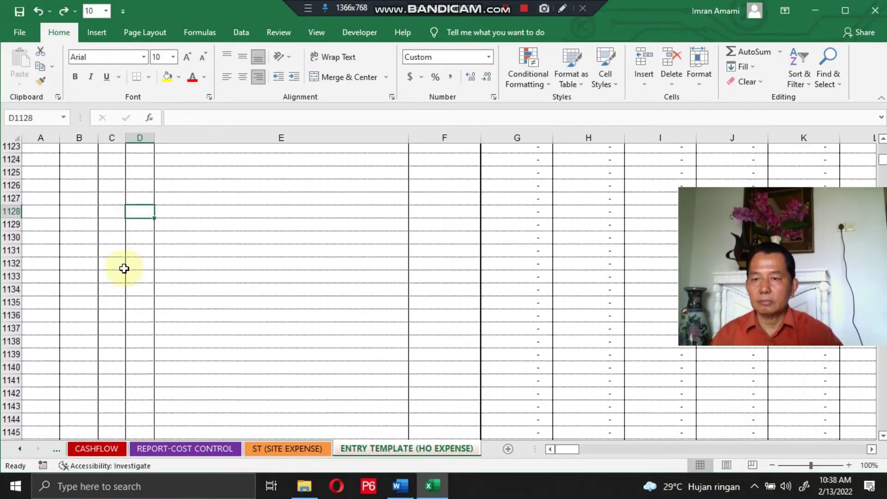
key("Page_Down")
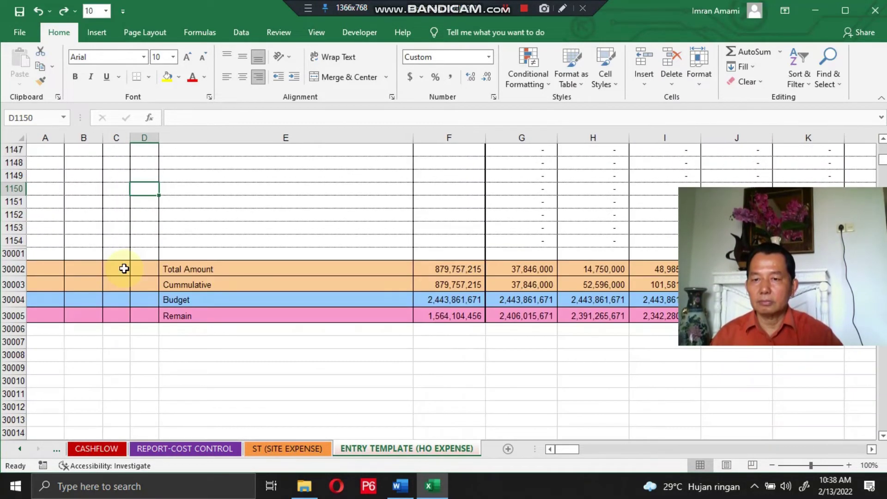
left_click(451, 269)
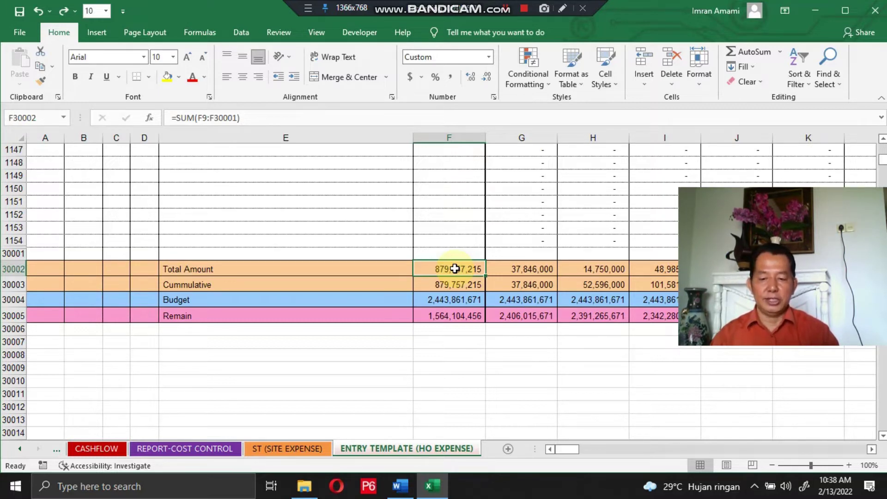
Open the REPORT-COST CONTROL sheet and inspect the Home Office Previous Month formulas of the Direct Material and Direct Labour rows.
left_click(187, 450)
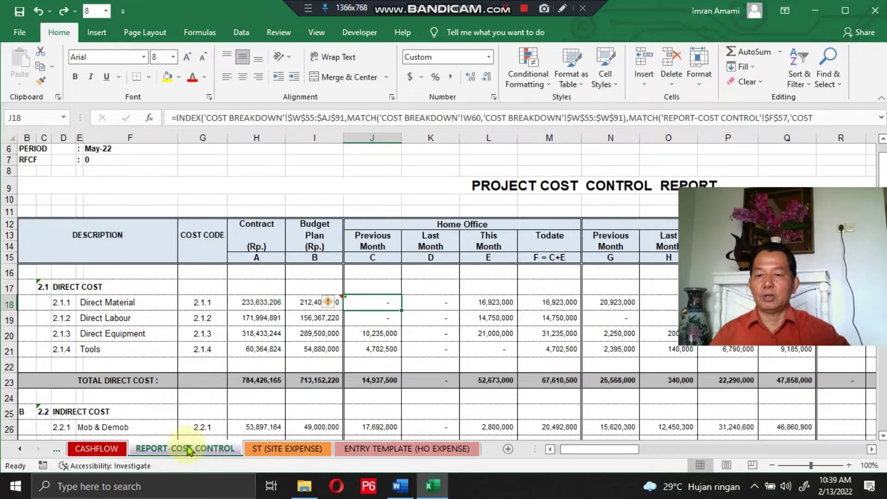
scroll(255, 329, "down", 2)
scroll(253, 323, "up", 2)
mouse_move(317, 296)
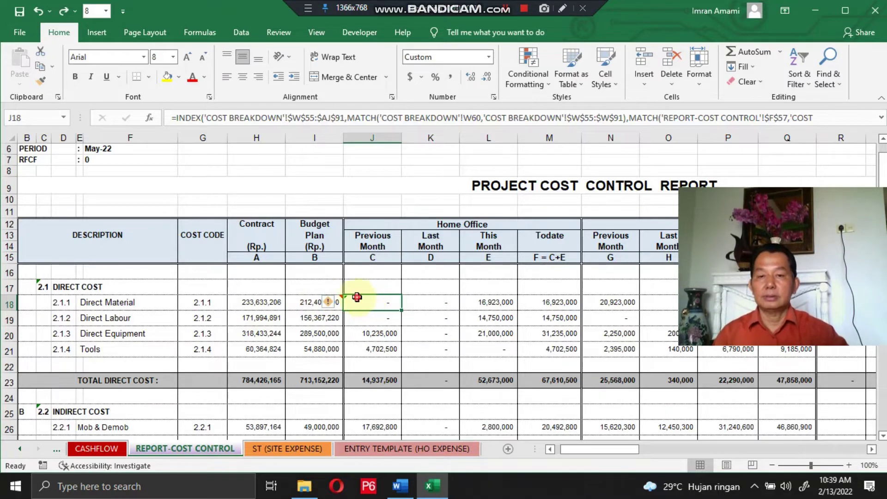
key("Down")
key("Down")
key("Up")
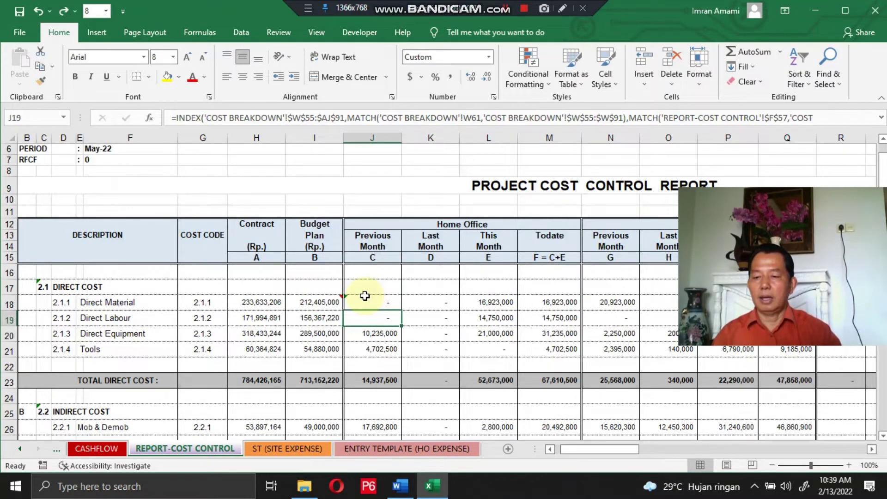
Examine the Home Office Previous Month column from Direct Labour down through the loan rows to the report's totals.
key("Down")
key("Down")
key("Down")
key("Down")
key("Down")
key("Down")
key("Down")
key("Down")
key("Down")
key("Down")
key("Down")
key("Down")
key("Down")
key("Down")
key("Down")
key("Down")
key("Down")
key("Down")
key("Down")
key("Down")
key("Down")
key("Down")
key("Down")
key("Down")
key("Down")
key("Down")
key("Down")
key("Down")
key("Down")
key("Down")
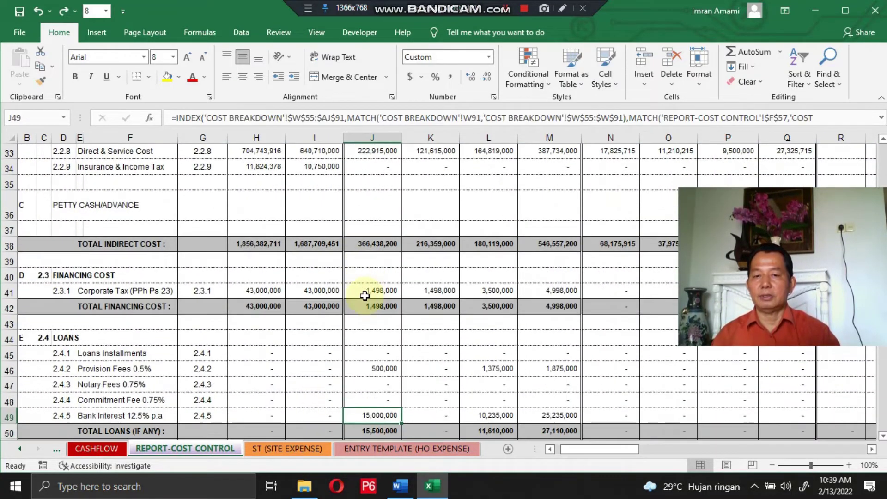
key("Down")
key("Down")
key("Down")
Examine the Total Cost percentage column from the report's closing rows up to its header.
key("Right")
key("Right")
key("Right")
key("Right")
key("Right")
key("Right")
key("Right")
key("Right")
key("Right")
key("Right")
key("Right")
key("Right")
key("Right")
key("Right")
key("Down")
key("Down")
key("Down")
key("Left")
key("Left")
key("Left")
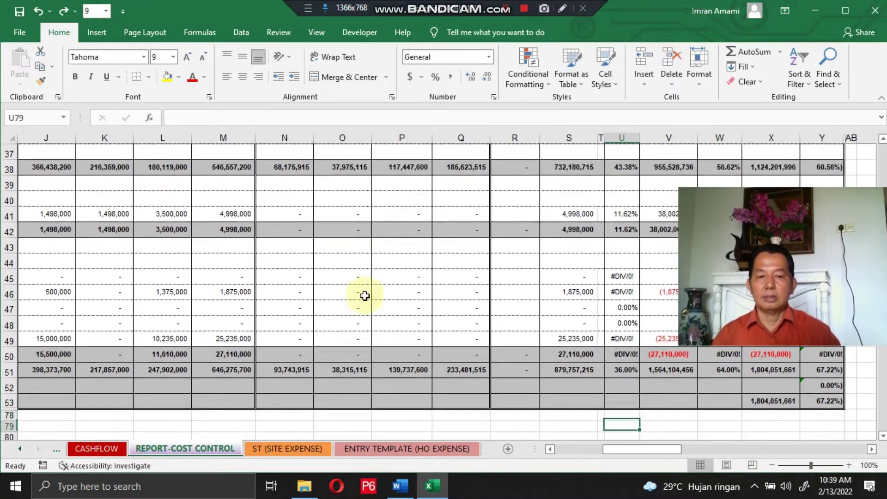
key("Up")
key("Up")
key("Up")
key("Up")
key("Up")
key("Up")
key("Up")
key("Up")
key("Up")
key("Up")
key("Up")
key("Up")
key("Up")
key("Up")
key("Up")
key("Up")
key("Up")
key("Up")
key("Up")
key("Up")
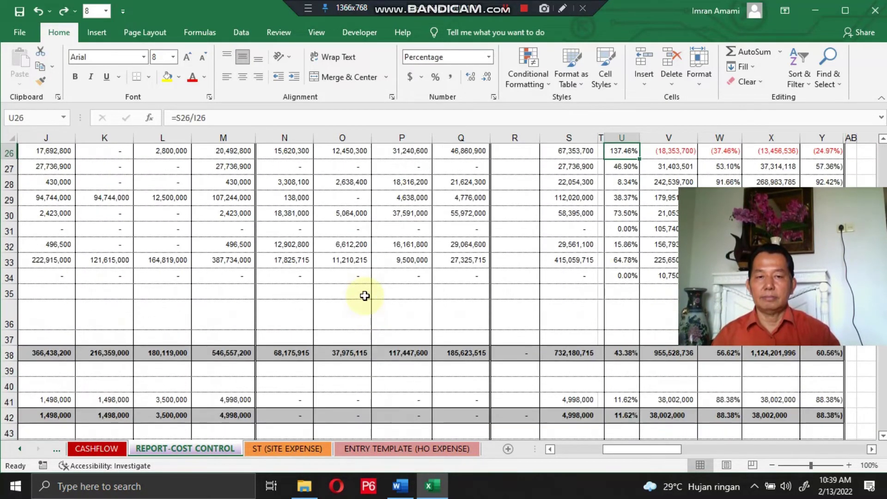
key("Up")
key("Up")
key("Up")
key("Up")
key("Up")
key("Up")
key("Up")
key("Up")
key("Up")
key("Up")
key("Up")
key("Up")
key("Up")
key("Up")
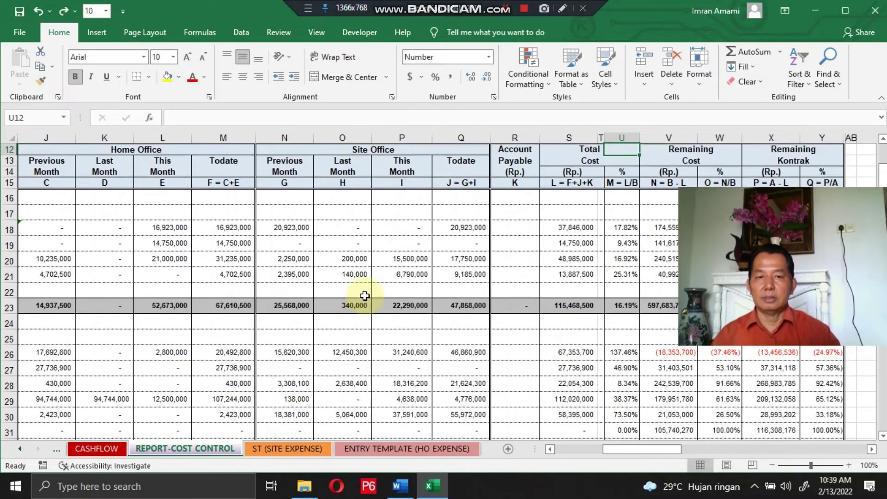
Review the Total Cost (Rp.) column from its header down and inspect the overall total's formula in S51.
key("Up")
key("Down")
key("Left")
key("Left")
key("Down")
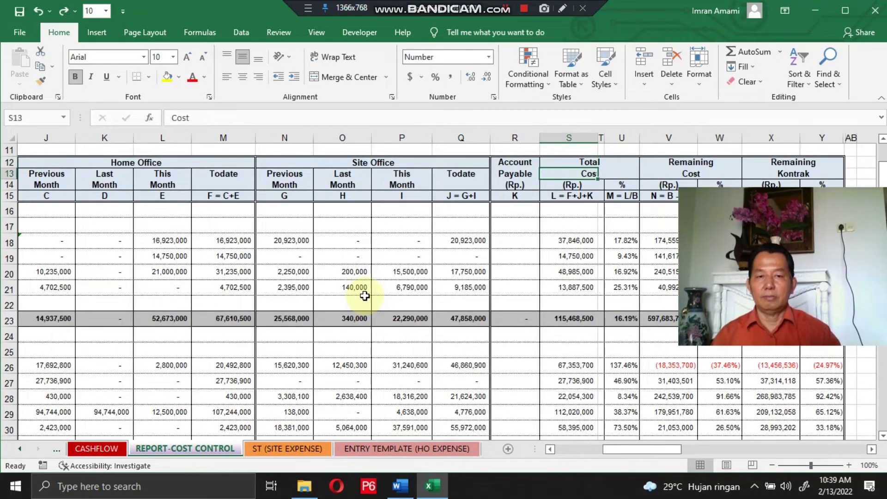
key("Down")
key("Down")
key("Down")
key("Down")
key("Down")
key("Down")
key("Down")
key("Down")
key("Down")
key("Down")
key("Down")
key("Down")
key("Down")
key("Down")
key("Down")
key("Down")
key("Down")
key("Down")
key("Down")
key("Down")
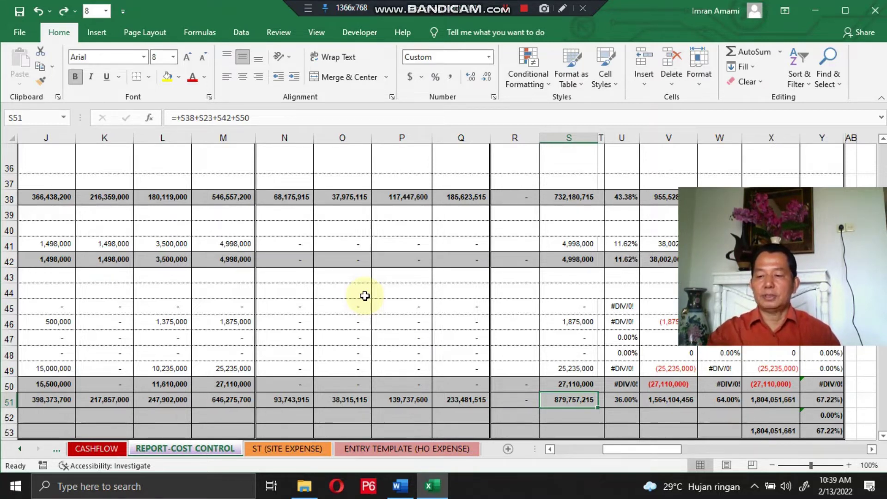
Open the CASHFLOW sheet and inspect the Cash Out Actual total's formula in the Earn row.
left_click(92, 448)
scroll(323, 292, "down", 17)
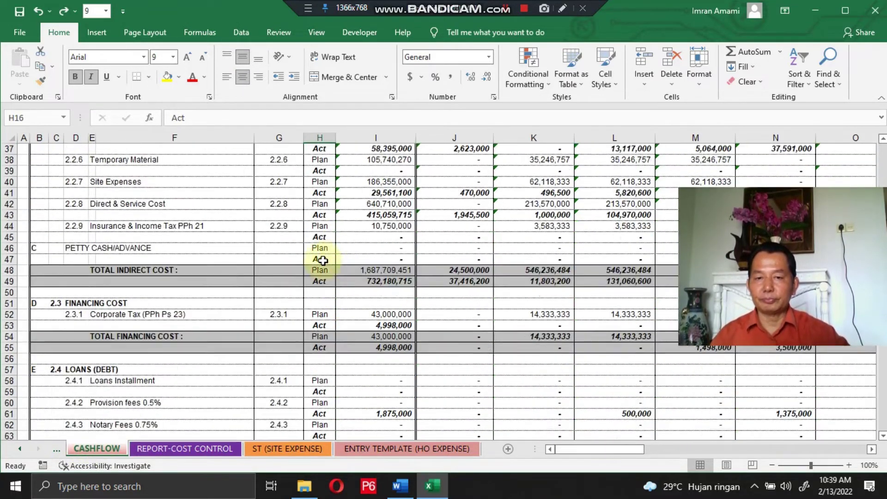
scroll(356, 248, "down", 1)
scroll(353, 252, "up", 18)
scroll(353, 307, "down", 14)
scroll(358, 318, "down", 5)
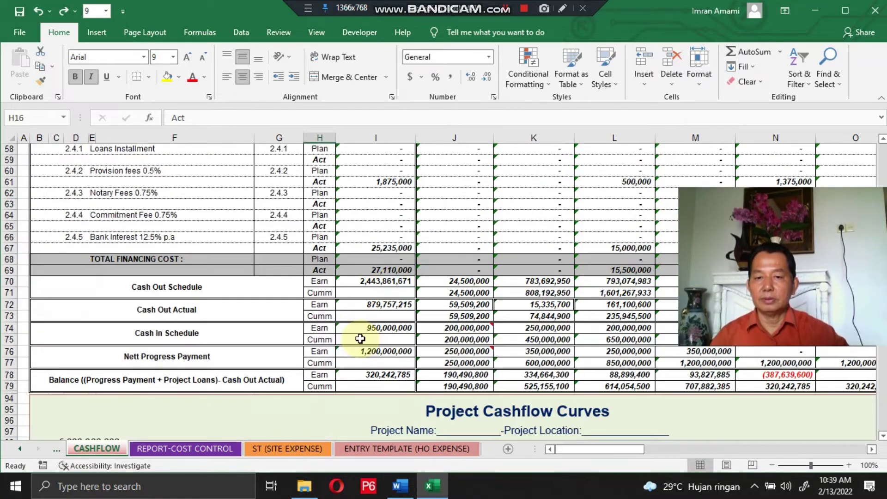
left_click(363, 304)
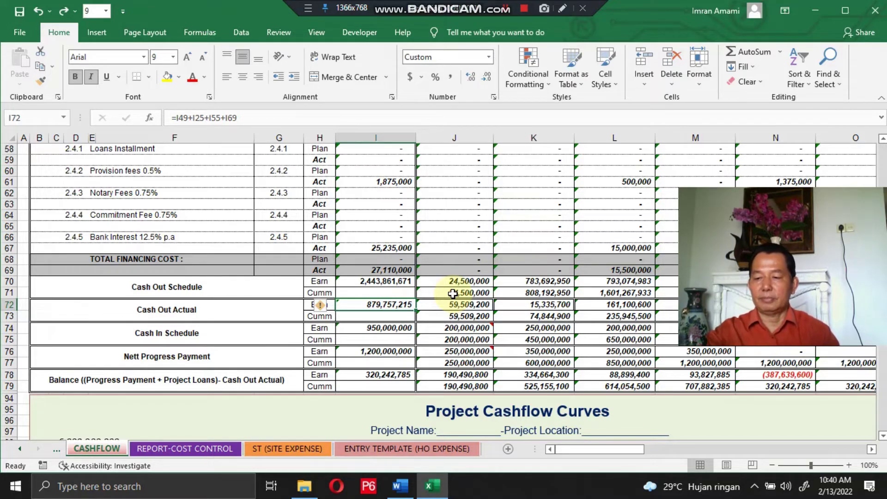
Open the PROJECT COST BALANCE sheet and inspect the total formula of the Project Cost (Rp.) column.
key("ctrl+Page_Up")
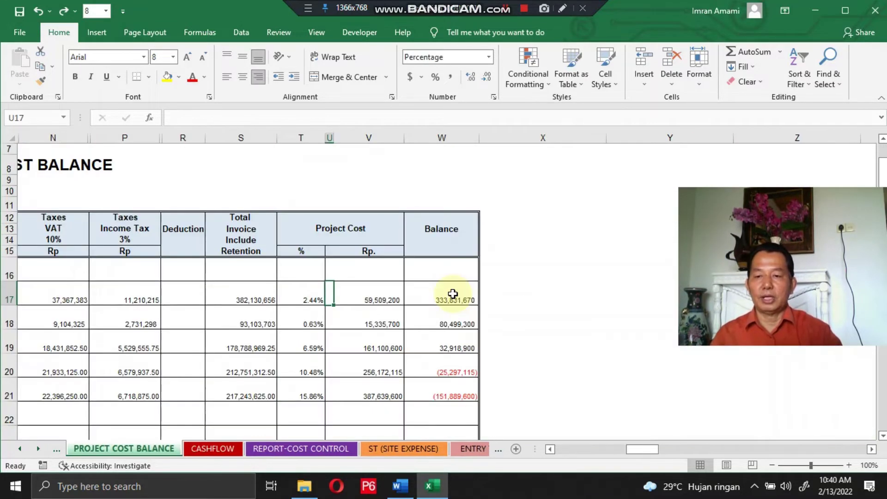
scroll(403, 252, "down", 4)
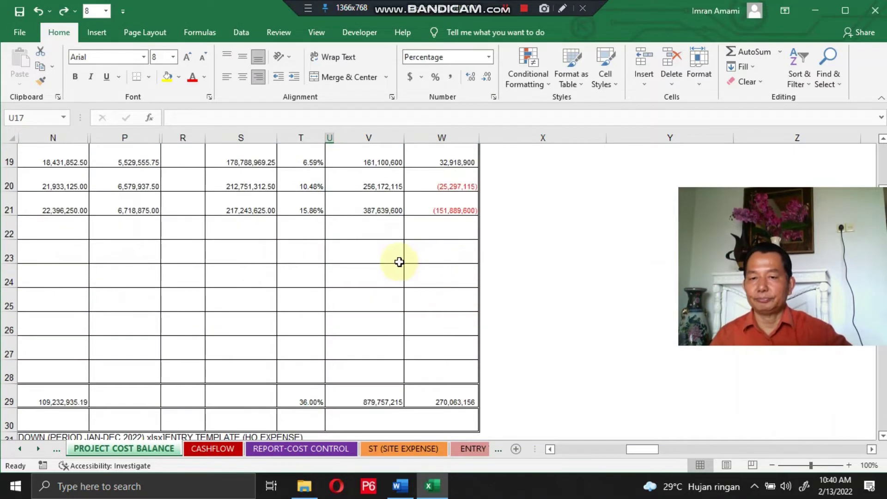
scroll(412, 252, "up", 3)
scroll(379, 215, "down", 4)
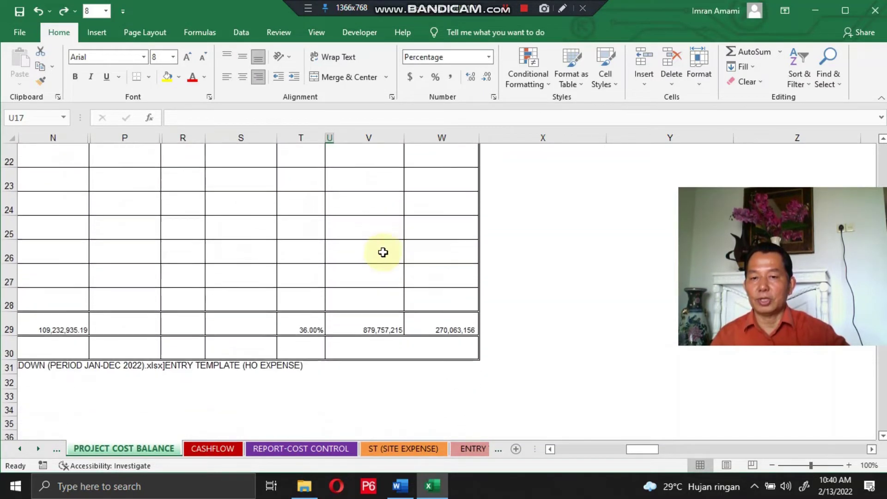
scroll(377, 255, "up", 2)
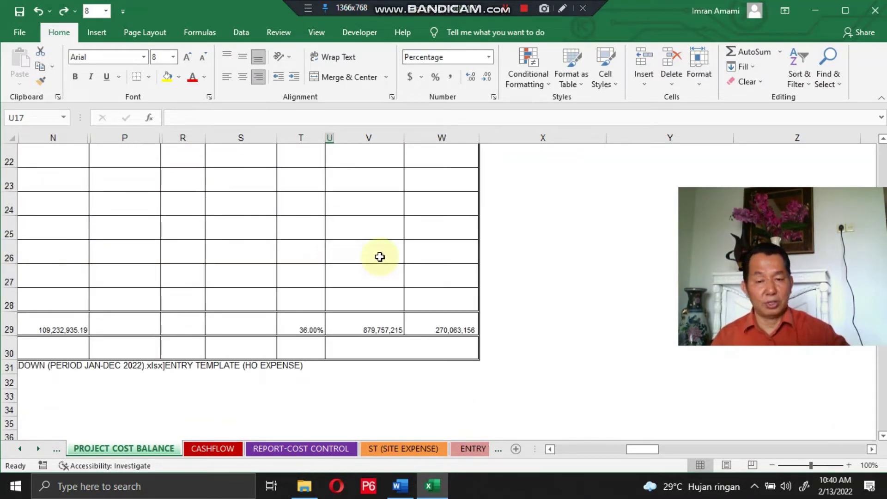
left_click(376, 329)
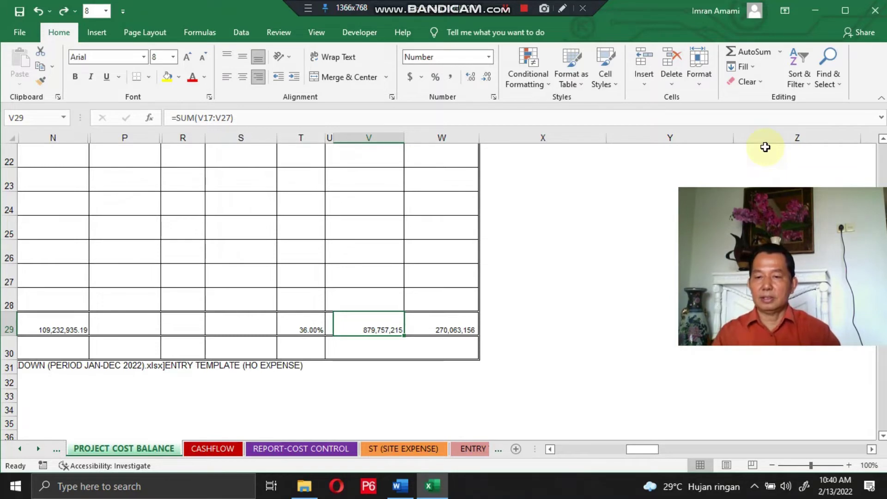
Open the COST BREAKDOWN sheet and inspect the formula for Total Overall Project Cost (Site Office + Home Office).
key("ctrl+Page_Up")
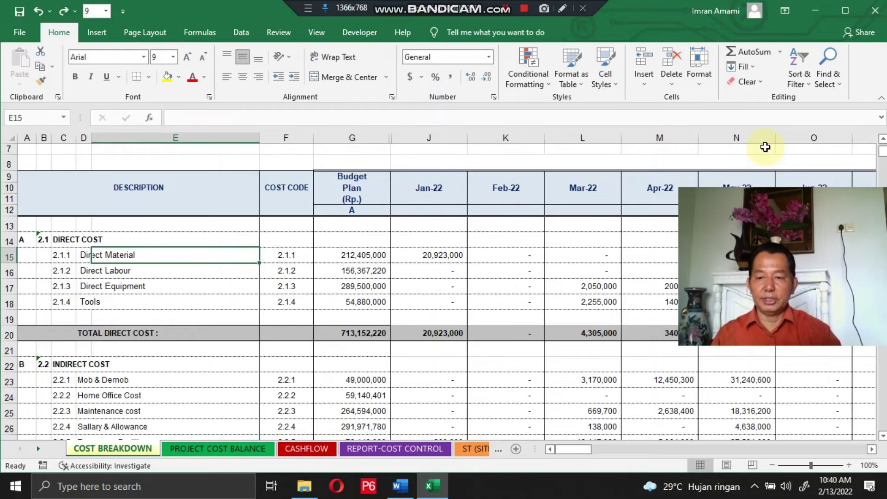
scroll(765, 147, "down", 9)
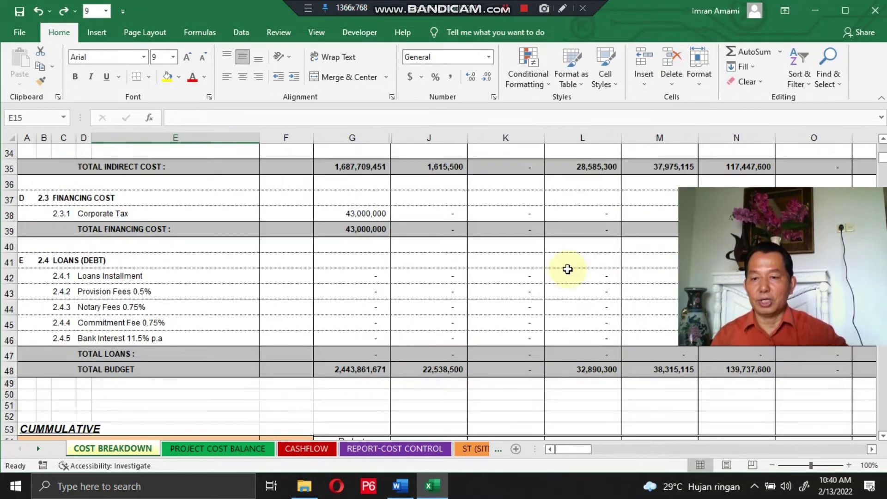
scroll(330, 307, "down", 10)
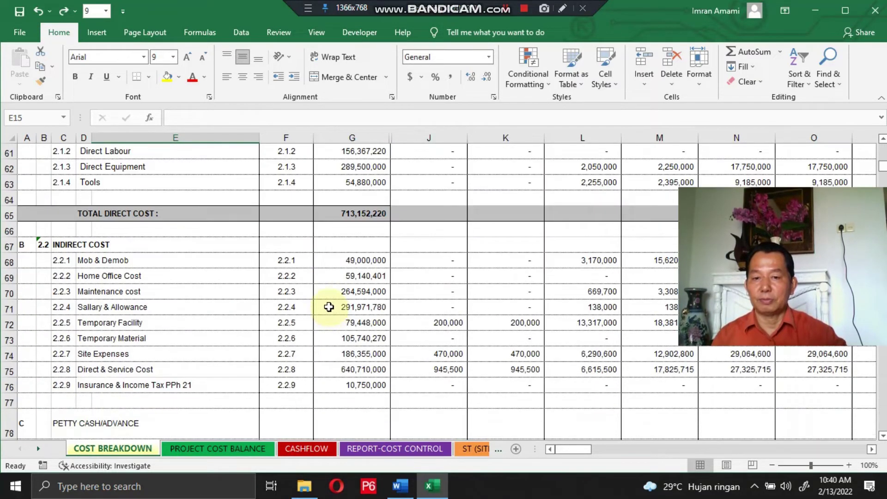
scroll(338, 335, "down", 6)
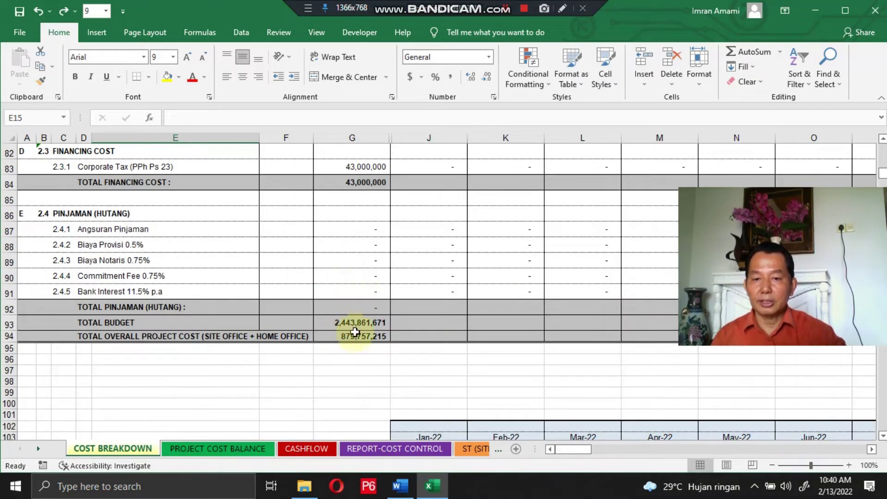
left_click(352, 338)
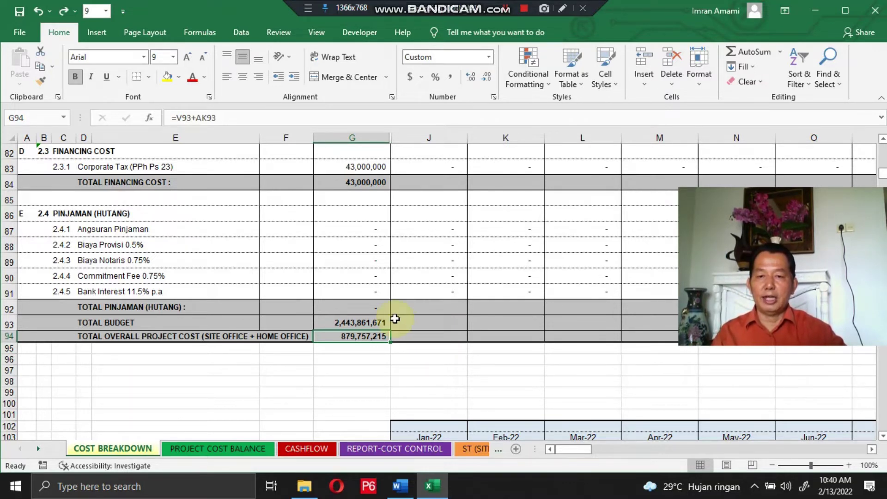
Return to the start of the COST BREAKDOWN sheet and look across its monthly columns.
scroll(394, 316, "up", 7)
scroll(392, 317, "up", 7)
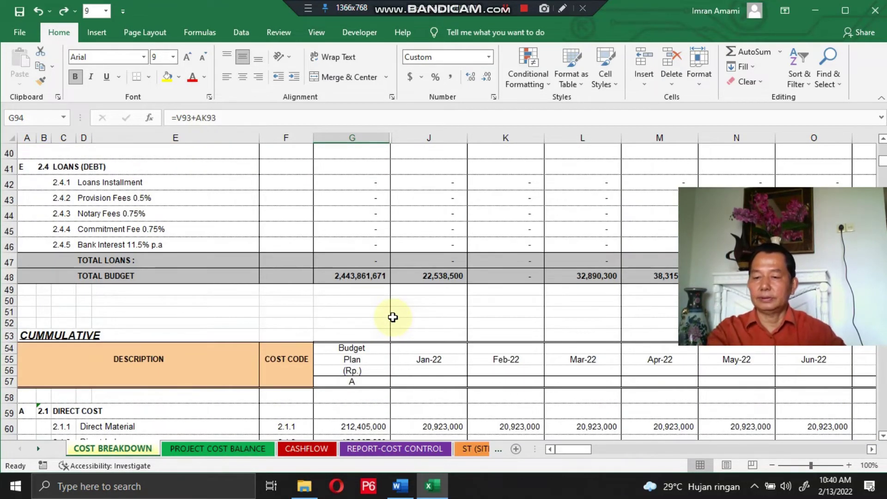
scroll(393, 317, "up", 2)
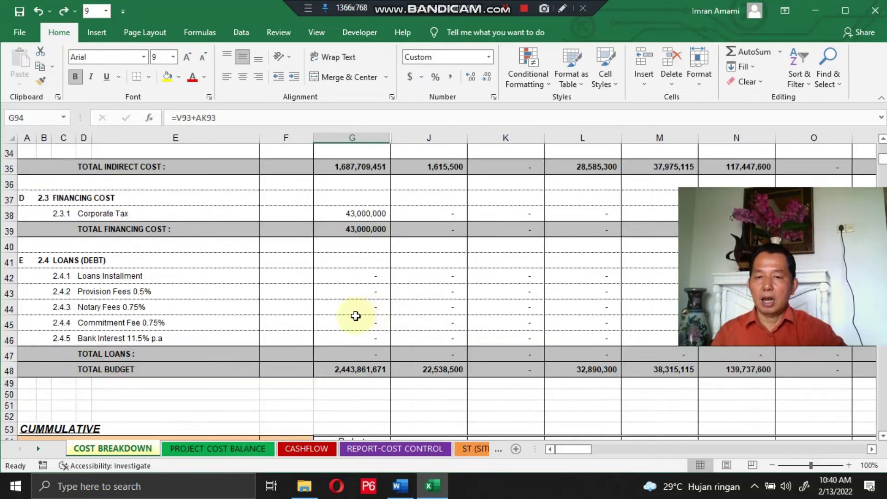
scroll(356, 316, "up", 4)
key("ctrl+Home")
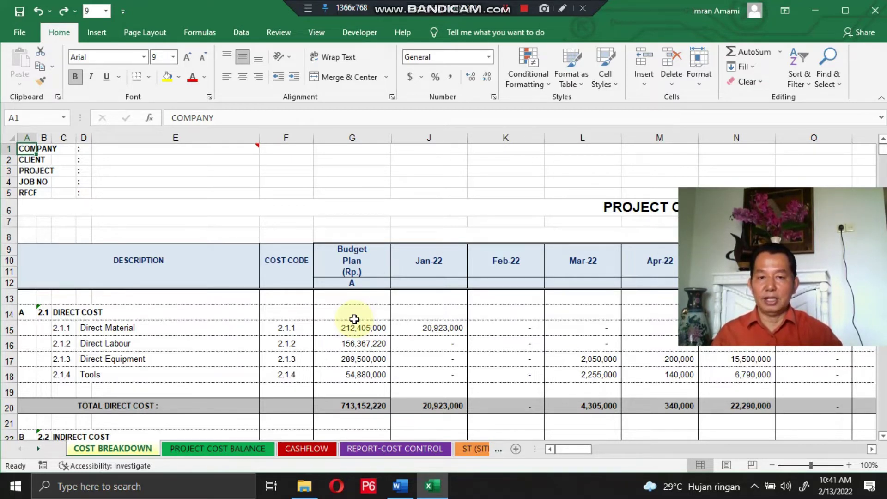
key("Right")
key("Right")
key("Right")
key("Right")
key("Right")
key("Right")
key("Right")
key("Right")
key("Right")
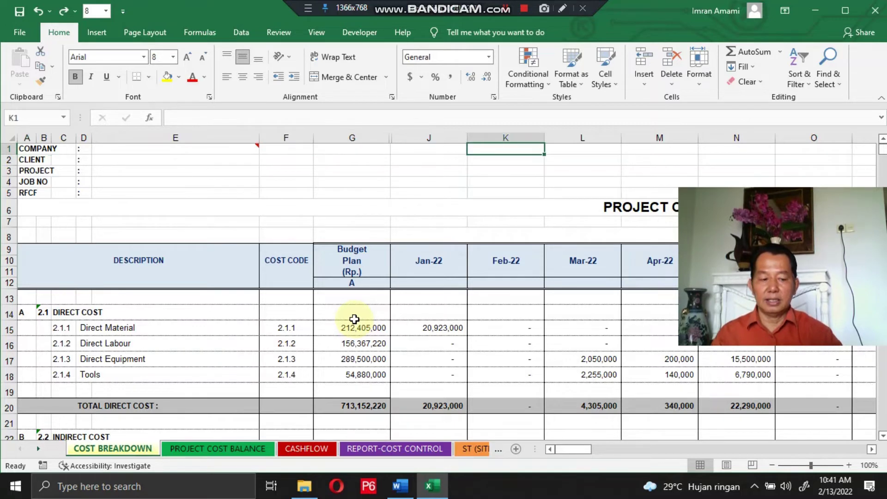
key("Right")
key("Right")
key("Right")
key("Right")
key("Left")
key("Left")
key("Left")
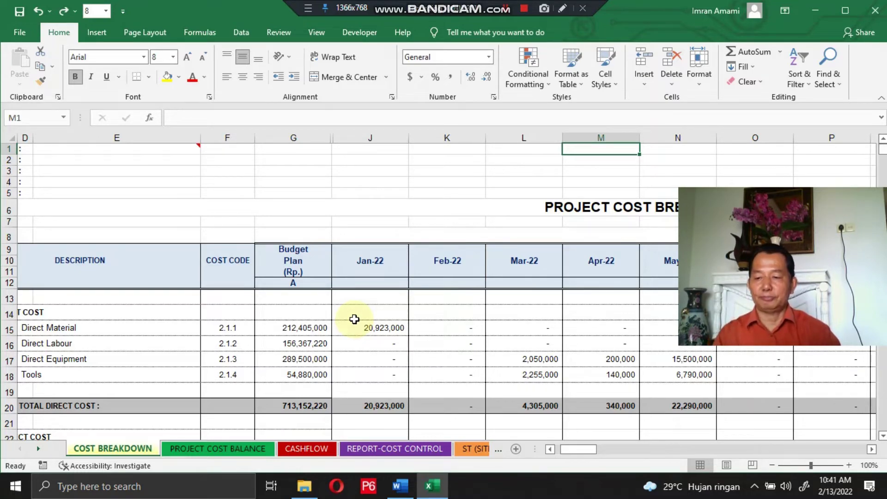
key("Left")
key("Left")
key("Left")
Open the ENTRY TEMPLATE (HO EXPENSE) sheet and go to its first cell.
key("ctrl+Page_Down")
key("ctrl+Page_Down")
key("ctrl+Page_Down")
key("ctrl+Page_Down")
key("ctrl+Page_Down")
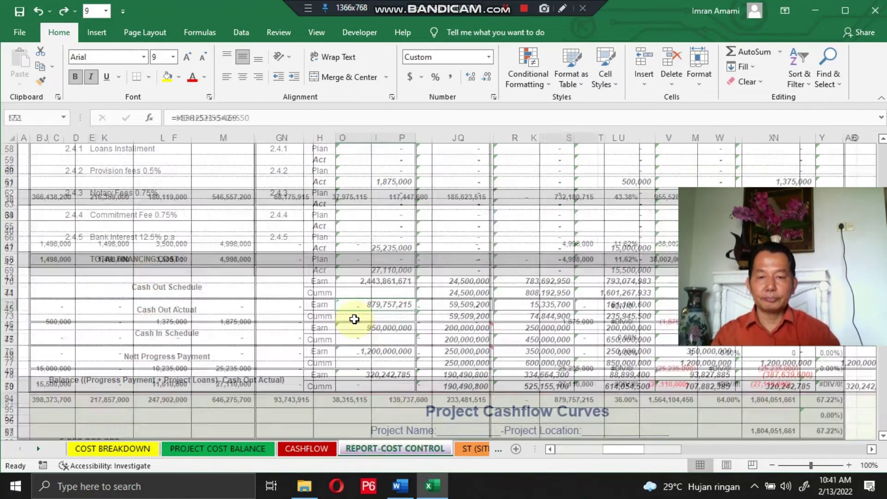
key("ctrl+Home")
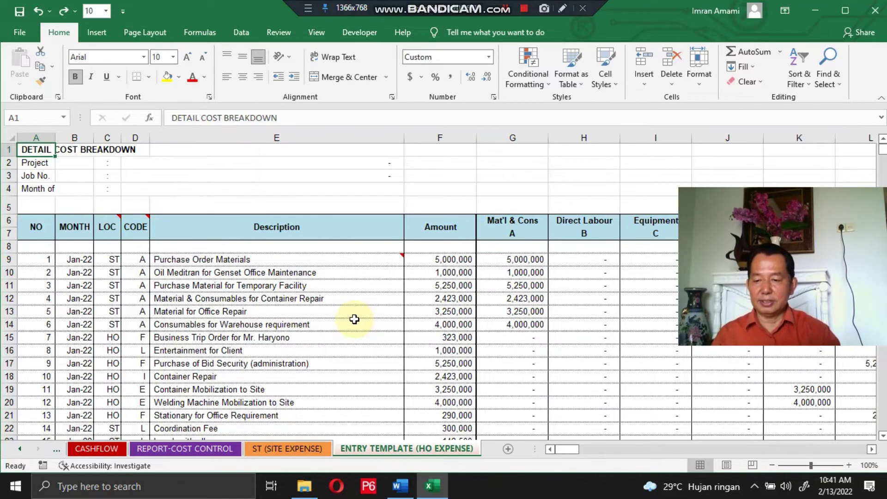
Page down through the ENTRY TEMPLATE (HO EXPENSE) rows to examine the Total Amount, Cummulative, Budget and Remain rows at the end of the table.
key("Page_Down")
key("Page_Down")
key("Page_Down")
key("Page_Down")
key("Page_Down")
key("Page_Down")
key("Page_Down")
key("Page_Down")
key("Page_Down")
key("Page_Down")
key("Page_Down")
key("Page_Down")
key("Page_Down")
key("Page_Down")
key("Page_Down")
key("Page_Down")
key("Page_Down")
key("Page_Down")
key("Page_Down")
key("Page_Down")
key("Page_Down")
key("Page_Down")
key("Page_Down")
key("Page_Down")
key("Page_Down")
key("Page_Down")
key("Page_Down")
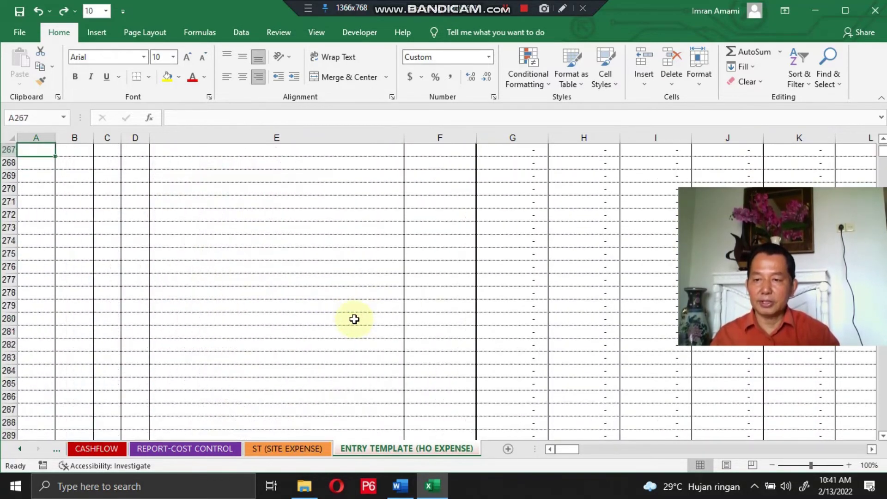
key("Page_Down")
key("Page_Down")
key("Page_Down")
key("Page_Down")
key("Page_Down")
key("Page_Down")
key("Page_Down")
key("Page_Down")
key("Page_Down")
key("Page_Down")
key("Page_Down")
key("Page_Down")
key("Page_Down")
key("Page_Down")
key("Page_Down")
key("Page_Down")
key("Page_Down")
key("Page_Down")
key("Page_Down")
key("Page_Down")
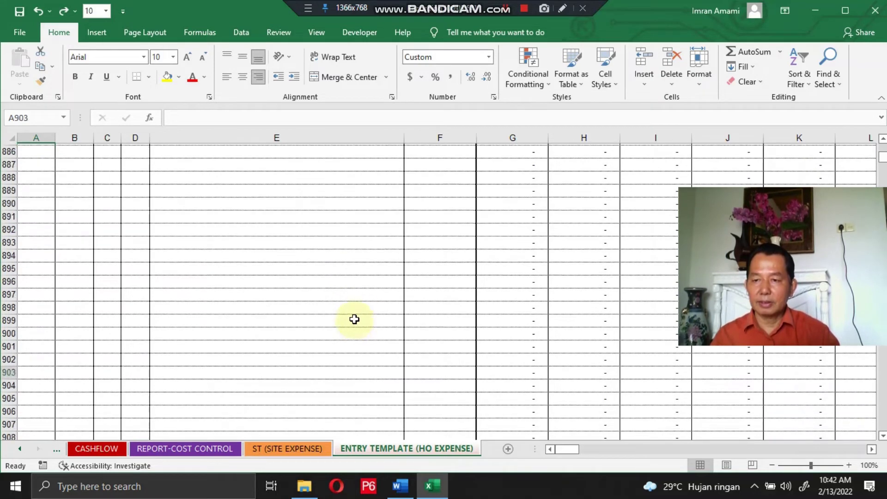
key("Down")
key("Down")
key("Down")
key("Down")
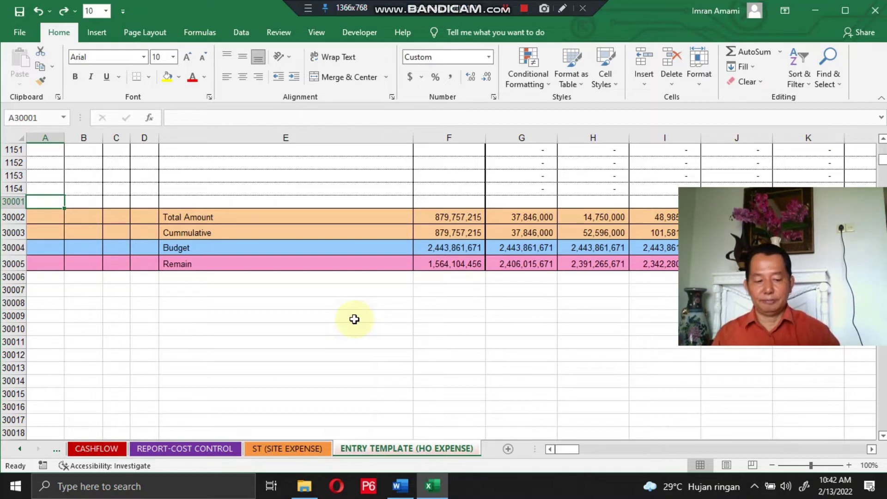
Return to the start of the entry template, and open the ST (SITE EXPENSE) sheet at its first cell.
key("ctrl+Home")
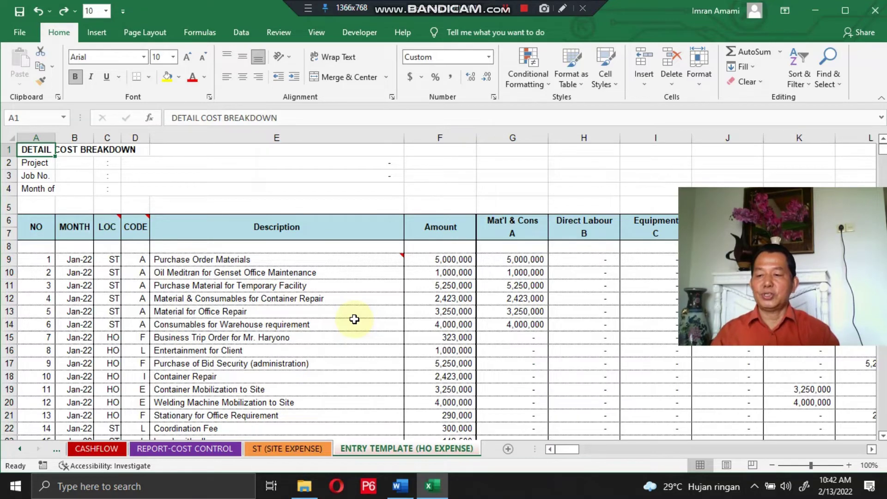
key("ctrl+Page_Up")
key("ctrl+Page_Up")
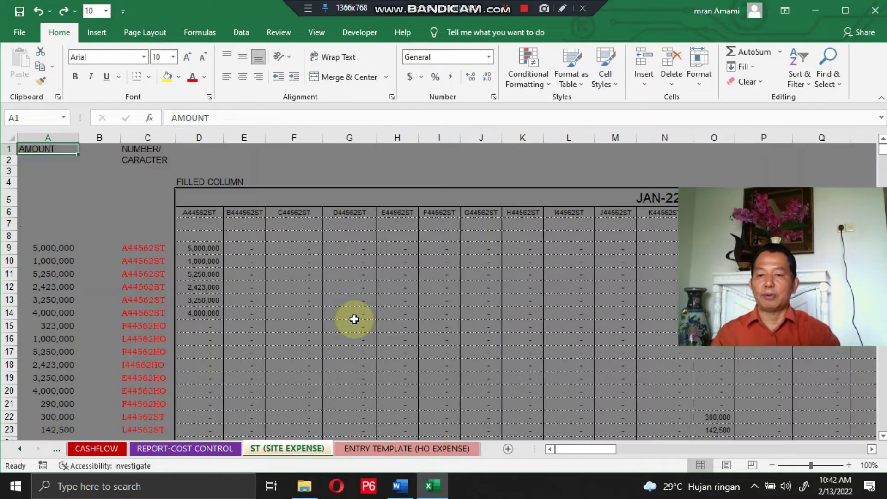
key("ctrl+Home")
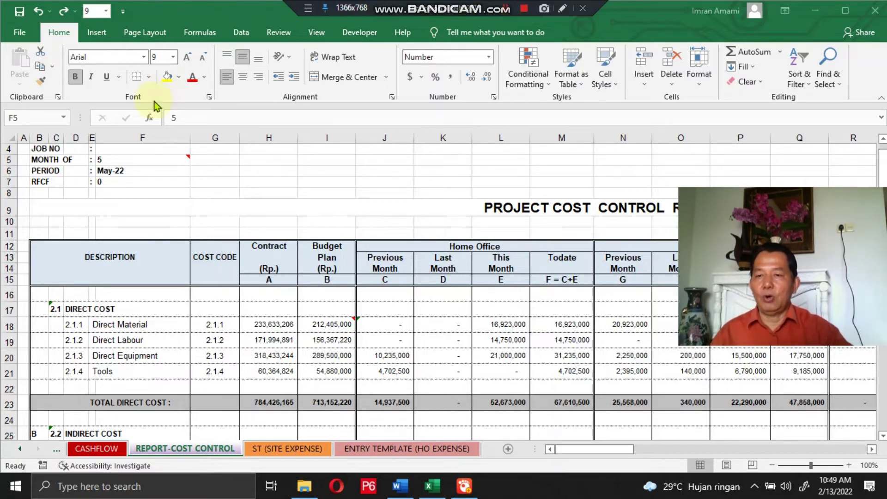
Set the MONTH OF value in the REPORT-COST CONTROL sheet to 4.
left_click(109, 159)
mouse_move(109, 159)
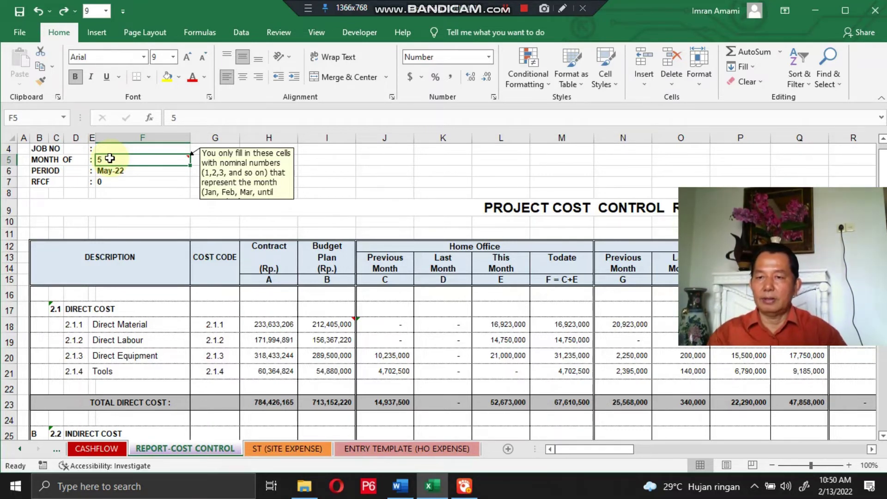
type("4")
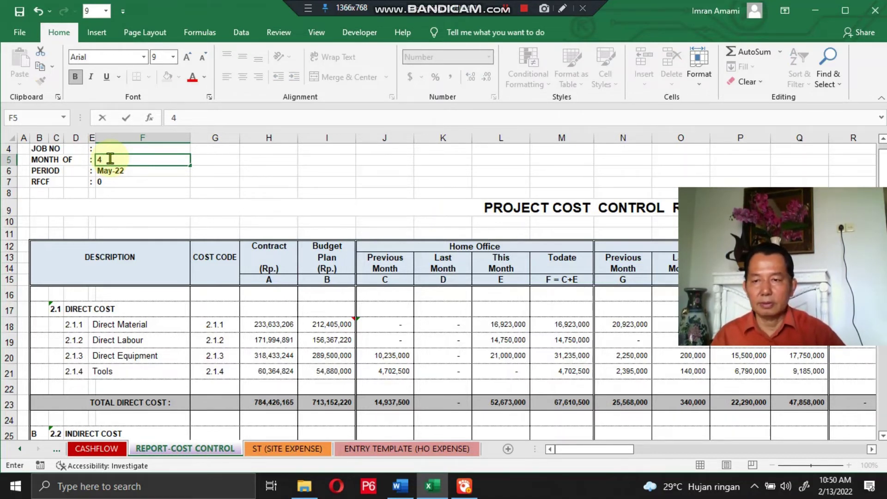
key("Return")
key("Return")
Look through the report's cost rows and inspect the Home Office Previous Month formulas for Direct Material and Direct Labour.
key("Right")
key("Right")
key("Right")
key("Right")
key("Down")
key("Down")
key("Down")
key("Down")
key("Down")
key("Down")
key("Down")
key("Down")
key("Down")
key("Down")
key("Down")
key("Down")
key("Down")
key("Down")
key("Down")
key("Down")
key("Down")
key("Down")
key("Down")
key("Down")
key("Down")
key("Down")
key("Down")
key("Up")
key("Up")
key("Up")
key("Up")
key("Up")
key("Up")
key("Up")
key("Up")
key("Up")
key("Up")
key("Up")
key("Up")
key("Up")
key("Down")
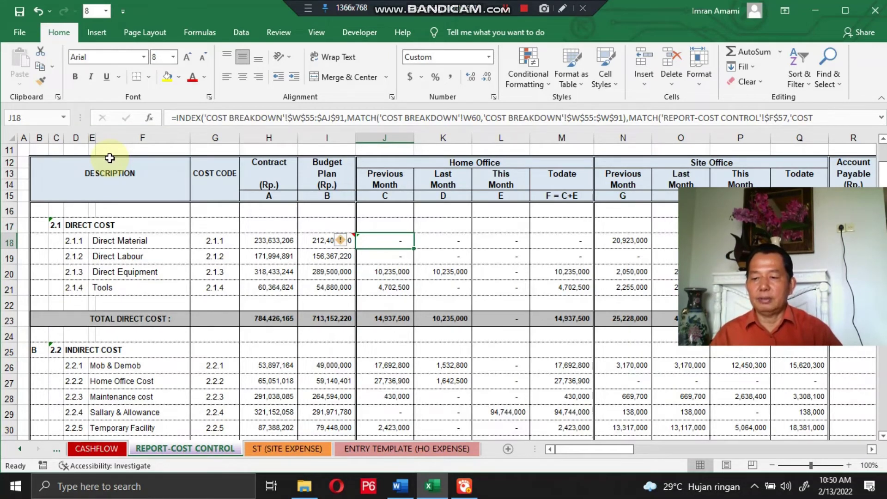
key("Down")
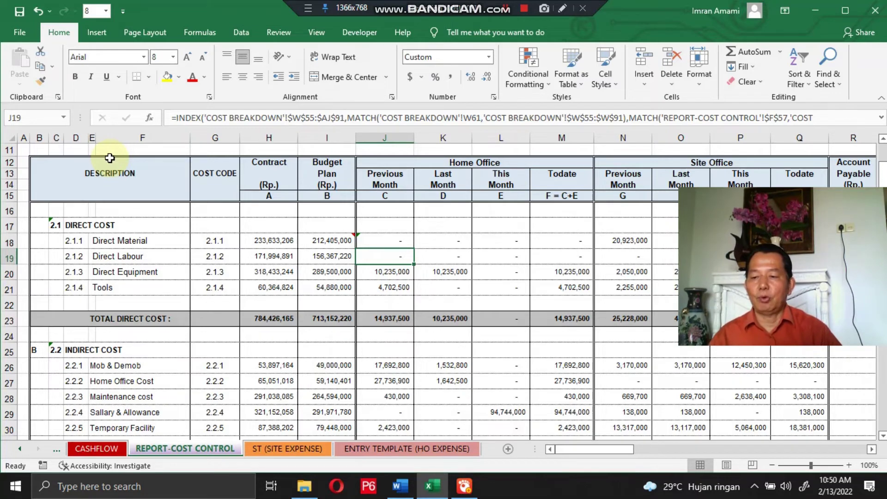
key("ctrl+Up")
key("ctrl+Up")
key("ctrl+Up")
key("ctrl+Up")
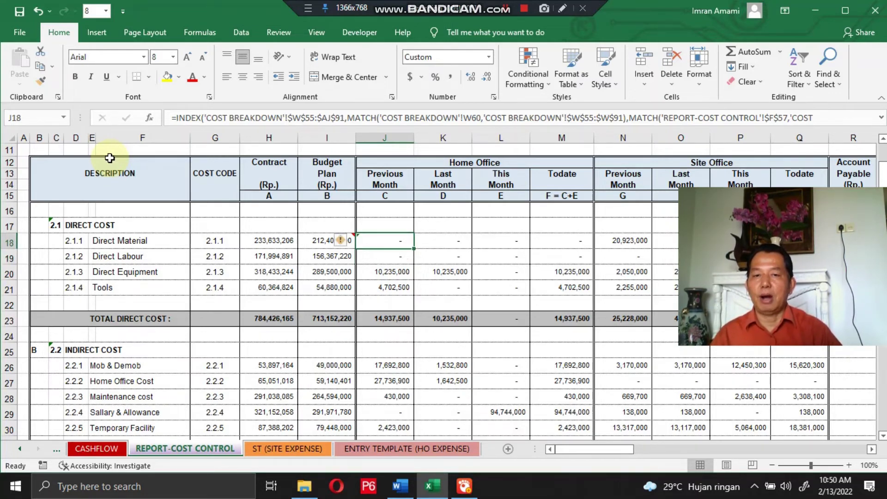
Return to the report header and set MONTH OF to 3.
key("Left")
key("Left")
key("Left")
key("Left")
key("Down")
key("Down")
key("Down")
key("Down")
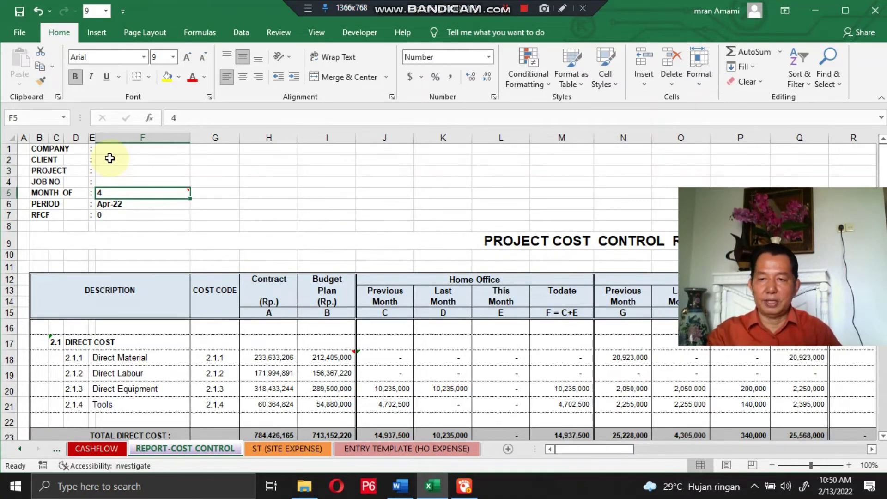
type("3")
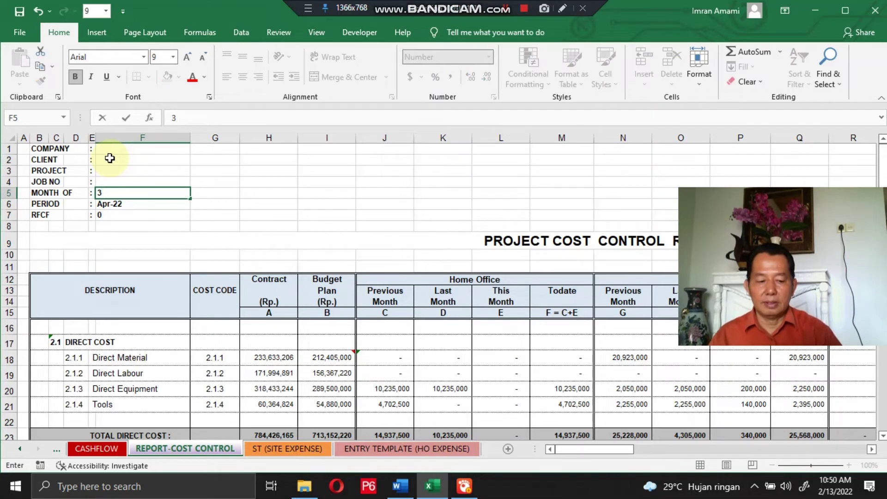
key("Return")
Examine the report's direct cost figures for the selected month, including the Home Office Previous Month formula for Direct Material.
key("Right")
key("Down")
key("Down")
key("Down")
key("Down")
key("Down")
key("Down")
key("Down")
key("Down")
key("Down")
key("Down")
key("Down")
key("Down")
key("Down")
key("Down")
key("Down")
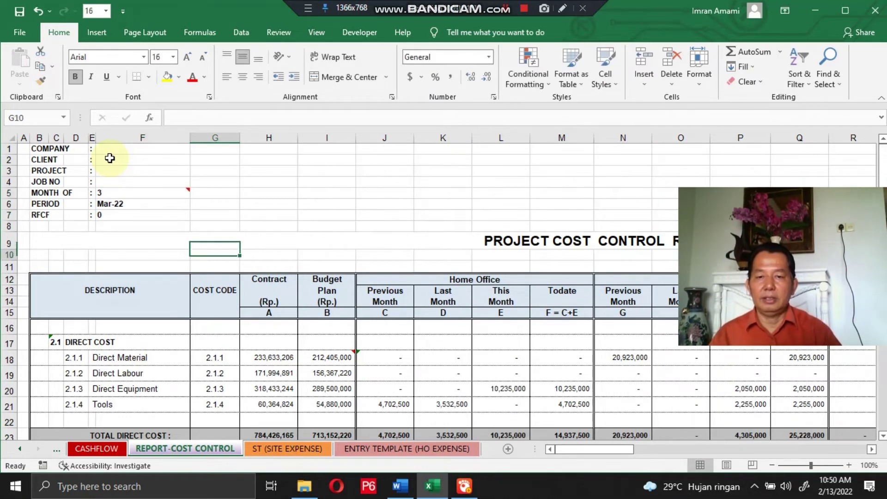
key("Up")
key("Up")
key("Up")
key("Up")
key("Right")
key("Right")
key("Right")
key("Up")
key("Up")
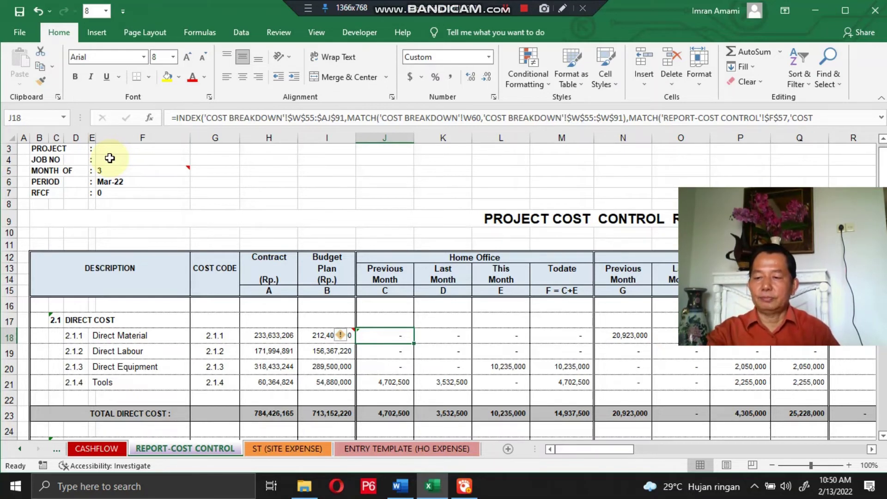
Go back to the report header and set MONTH OF to 5.
key("Up")
key("Up")
key("Up")
key("Up")
key("Up")
key("Up")
key("Up")
key("Up")
key("Up")
key("Up")
key("Up")
key("Up")
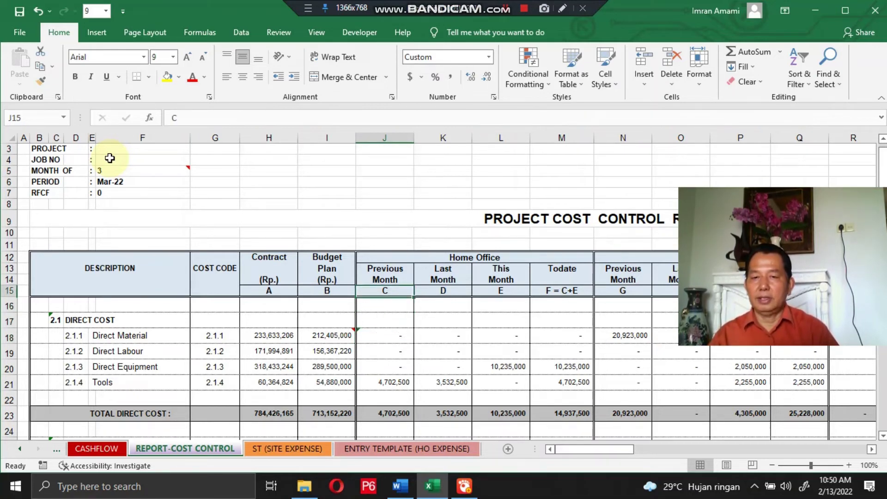
key("Left")
key("Left")
key("Left")
key("Left")
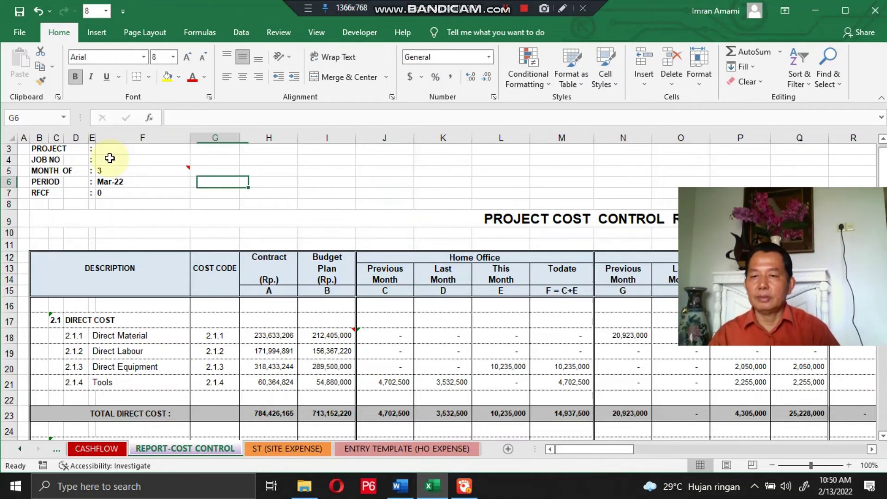
key("Up")
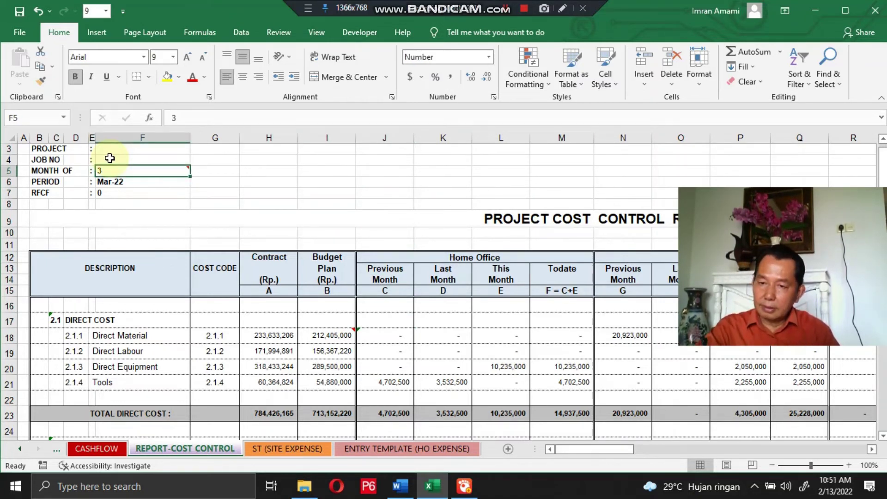
type("5")
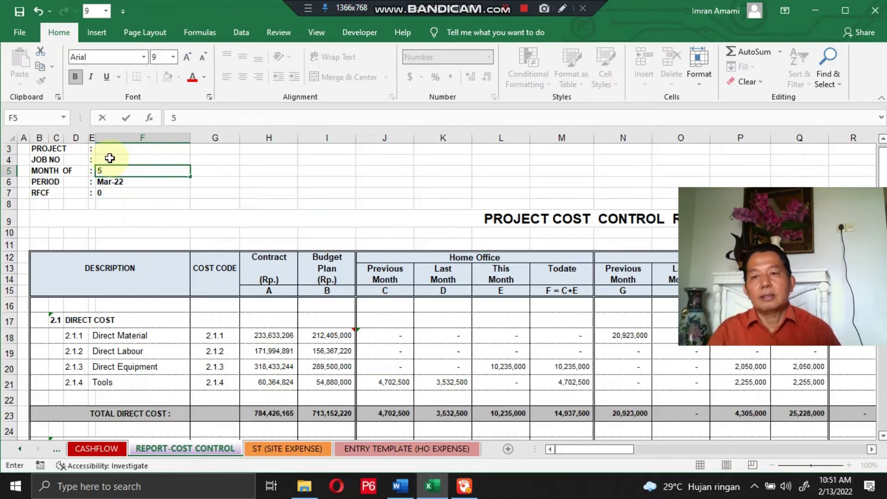
key("Return")
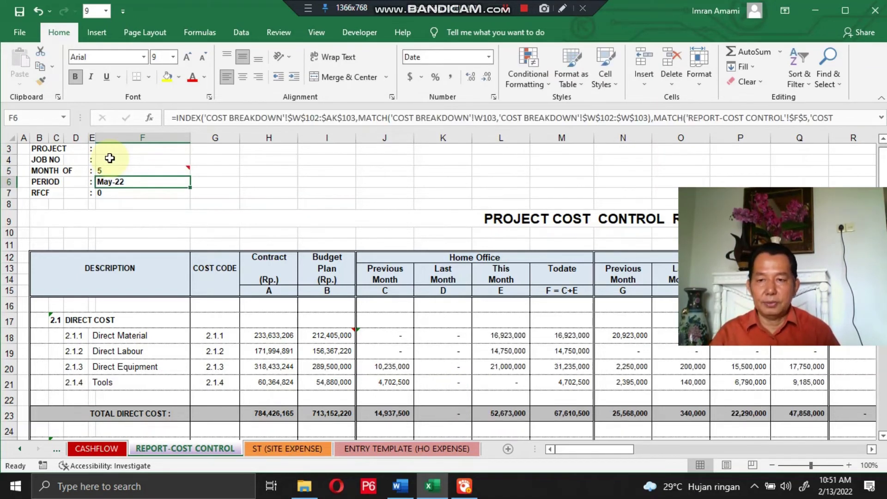
Select the MONTH OF value in the report header to check the chosen reporting month.
key("Right")
key("Right")
key("Left")
key("Left")
key("Left")
key("Up")
key("Right")
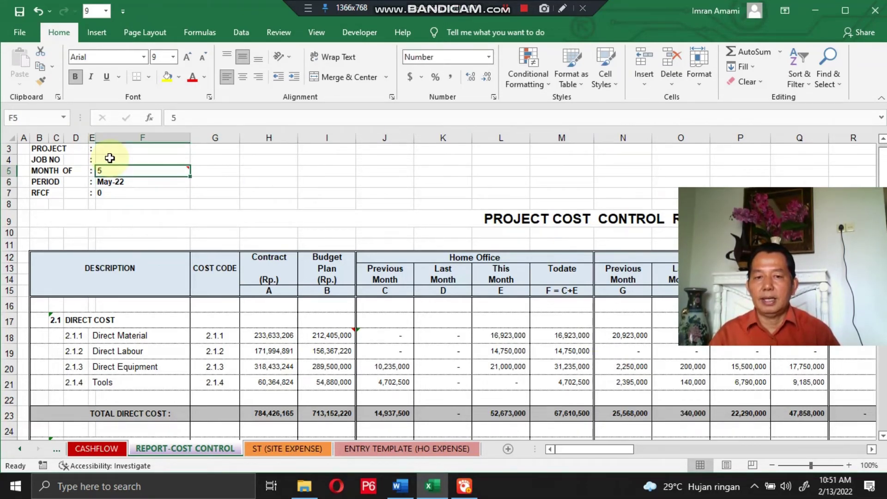
Look across the report's direct cost section for the selected month, from the descriptions through the Home Office, Site Office, Total Cost and Remaining columns.
key("Down")
key("Down")
key("Down")
key("Down")
key("Down")
key("Down")
key("Down")
key("Down")
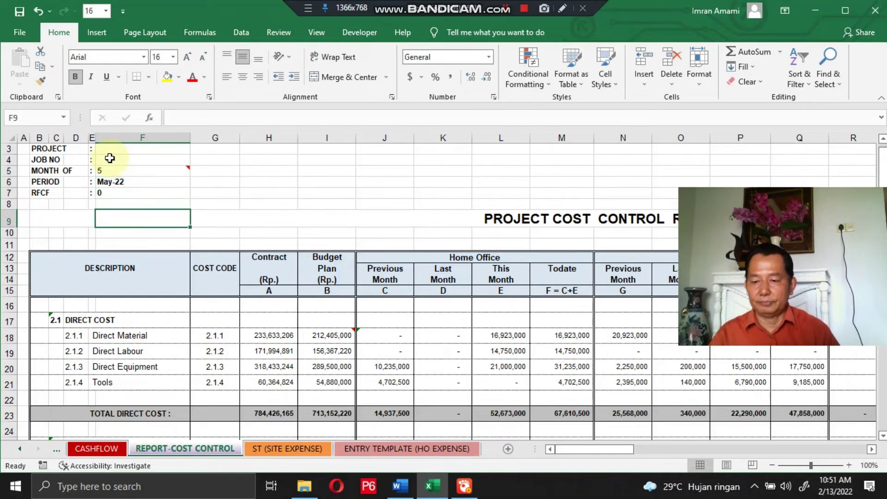
key("Down")
key("Down")
key("Down")
key("Down")
key("Down")
key("Down")
key("Down")
key("Down")
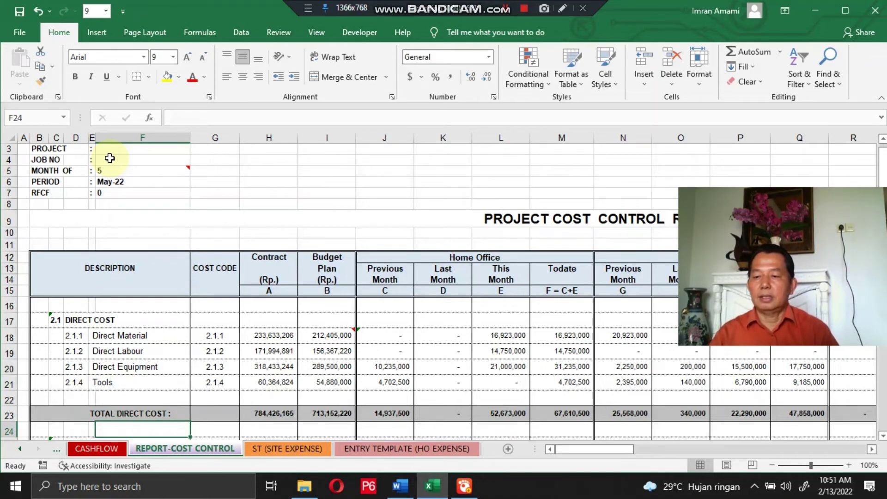
key("Right")
key("Right")
key("Right")
key("Right")
key("Right")
key("Right")
key("Right")
key("Right")
key("Right")
key("Right")
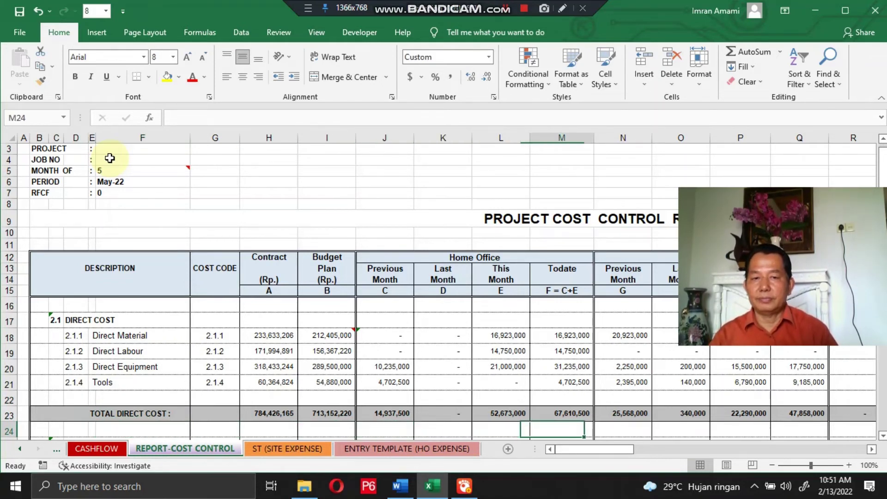
key("Right")
key("Right")
key("Right")
key("Right")
key("Right")
key("Right")
key("Right")
key("Right")
key("Right")
key("Right")
key("Right")
key("Right")
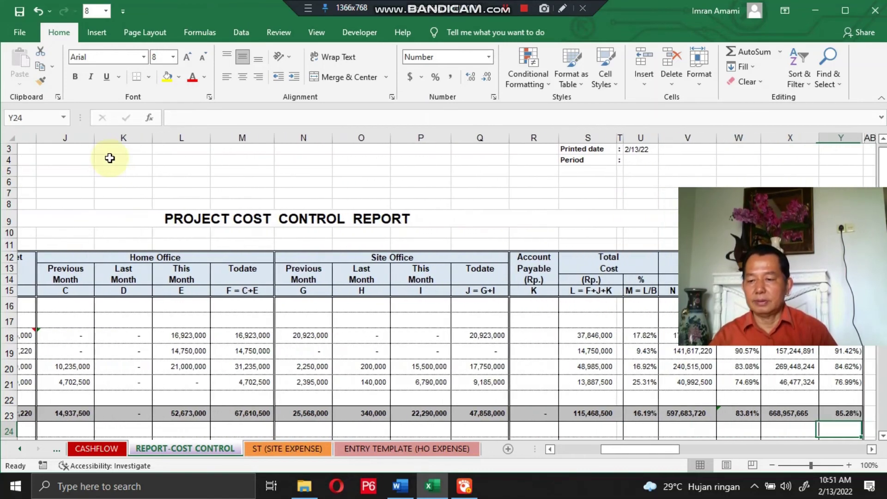
key("Right")
key("Right")
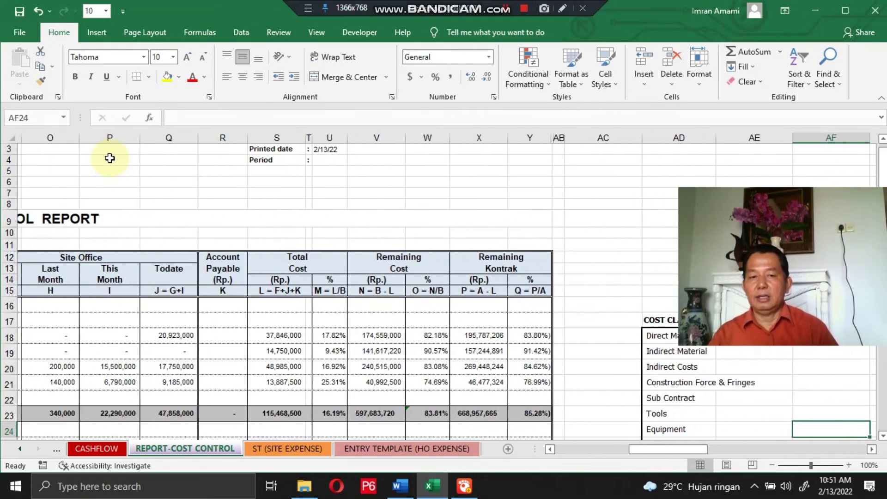
Examine the Remaining Kontrak amounts in the direct cost section, including the formula for Tools.
key("Left")
key("Left")
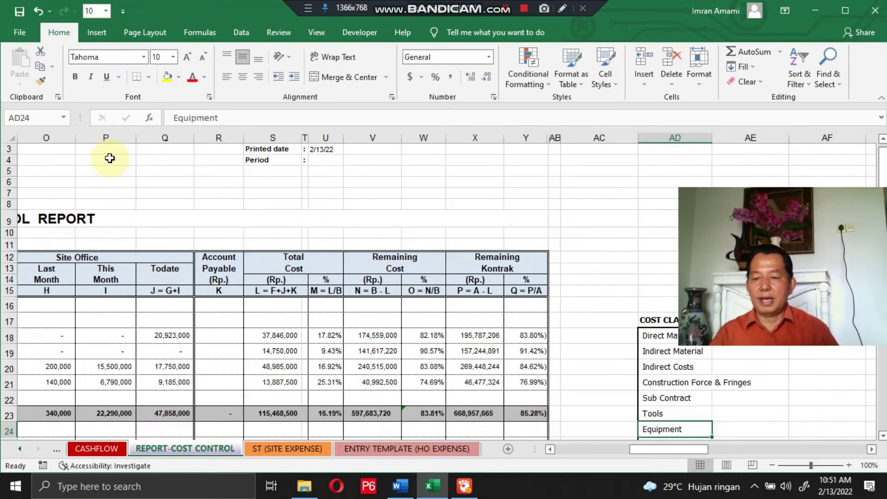
key("Left")
key("Left")
key("Left")
key("Left")
key("Up")
key("Up")
key("Up")
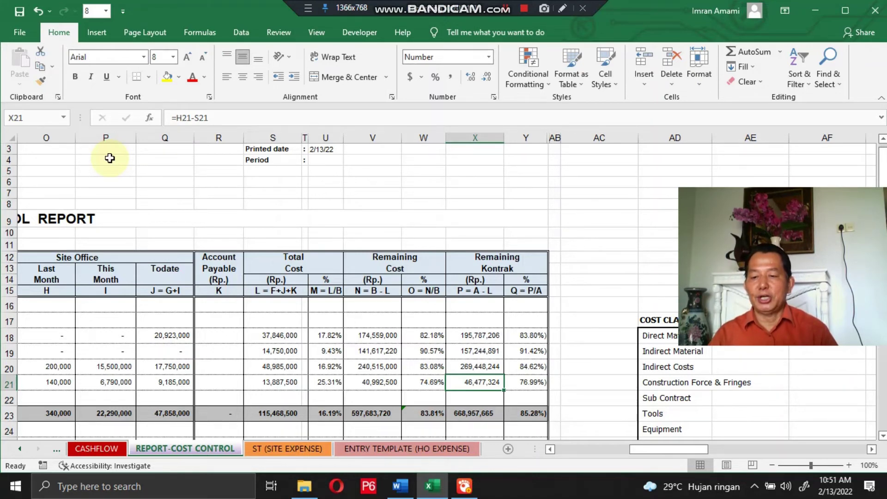
key("Down")
key("Down")
key("Down")
key("Down")
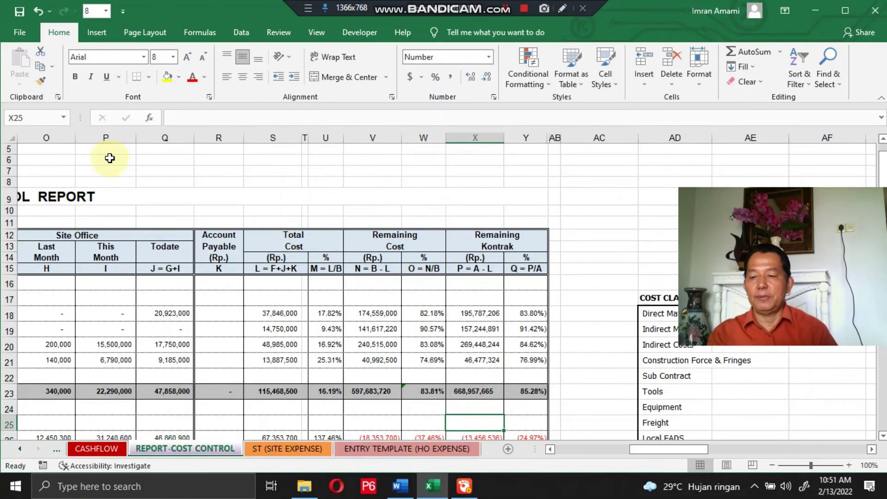
Look through the Remaining Kontrak amounts of the indirect cost rows and go back up to the column headings.
key("Down")
key("Down")
key("Down")
key("Down")
key("Down")
key("Down")
key("Down")
key("Down")
key("Down")
key("Down")
key("Down")
key("Down")
key("Down")
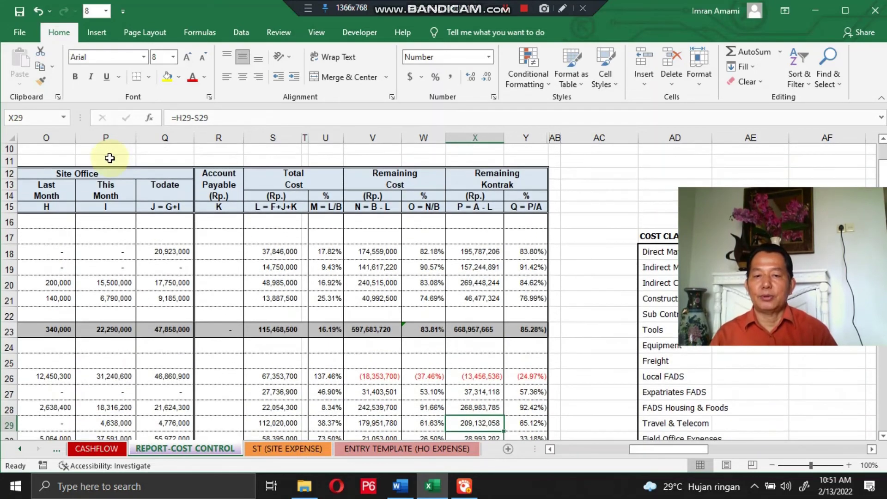
key("Up")
key("Up")
key("Up")
key("Up")
key("Up")
key("Up")
key("Up")
key("Up")
key("Up")
key("Up")
key("Up")
key("Up")
key("Up")
key("Up")
key("Up")
key("Up")
key("Up")
key("Up")
key("Up")
key("Up")
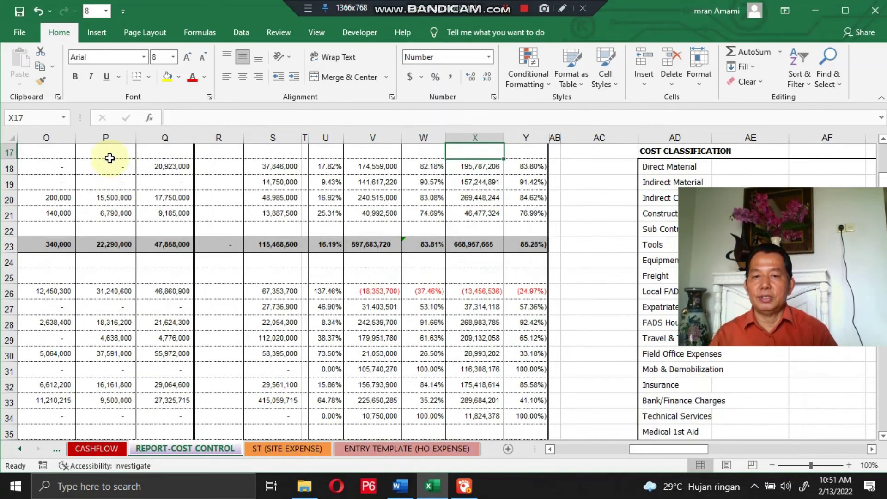
key("Up")
key("Up")
Inspect the Remaining Kontrak and Remaining Cost formulas for the Mob & Demob row.
key("Down")
key("Down")
key("Down")
key("Down")
key("Down")
key("Down")
key("Down")
key("Down")
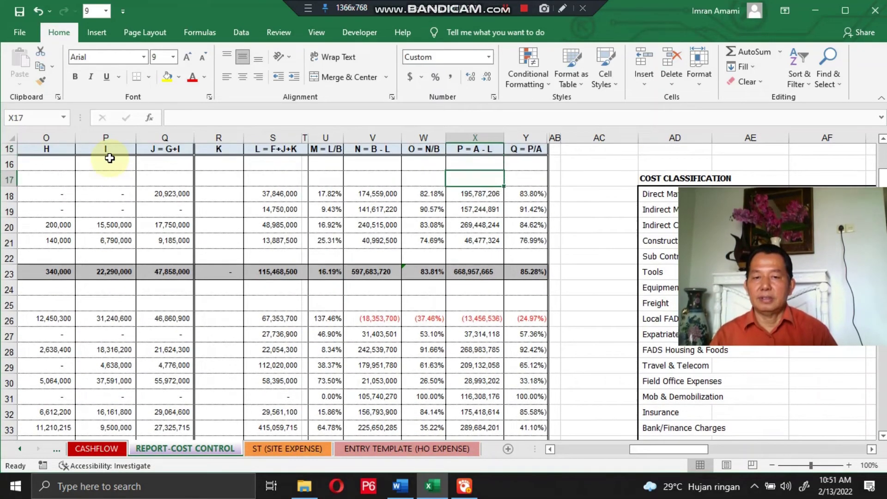
key("Down")
key("Down")
key("Down")
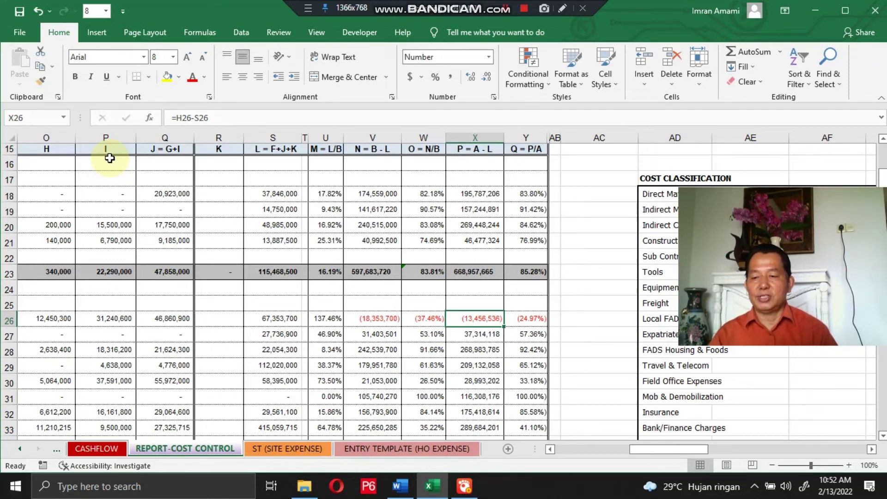
key("Left")
key("Left")
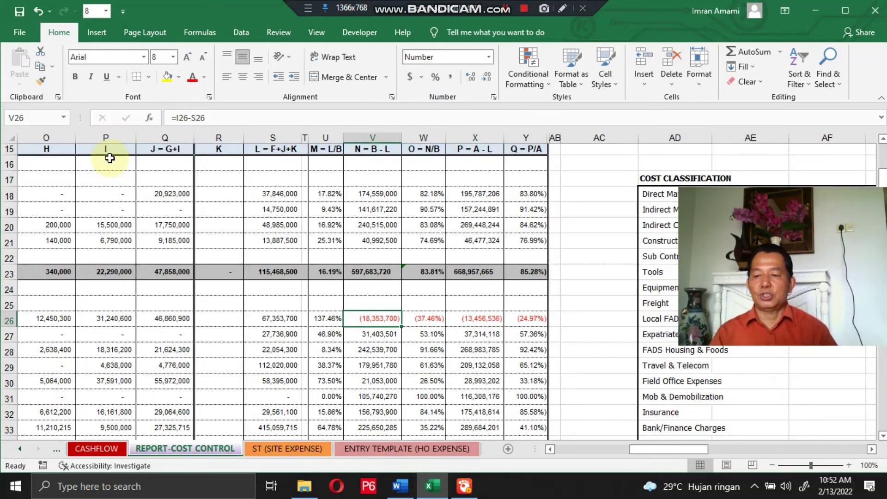
Return along the Mob & Demob row to the report's first column and go back up towards the report header.
key("Left")
key("Left")
key("Left")
key("Left")
key("Left")
key("Left")
key("Left")
key("Left")
key("Left")
key("Left")
key("Left")
key("Left")
key("Left")
key("Left")
key("Left")
key("Left")
key("Left")
key("Left")
key("Left")
key("Left")
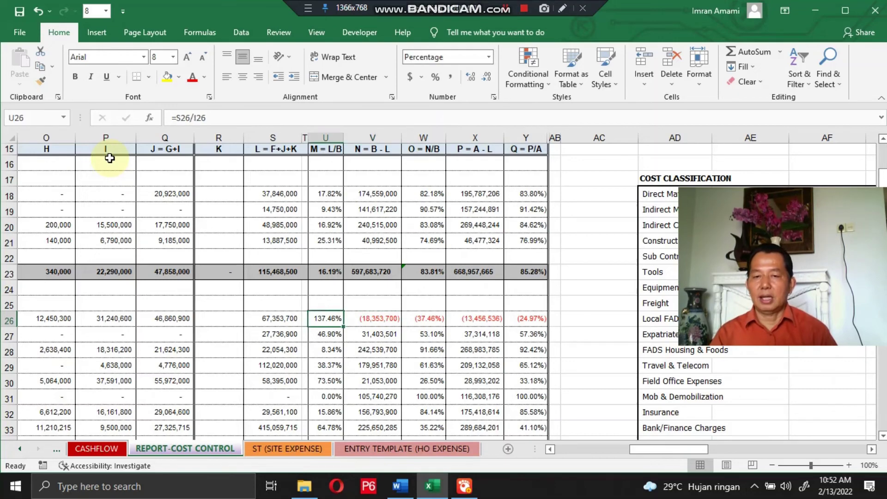
key("Up")
key("Up")
key("Up")
key("Up")
key("Up")
key("Up")
key("Up")
key("Up")
key("Up")
key("Up")
key("Up")
key("Up")
key("Up")
key("Up")
key("Up")
key("Up")
key("Up")
key("Up")
key("Up")
key("Up")
key("Up")
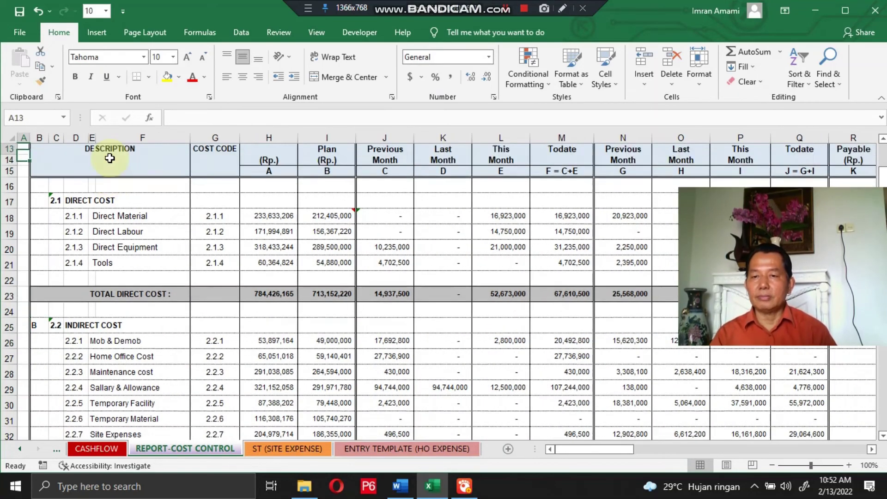